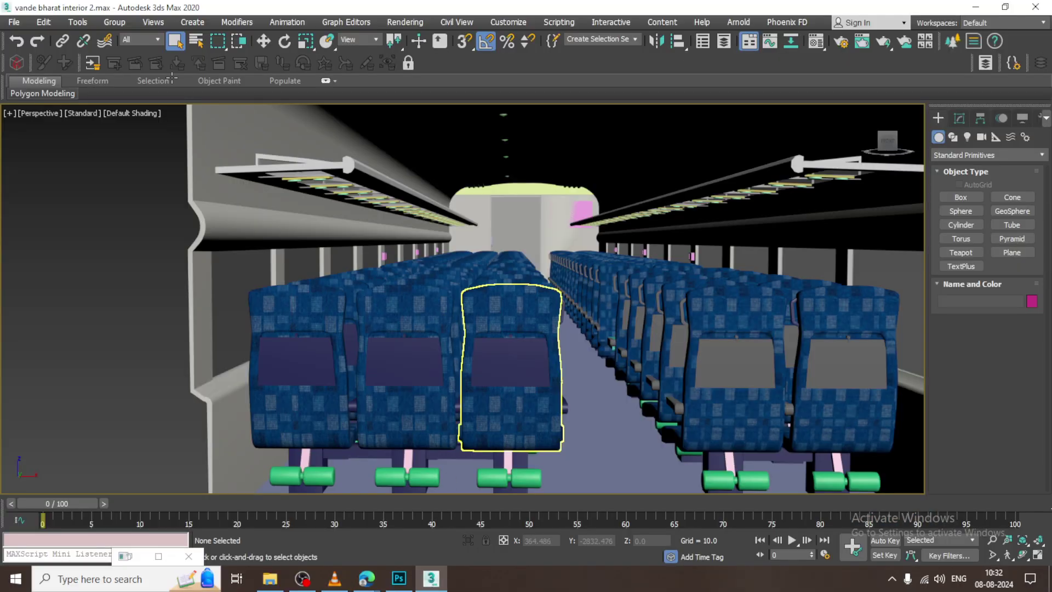
Open Vande_Bharat_Chair_Car_interior_layout.jpg as a reference and shrink it into the top-left corner.
{"action": "left_click", "coordinate": [13, 22]}
{"action": "left_click", "coordinate": [77, 107]}
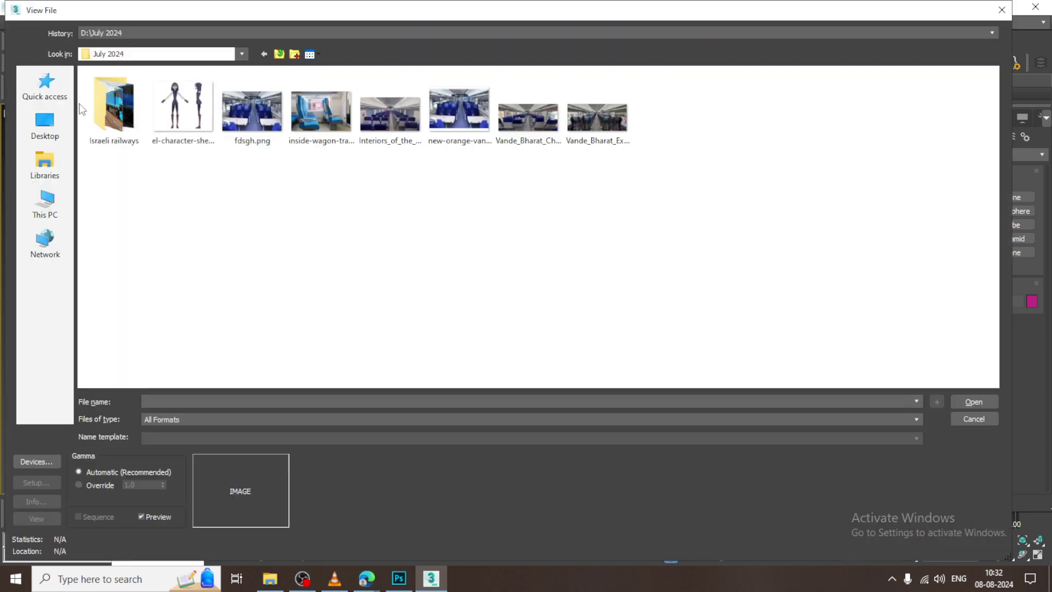
{"action": "double_click", "coordinate": [518, 118]}
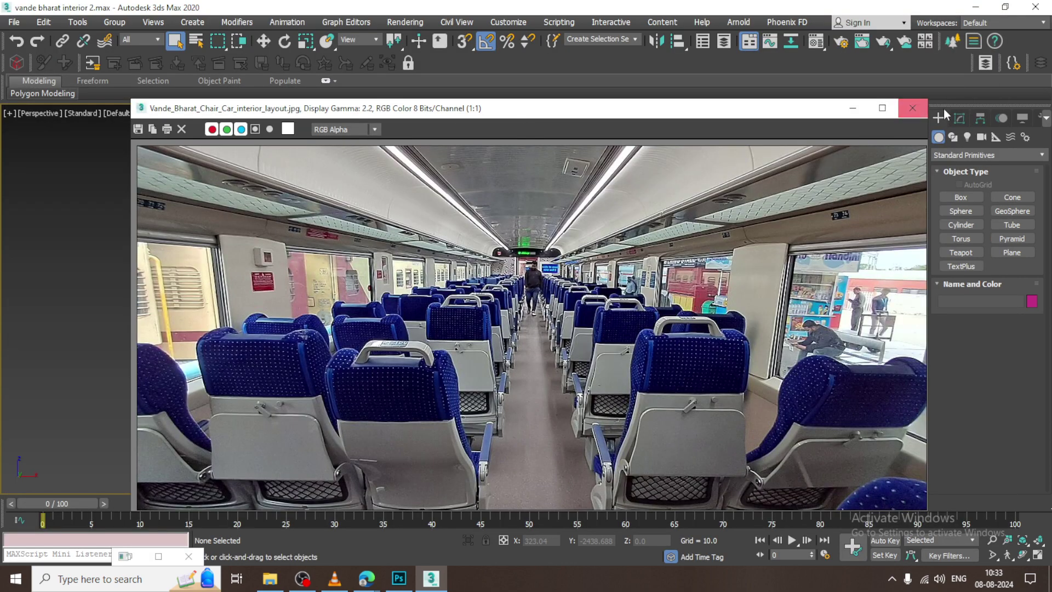
{"action": "left_click_drag", "start_coordinate": [927, 98], "coordinate": [497, 157]}
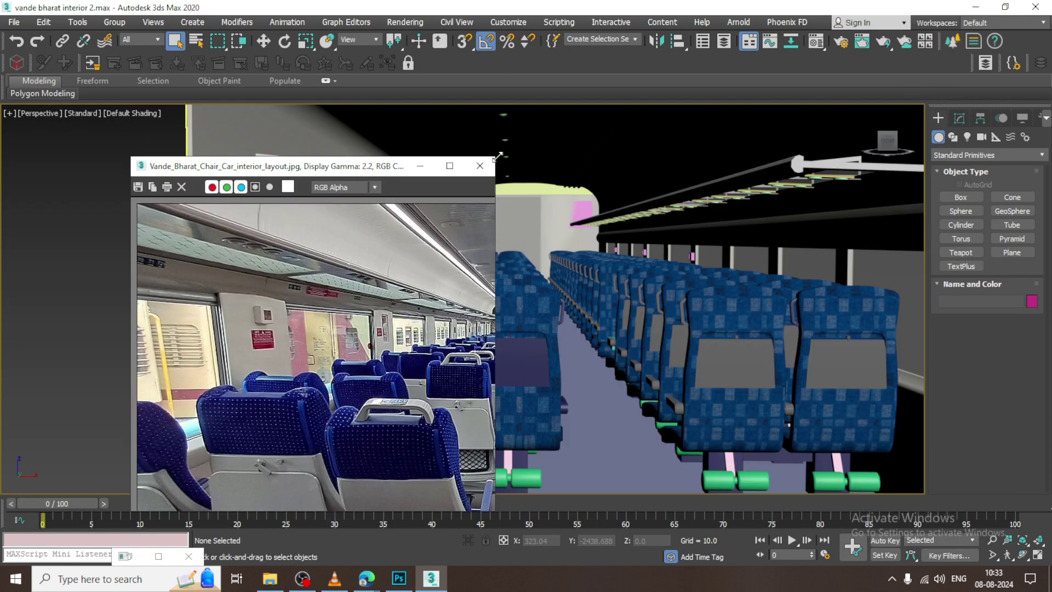
{"action": "left_click_drag", "start_coordinate": [355, 170], "coordinate": [187, 83]}
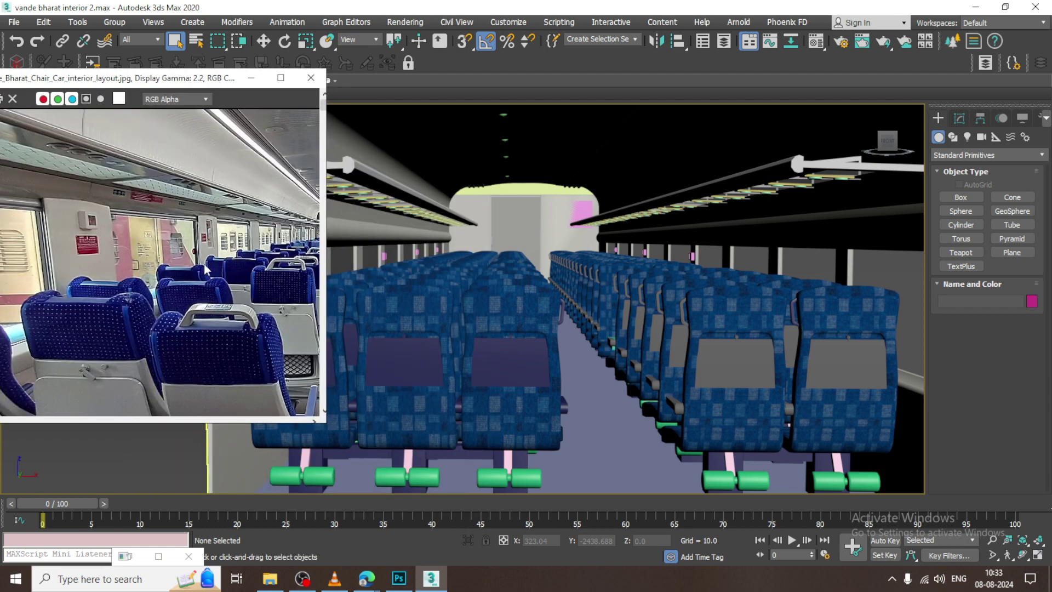
Orbit around the carriage and select the seat-back panel box.
{"action": "scroll", "coordinate": [740, 263], "scroll_direction": "down", "scroll_amount": 3}
{"action": "scroll", "coordinate": [739, 263], "scroll_direction": "down", "scroll_amount": 2}
{"action": "middle_click_drag", "start_coordinate": [713, 263], "coordinate": [741, 261], "text": "alt"}
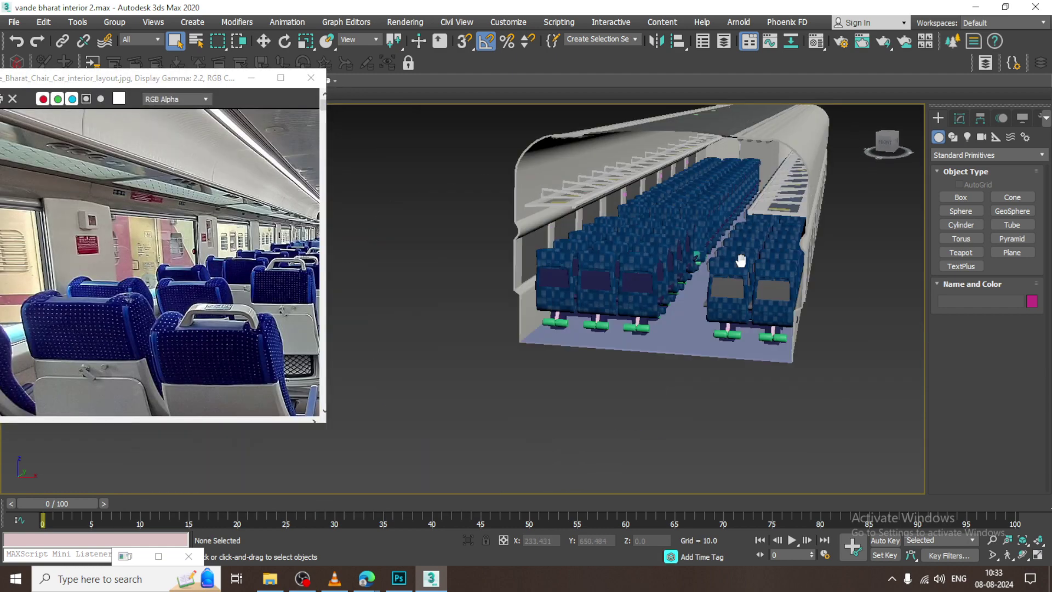
{"action": "scroll", "coordinate": [635, 285], "scroll_direction": "up", "scroll_amount": 3}
{"action": "scroll", "coordinate": [707, 294], "scroll_direction": "up", "scroll_amount": 3}
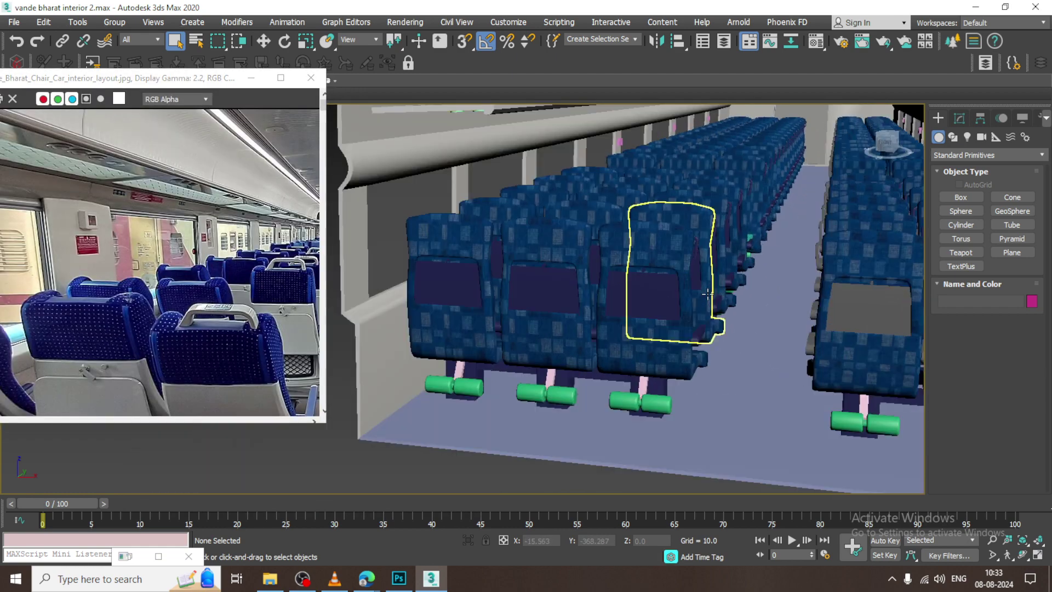
{"action": "scroll", "coordinate": [707, 294], "scroll_direction": "up", "scroll_amount": 2}
{"action": "left_click", "coordinate": [595, 295]}
Zoom in and maximize the Front viewport in wireframe.
{"action": "scroll", "coordinate": [768, 213], "scroll_direction": "up", "scroll_amount": 2}
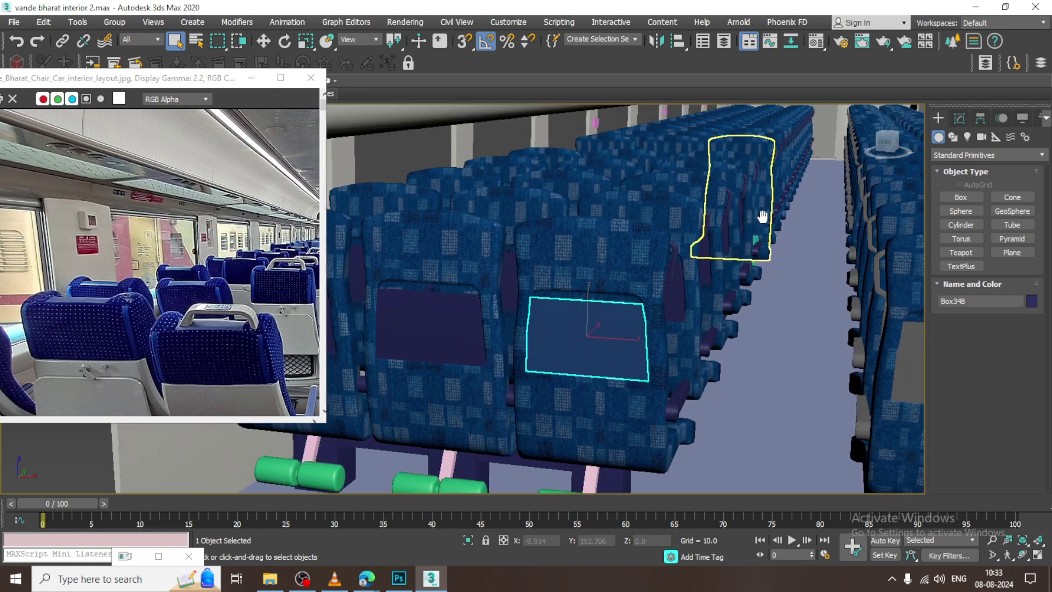
{"action": "scroll", "coordinate": [767, 214], "scroll_direction": "up", "scroll_amount": 1}
{"action": "scroll", "coordinate": [730, 252], "scroll_direction": "up", "scroll_amount": 2}
{"action": "scroll", "coordinate": [731, 252], "scroll_direction": "up", "scroll_amount": 2}
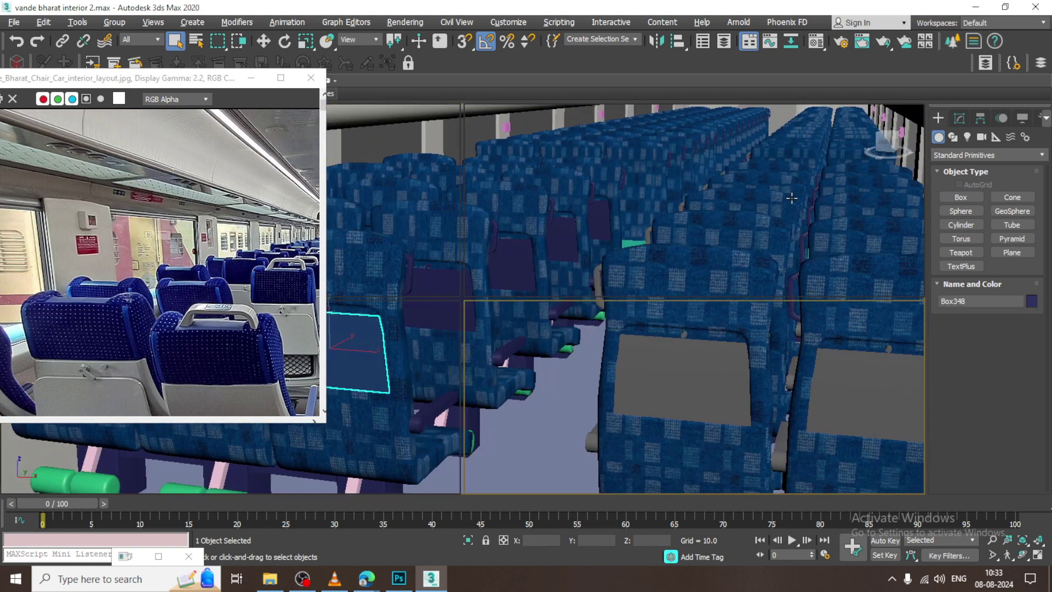
{"action": "key", "text": "alt+w"}
{"action": "middle_click", "coordinate": [766, 193]}
{"action": "key", "text": "alt+w"}
{"action": "middle_click_drag", "start_coordinate": [579, 306], "coordinate": [675, 232]}
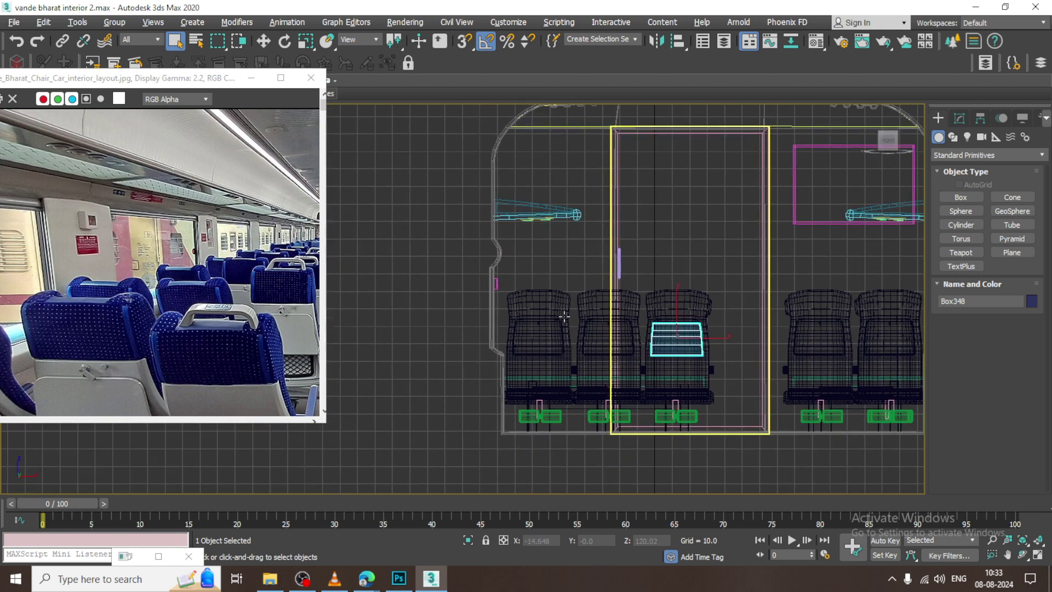
{"action": "left_click_drag", "start_coordinate": [696, 369], "coordinate": [725, 370]}
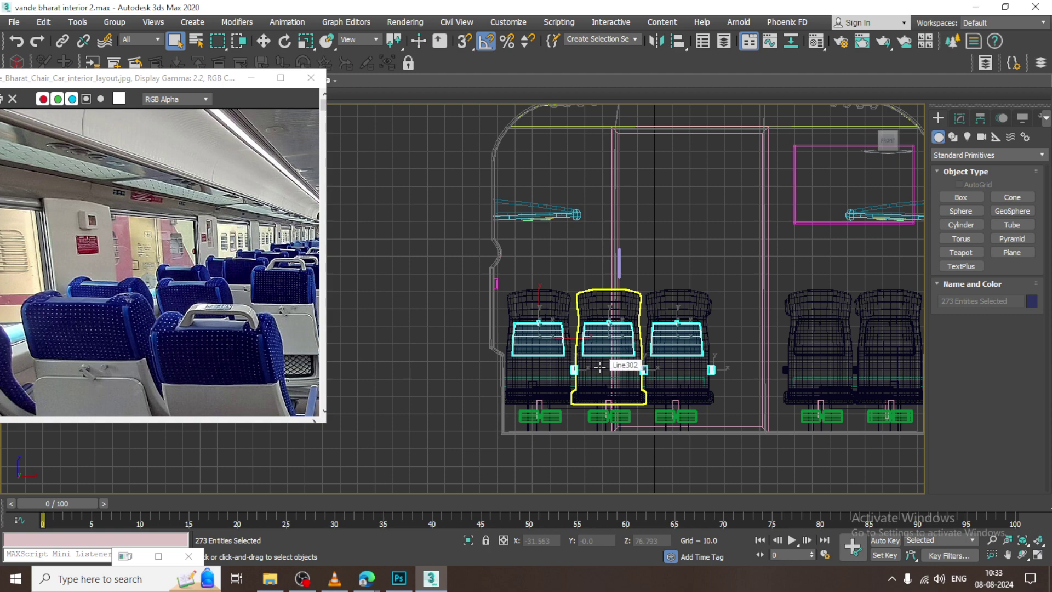
{"action": "key", "text": "m"}
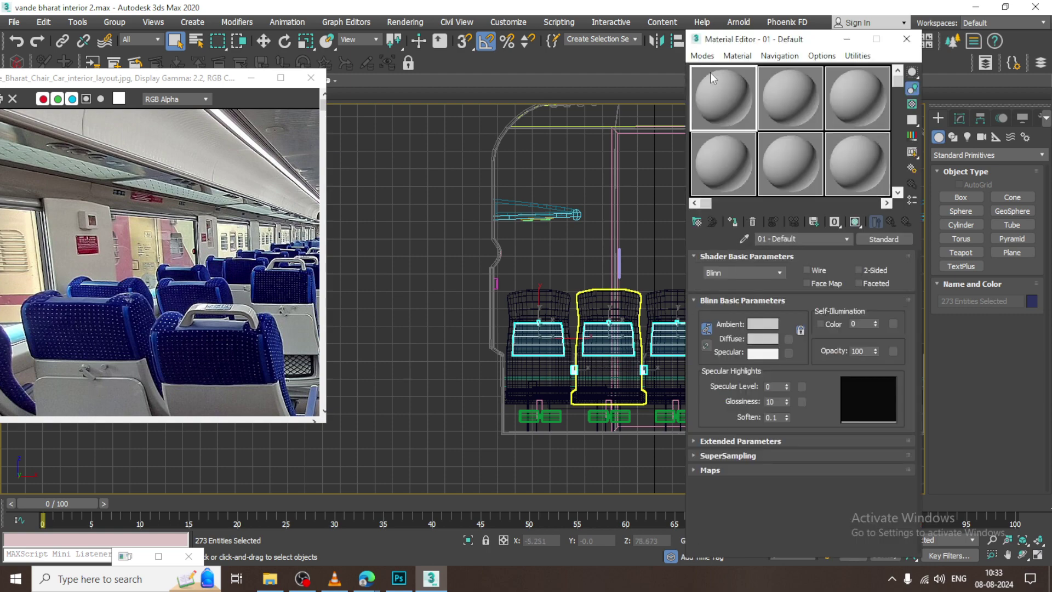
{"action": "left_click", "coordinate": [702, 55]}
{"action": "left_click", "coordinate": [717, 90]}
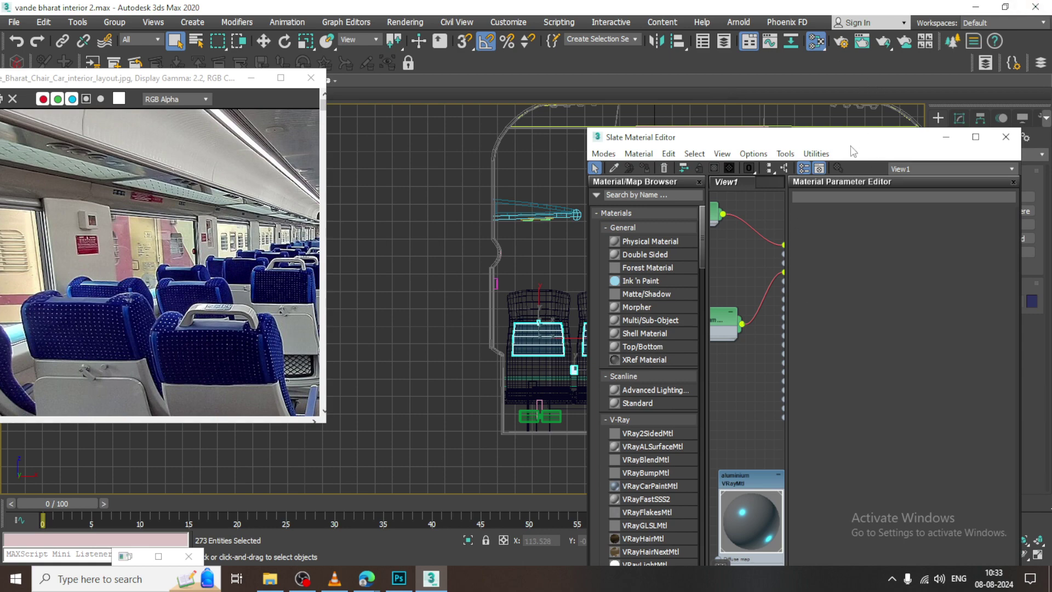
{"action": "left_click_drag", "start_coordinate": [852, 143], "coordinate": [693, 70]}
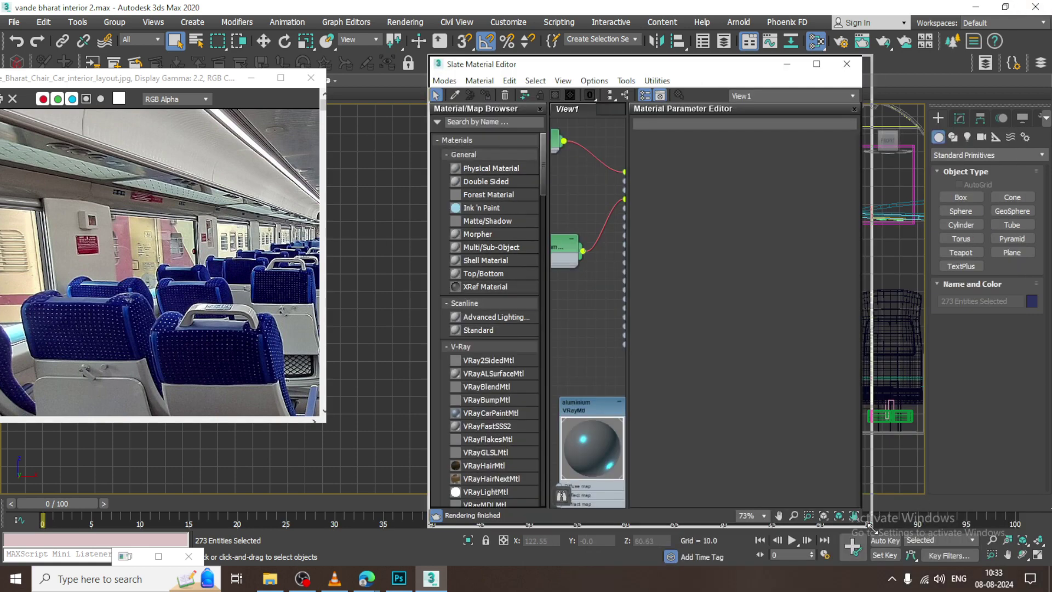
{"action": "left_click_drag", "start_coordinate": [865, 526], "coordinate": [1036, 565]}
{"action": "left_click_drag", "start_coordinate": [573, 362], "coordinate": [592, 363]}
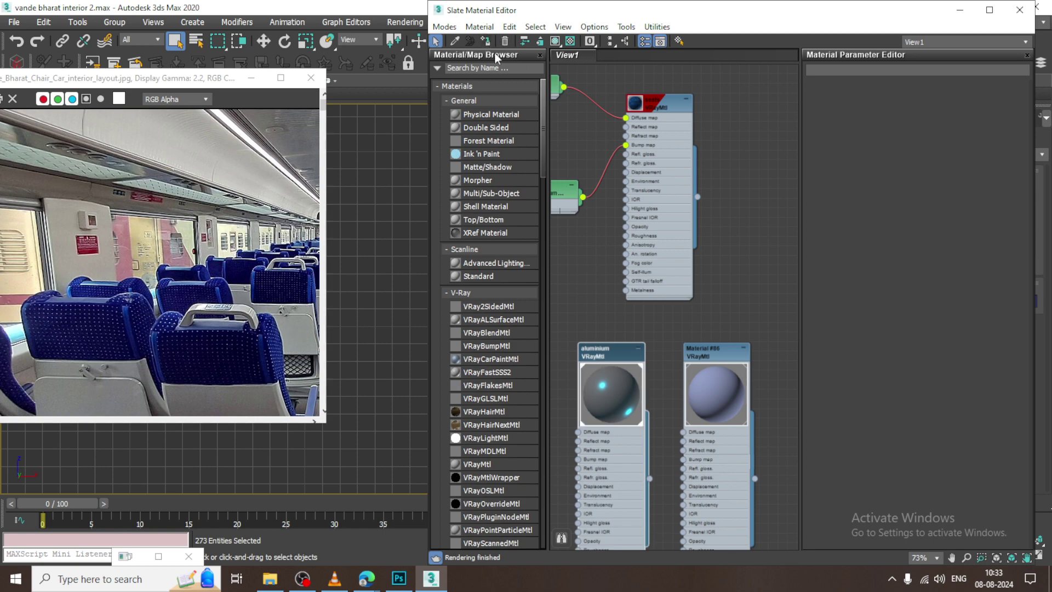
Close the material editor, clear the selection, and maximize the Front wireframe view.
{"action": "left_click", "coordinate": [1020, 9]}
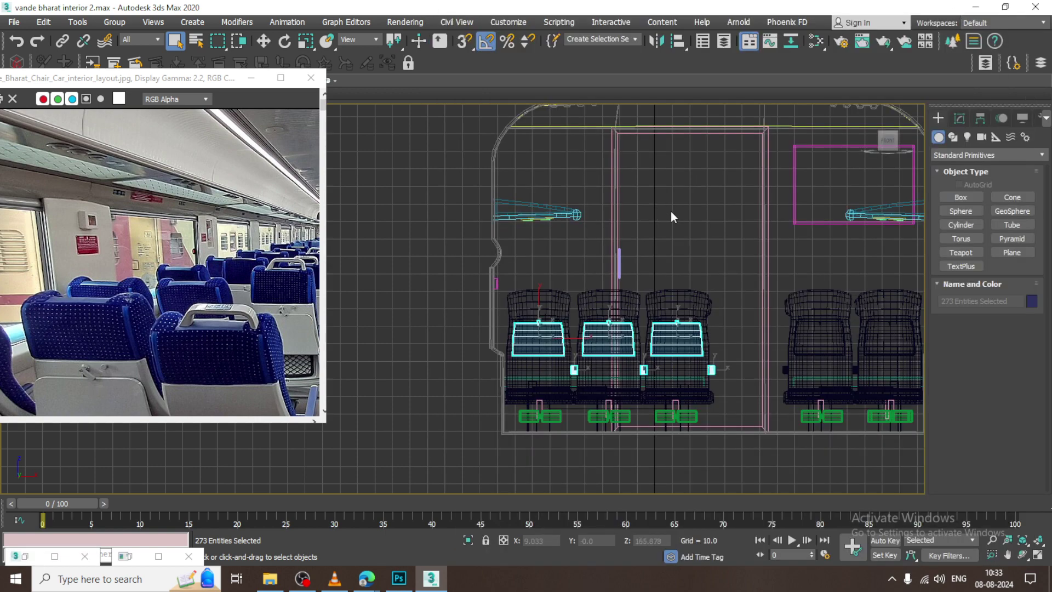
{"action": "left_click", "coordinate": [673, 216]}
{"action": "key", "text": "alt+w"}
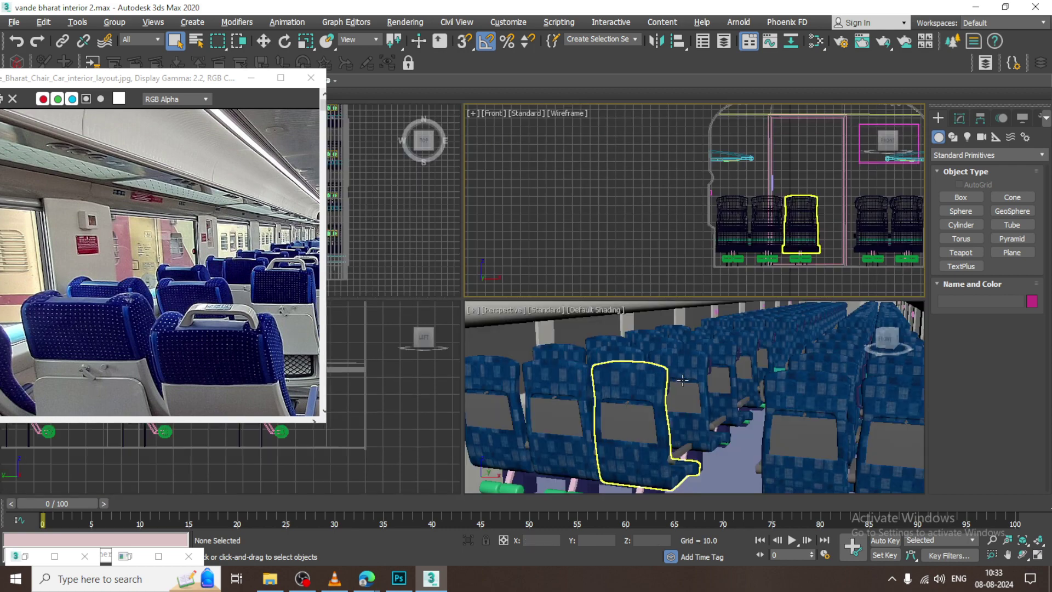
{"action": "key", "text": "alt+w"}
{"action": "mouse_move", "coordinate": [679, 365]}
{"action": "middle_mouse_down"}
{"action": "mouse_move", "coordinate": [720, 377]}
{"action": "mouse_move", "coordinate": [719, 331]}
{"action": "middle_mouse_up"}
{"action": "key", "text": "alt+w"}
{"action": "key", "text": "alt+w"}
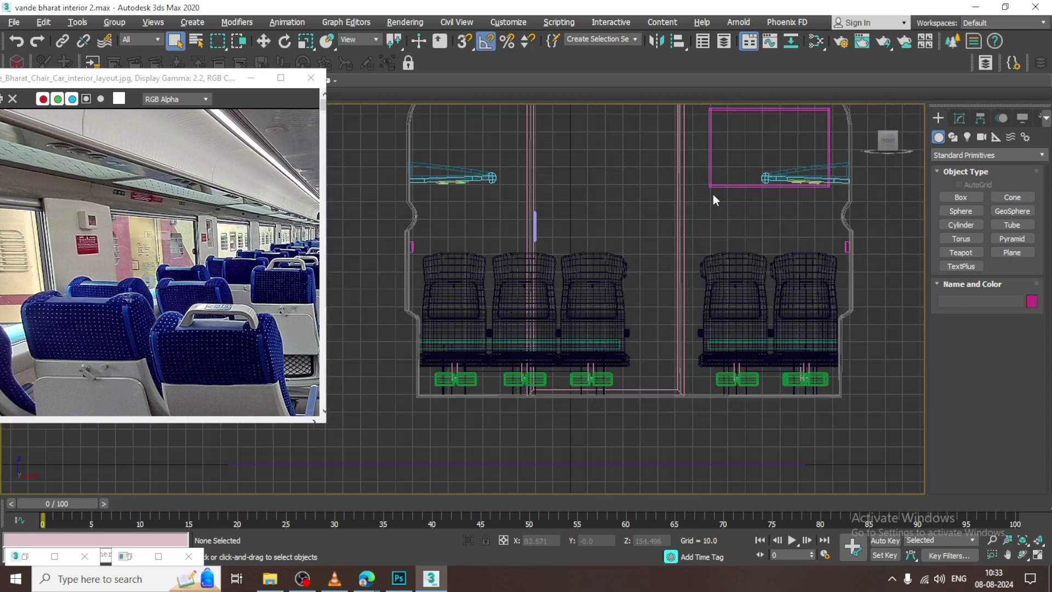
{"action": "middle_click_drag", "start_coordinate": [333, 343], "coordinate": [368, 309]}
Recentre the reference photo on the aisle and select all the seat leg assemblies.
{"action": "middle_click_drag", "start_coordinate": [132, 169], "coordinate": [141, 185]}
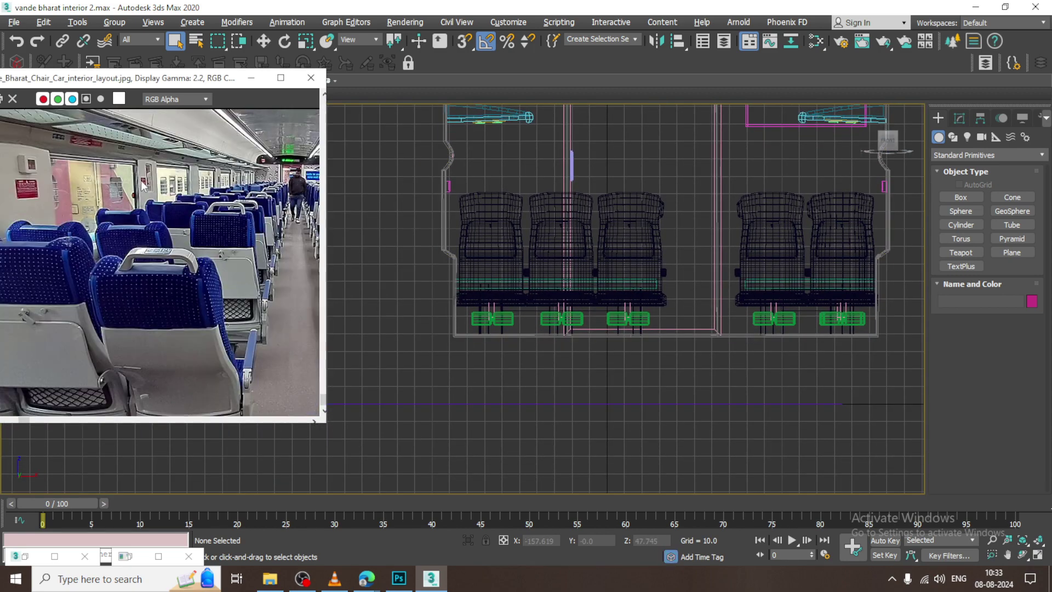
{"action": "middle_click_drag", "start_coordinate": [273, 295], "coordinate": [191, 294]}
{"action": "mouse_move", "coordinate": [457, 369]}
{"action": "left_mouse_down"}
{"action": "mouse_move", "coordinate": [658, 344]}
{"action": "mouse_move", "coordinate": [676, 311]}
{"action": "left_mouse_up"}
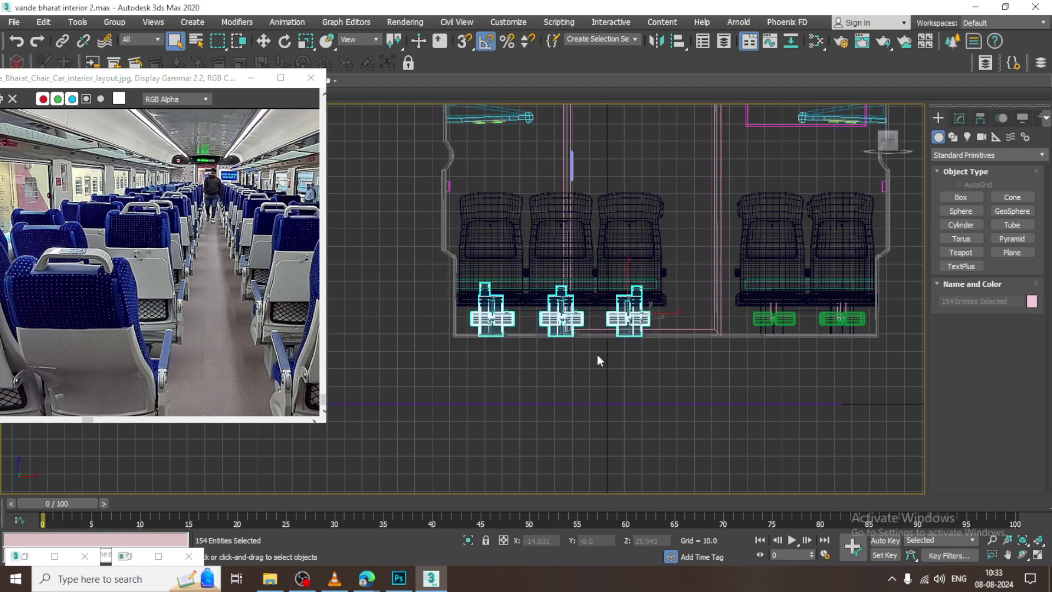
{"action": "middle_click_drag", "start_coordinate": [598, 354], "coordinate": [656, 404]}
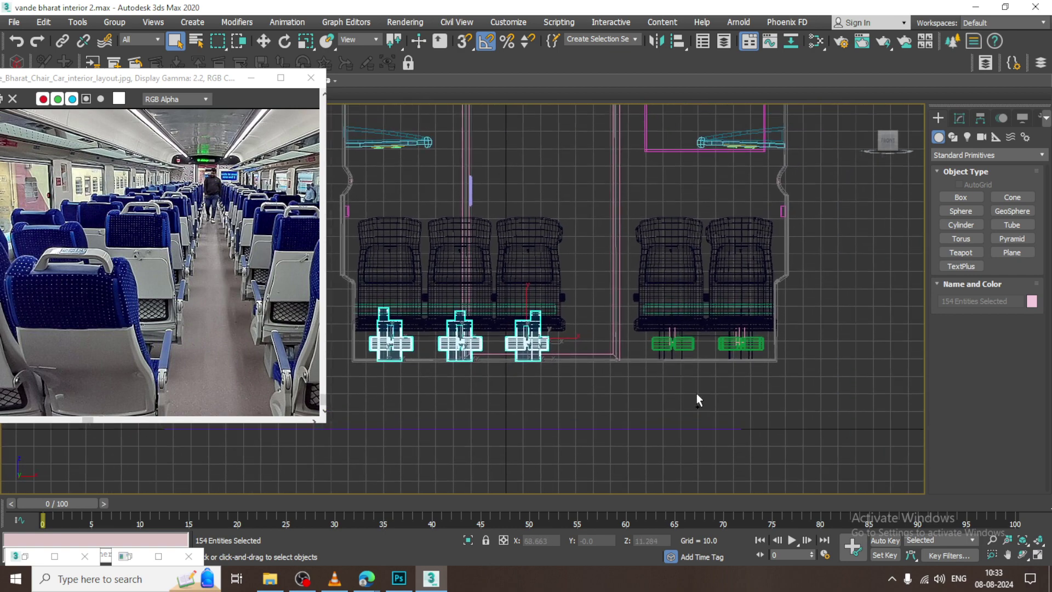
{"action": "left_click_drag", "start_coordinate": [845, 341], "coordinate": [843, 338], "text": "ctrl"}
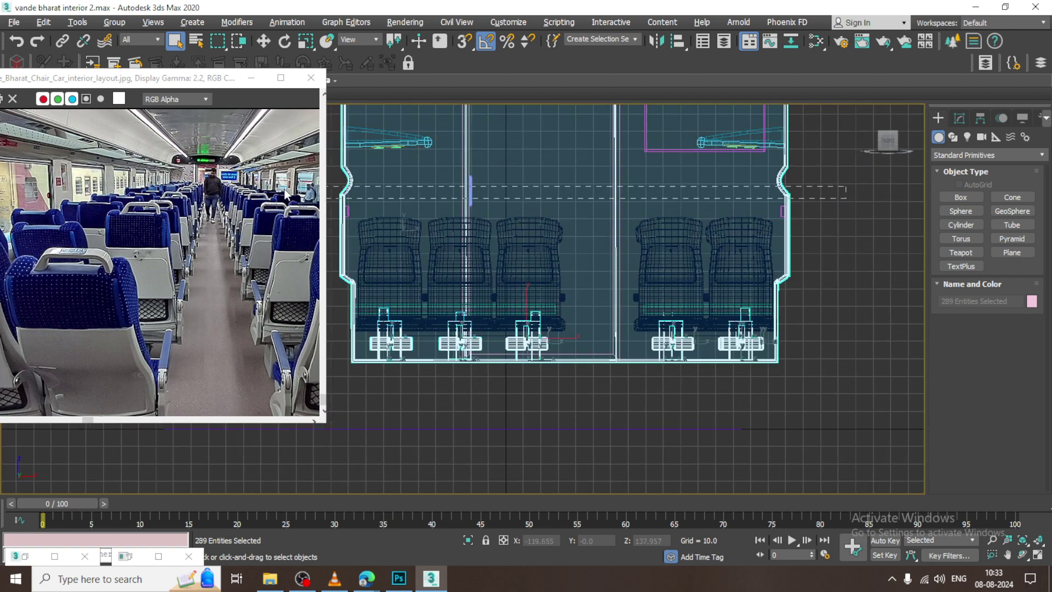
{"action": "left_click_drag", "start_coordinate": [285, 192], "coordinate": [287, 194], "text": "alt"}
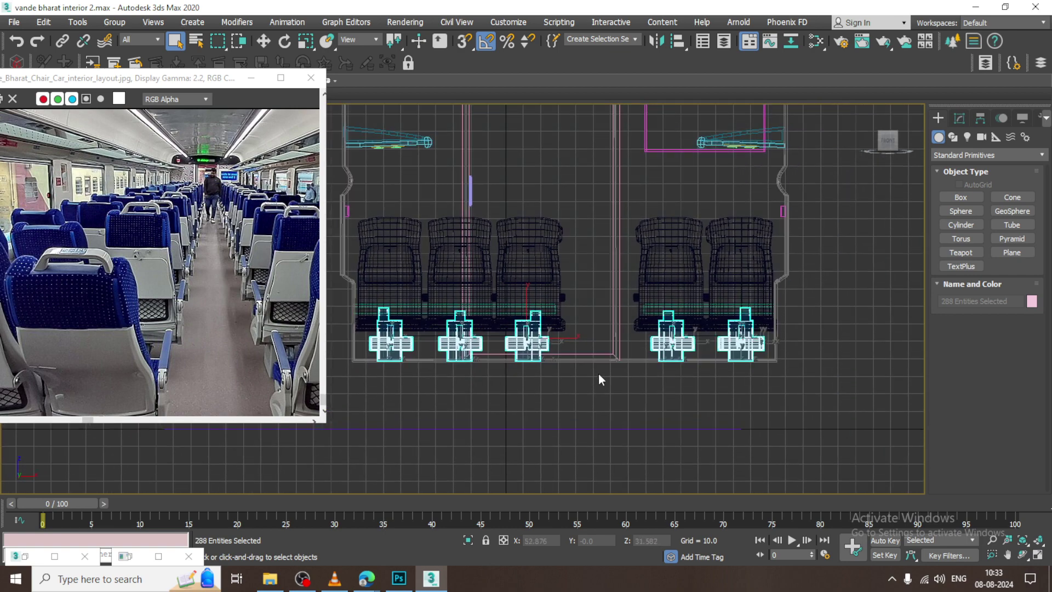
Maximize the Perspective view, undo an accidental leg move, and open the Slate Material Editor.
{"action": "key", "text": "alt+w"}
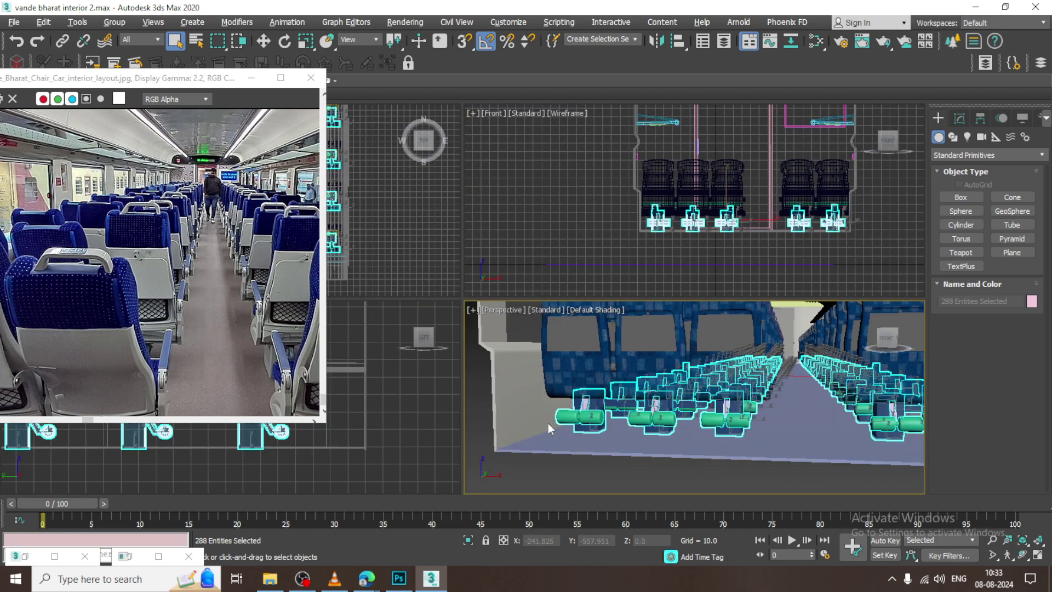
{"action": "key", "text": "alt+w"}
{"action": "scroll", "coordinate": [596, 285], "scroll_direction": "down", "scroll_amount": 5}
{"action": "scroll", "coordinate": [597, 285], "scroll_direction": "down", "scroll_amount": 3}
{"action": "key", "text": "w"}
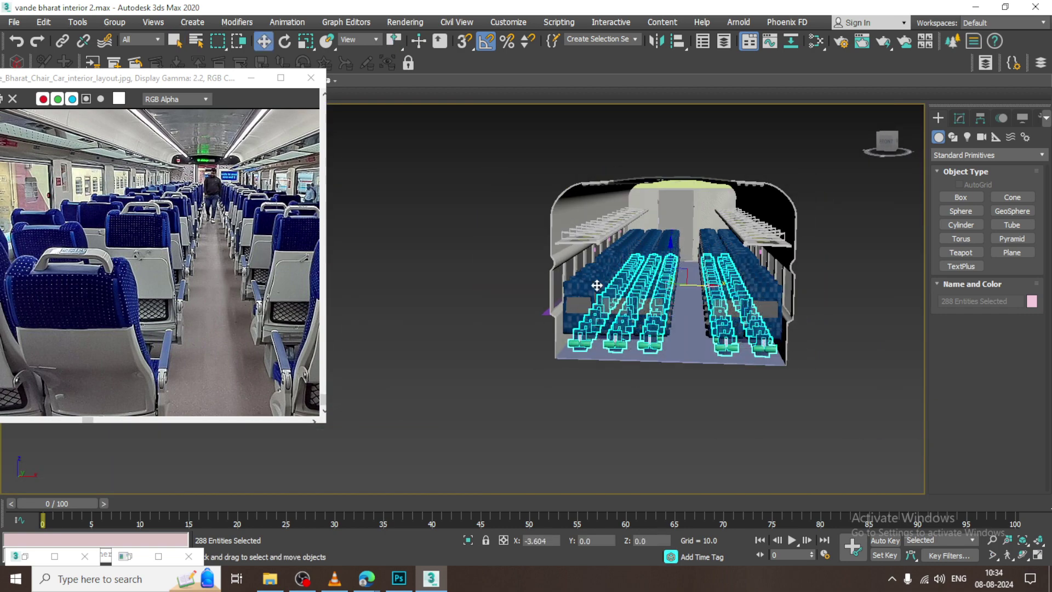
{"action": "left_click_drag", "start_coordinate": [597, 285], "coordinate": [489, 301]}
{"action": "middle_click_drag", "start_coordinate": [489, 301], "coordinate": [612, 340], "text": "alt"}
{"action": "key", "text": "ctrl+z"}
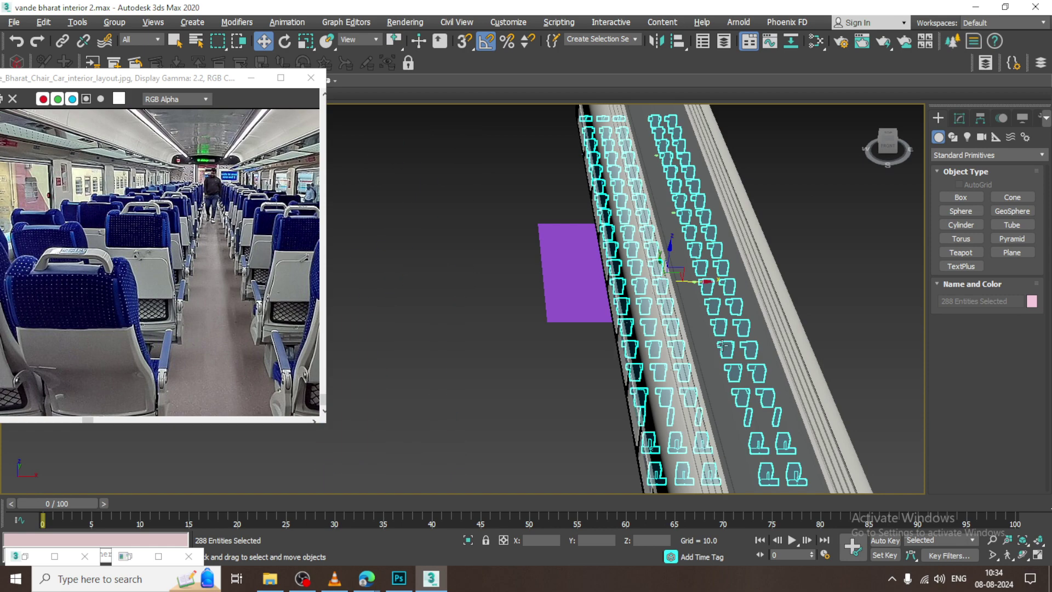
{"action": "mouse_move", "coordinate": [721, 344]}
{"action": "middle_mouse_down", "text": "alt"}
{"action": "mouse_move", "coordinate": [640, 334]}
{"action": "mouse_move", "coordinate": [669, 388]}
{"action": "mouse_move", "coordinate": [667, 147]}
{"action": "middle_mouse_up", "text": "alt"}
{"action": "key", "text": "m"}
Add a new VRayMtl node with a lightened blue diffuse sampled from the reference photo.
{"action": "middle_click_drag", "start_coordinate": [603, 466], "coordinate": [603, 312]}
{"action": "left_click_drag", "start_coordinate": [485, 465], "coordinate": [652, 390]}
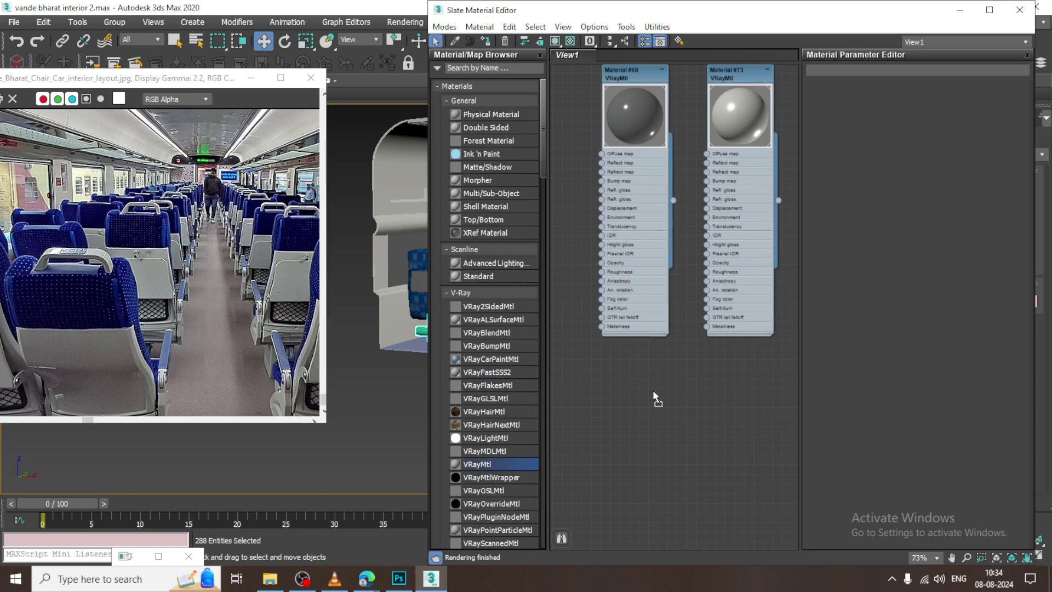
{"action": "double_click", "coordinate": [655, 391]}
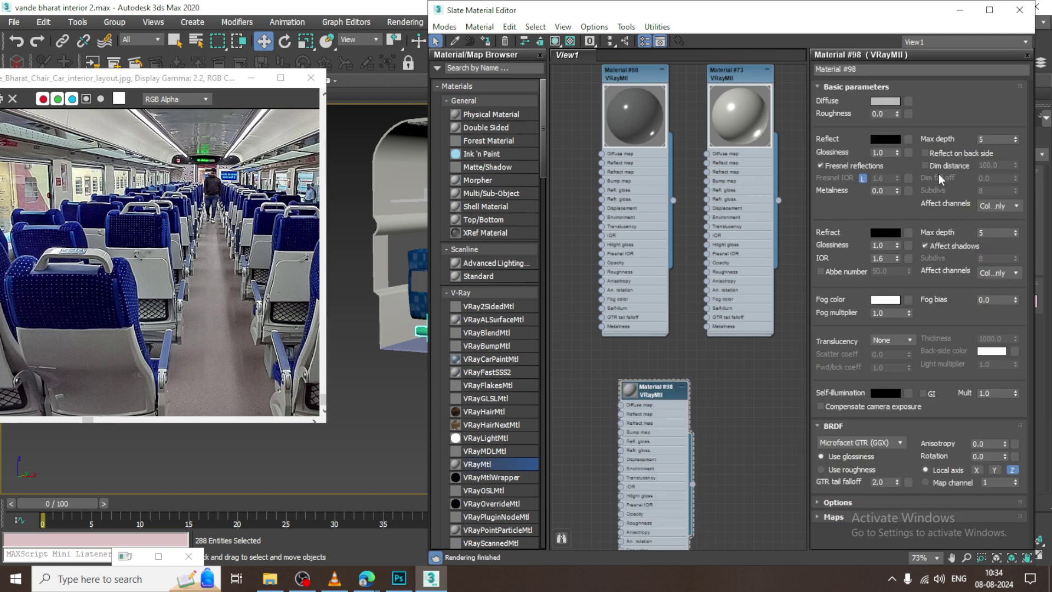
{"action": "left_click", "coordinate": [886, 101]}
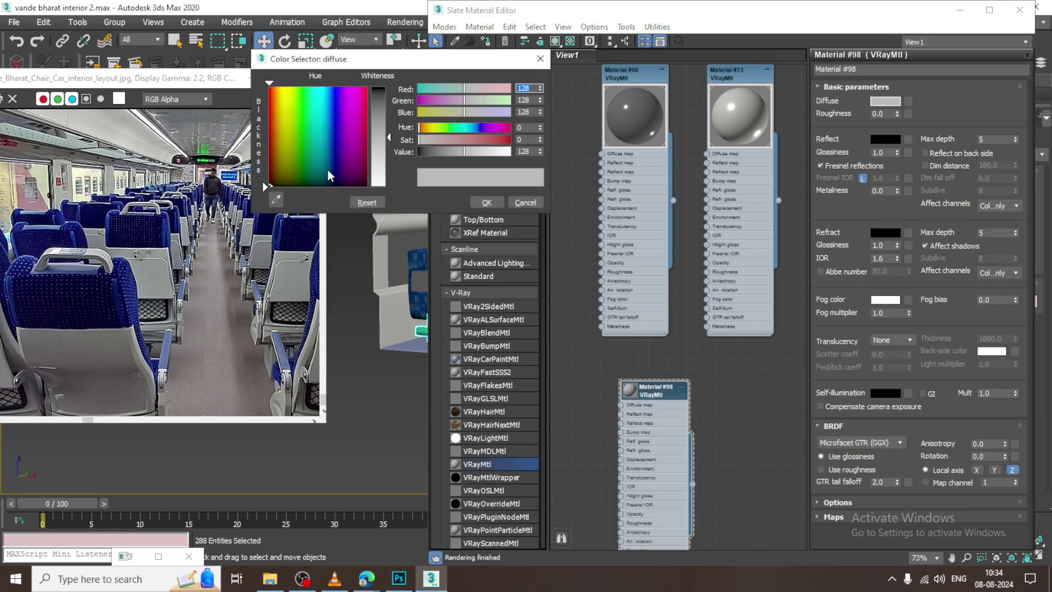
{"action": "left_click", "coordinate": [276, 200]}
{"action": "left_click", "coordinate": [167, 358]}
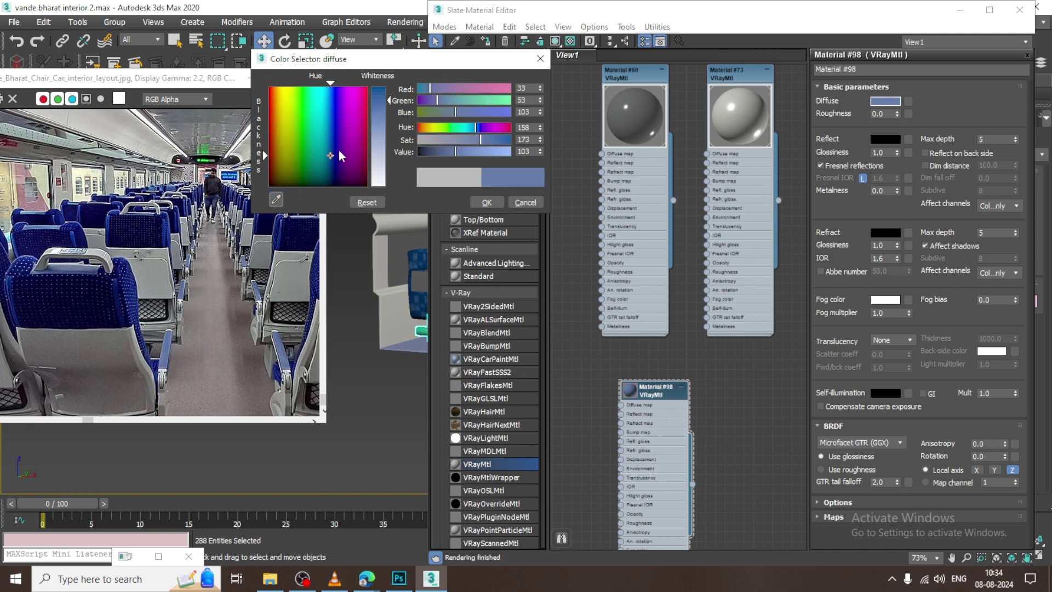
{"action": "left_click_drag", "start_coordinate": [392, 99], "coordinate": [390, 126]}
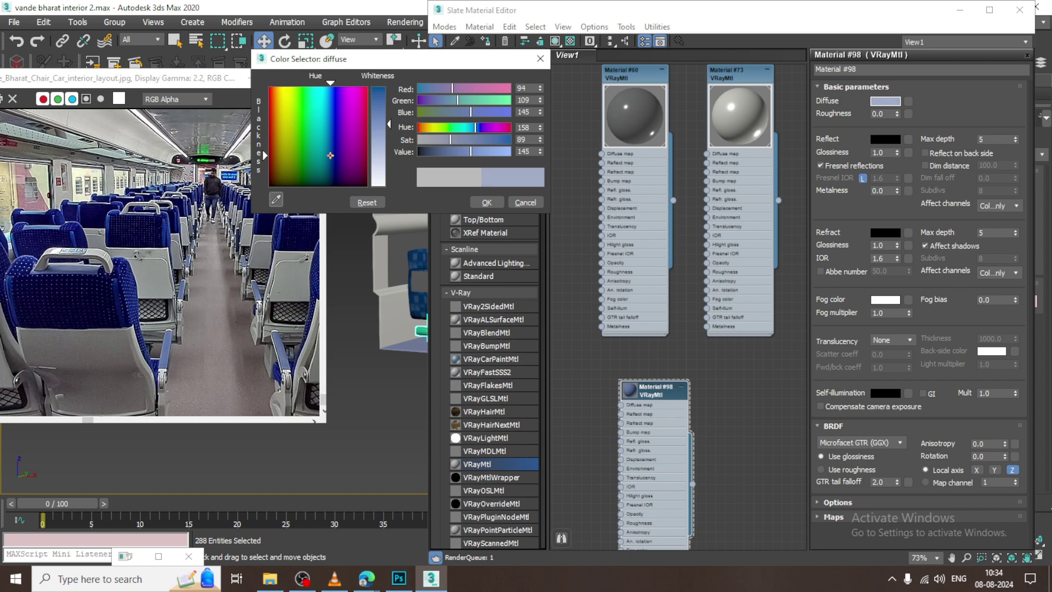
{"action": "left_click", "coordinate": [497, 204]}
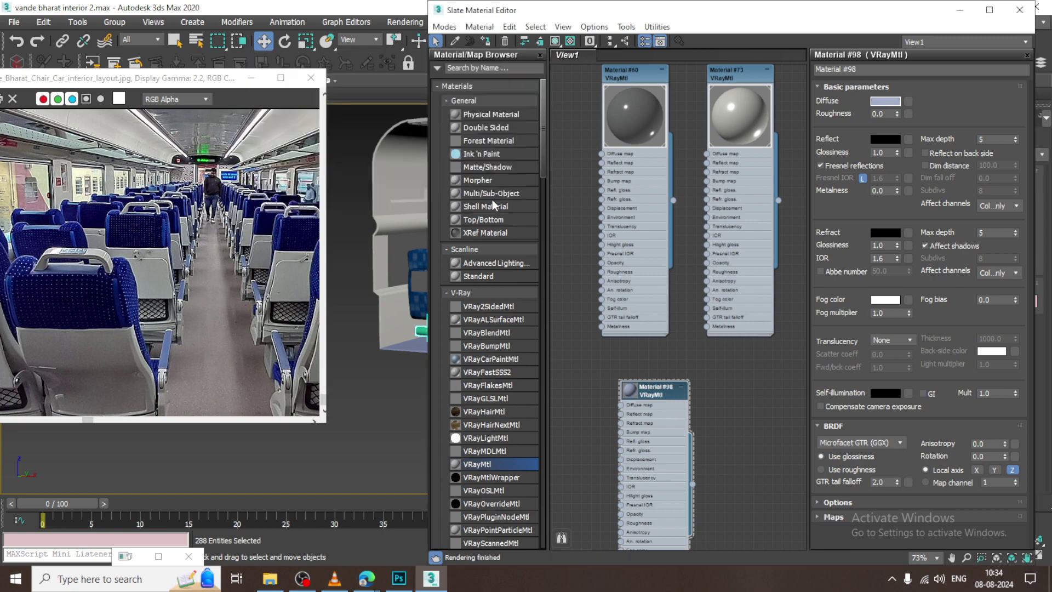
Set the reflection colour to light grey 185 and the unlocked Fresnel IOR to 8.29.
{"action": "double_click", "coordinate": [629, 391]}
{"action": "left_click", "coordinate": [882, 139]}
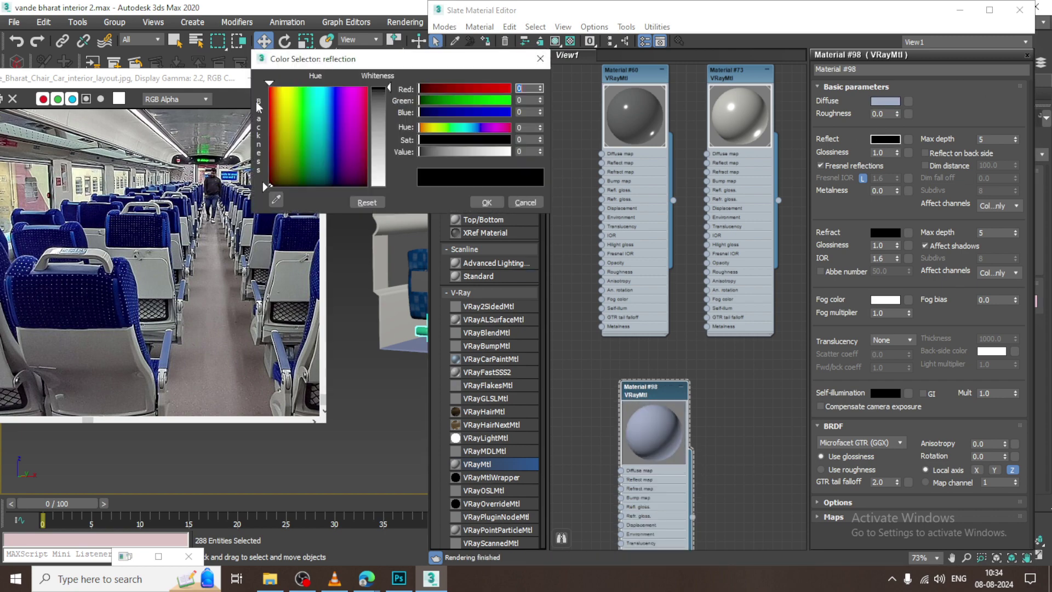
{"action": "left_click_drag", "start_coordinate": [387, 99], "coordinate": [387, 160]}
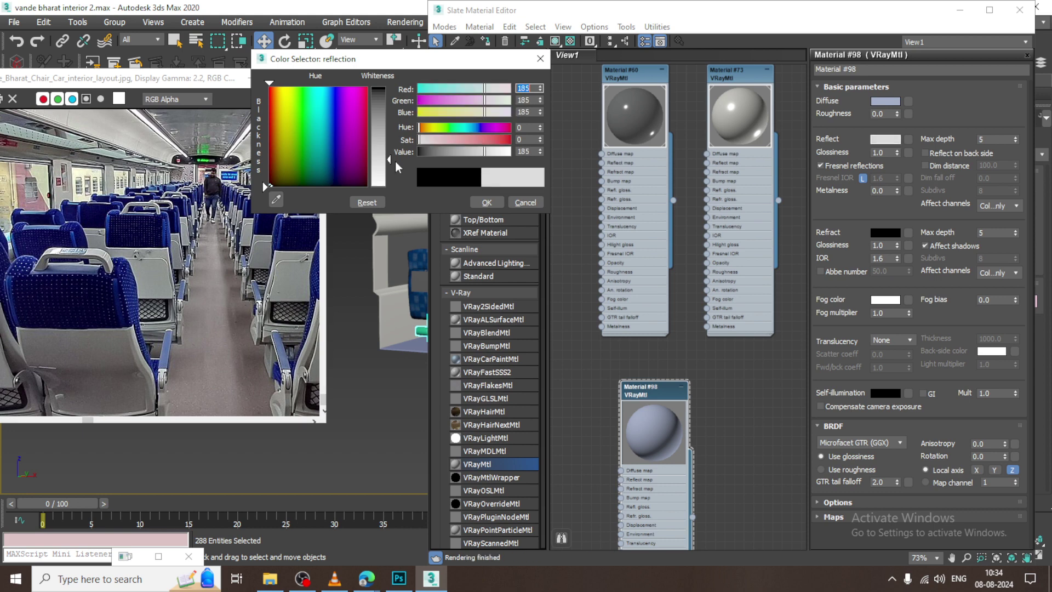
{"action": "left_click", "coordinate": [487, 203]}
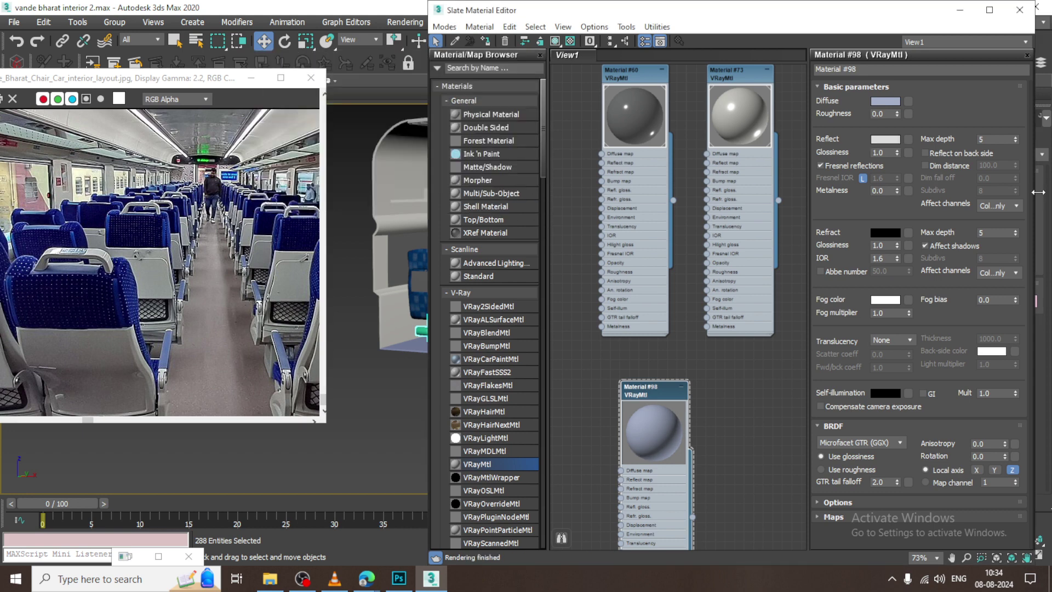
{"action": "left_click", "coordinate": [863, 178]}
{"action": "left_click_drag", "start_coordinate": [897, 178], "coordinate": [894, 94]}
{"action": "left_click_drag", "start_coordinate": [890, 400], "coordinate": [894, 364]}
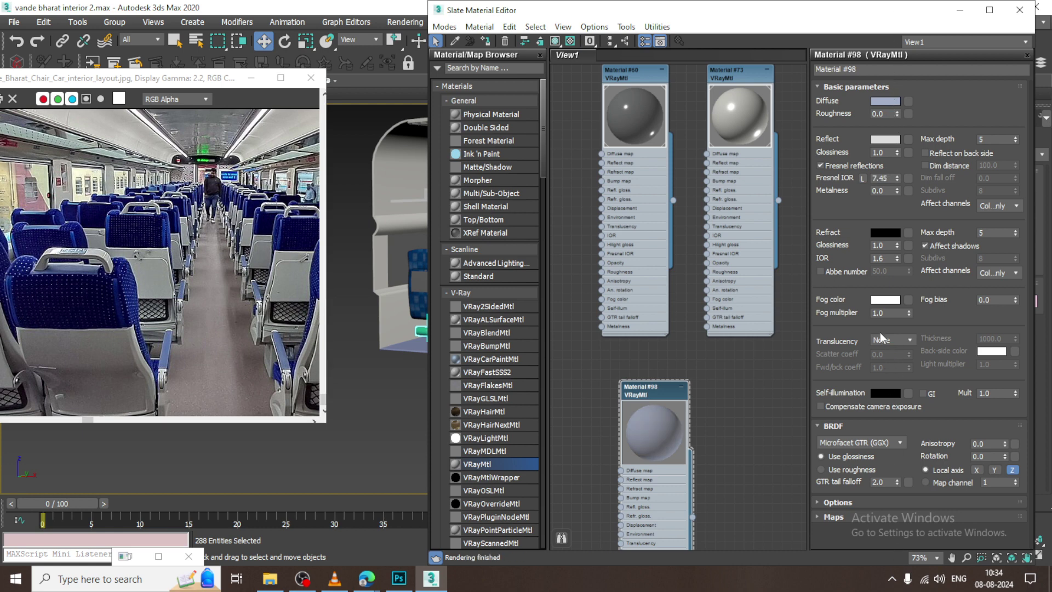
{"action": "left_click_drag", "start_coordinate": [888, 169], "coordinate": [901, 150]}
Lower reflection glossiness to 0.87 and minimize the material editor.
{"action": "left_click", "coordinate": [897, 154]}
{"action": "left_click", "coordinate": [896, 154]}
{"action": "left_click", "coordinate": [896, 154]}
{"action": "left_click", "coordinate": [897, 153]}
{"action": "left_click", "coordinate": [885, 139]}
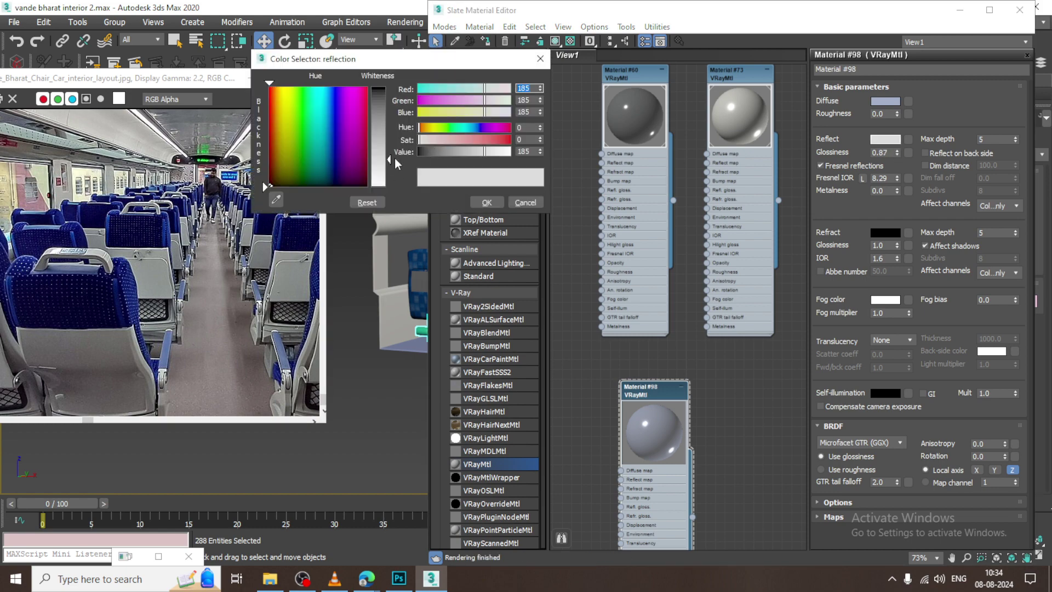
{"action": "left_click", "coordinate": [487, 202]}
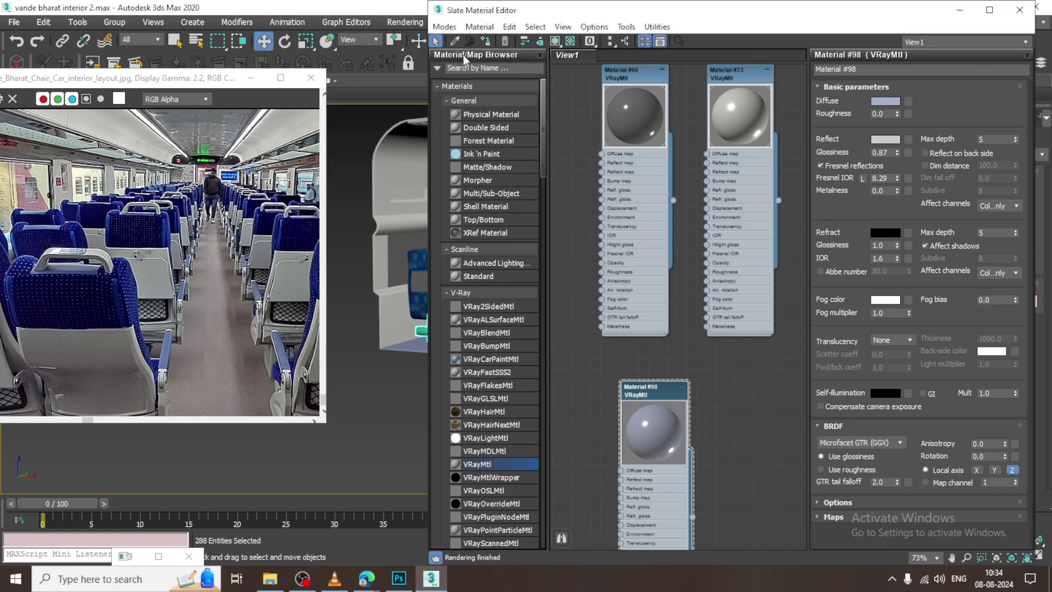
{"action": "left_click", "coordinate": [960, 10]}
Clear the selection, then orbit and zoom to look down the coach aisle.
{"action": "left_click", "coordinate": [741, 404]}
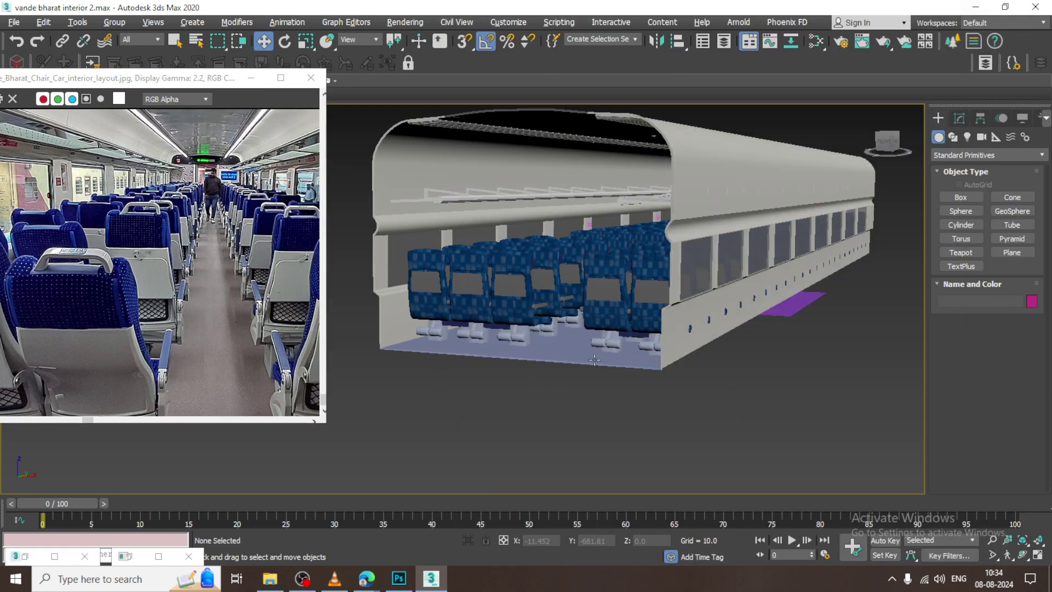
{"action": "mouse_move", "coordinate": [533, 385]}
{"action": "middle_mouse_down", "text": "alt"}
{"action": "mouse_move", "coordinate": [688, 264]}
{"action": "mouse_move", "coordinate": [678, 315]}
{"action": "middle_mouse_up", "text": "alt"}
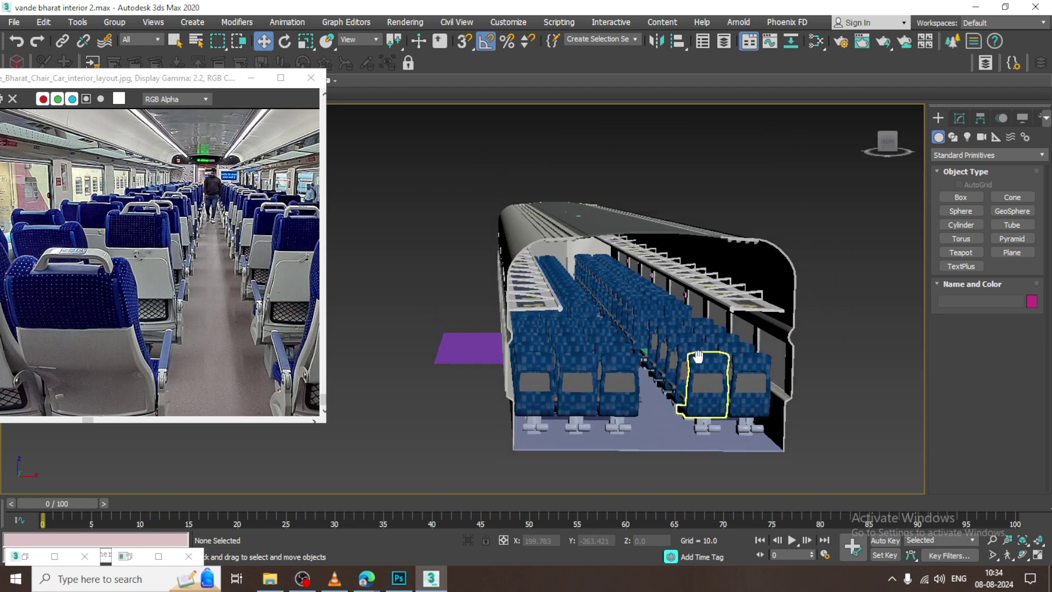
{"action": "scroll", "coordinate": [678, 315], "scroll_direction": "up", "scroll_amount": 3}
{"action": "scroll", "coordinate": [678, 315], "scroll_direction": "up", "scroll_amount": 5}
{"action": "scroll", "coordinate": [678, 315], "scroll_direction": "up", "scroll_amount": 2}
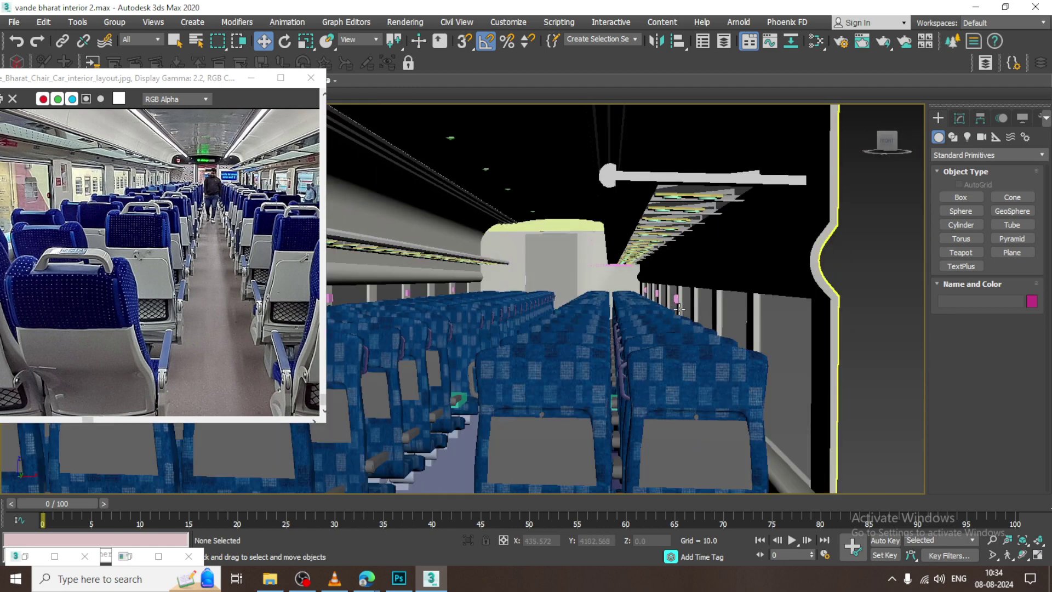
{"action": "scroll", "coordinate": [683, 282], "scroll_direction": "down", "scroll_amount": 6}
{"action": "scroll", "coordinate": [683, 283], "scroll_direction": "up", "scroll_amount": 1}
{"action": "scroll", "coordinate": [627, 278], "scroll_direction": "up", "scroll_amount": 3}
{"action": "scroll", "coordinate": [626, 278], "scroll_direction": "up", "scroll_amount": 2}
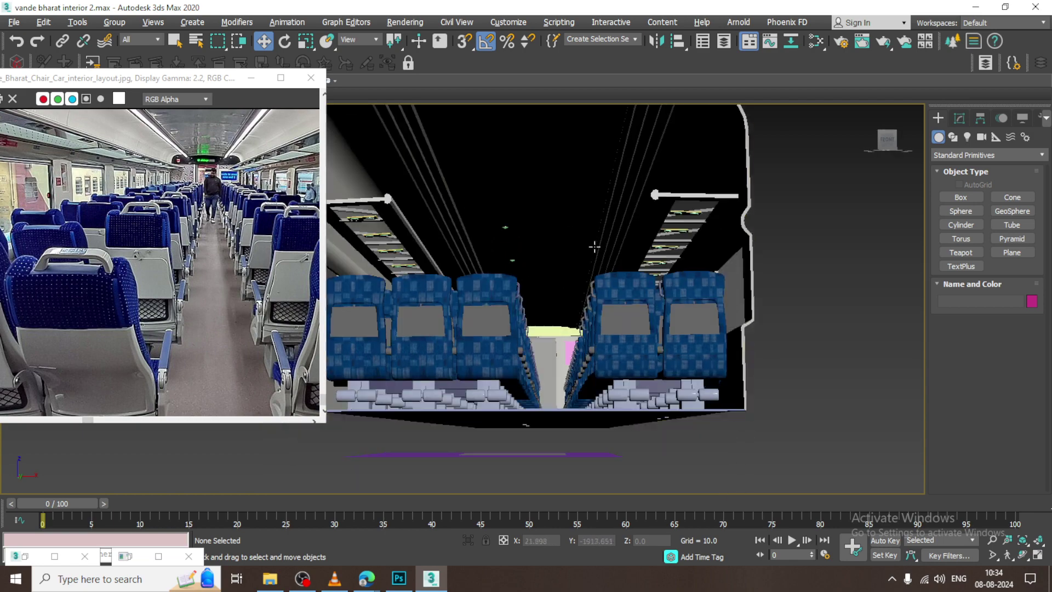
{"action": "scroll", "coordinate": [594, 244], "scroll_direction": "down", "scroll_amount": 2}
{"action": "scroll", "coordinate": [645, 288], "scroll_direction": "up", "scroll_amount": 1}
{"action": "scroll", "coordinate": [586, 300], "scroll_direction": "down", "scroll_amount": 3}
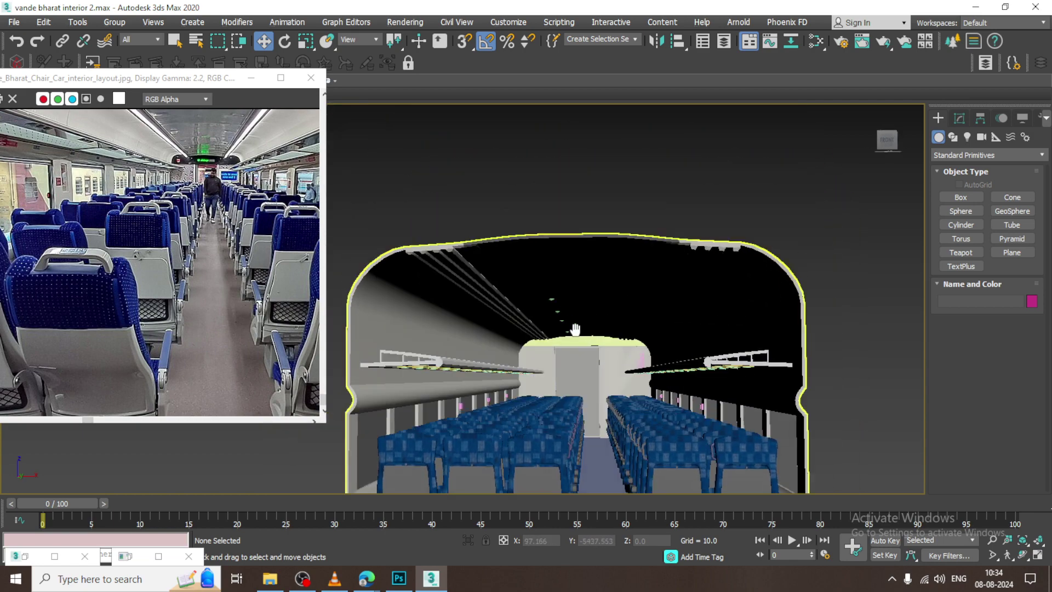
Select the left overhead luggage rack, then the seat-back tray table Line241.
{"action": "mouse_move", "coordinate": [585, 299]}
{"action": "middle_mouse_down", "text": "alt"}
{"action": "mouse_move", "coordinate": [600, 250]}
{"action": "mouse_move", "coordinate": [595, 266]}
{"action": "middle_mouse_up", "text": "alt"}
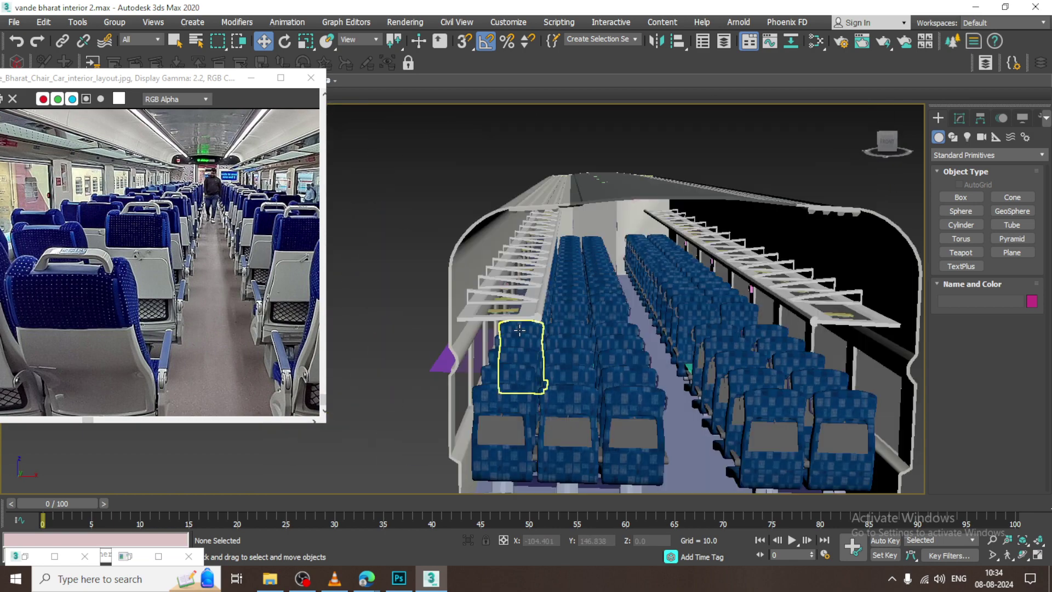
{"action": "scroll", "coordinate": [550, 301], "scroll_direction": "up", "scroll_amount": 2}
{"action": "left_click", "coordinate": [556, 297]}
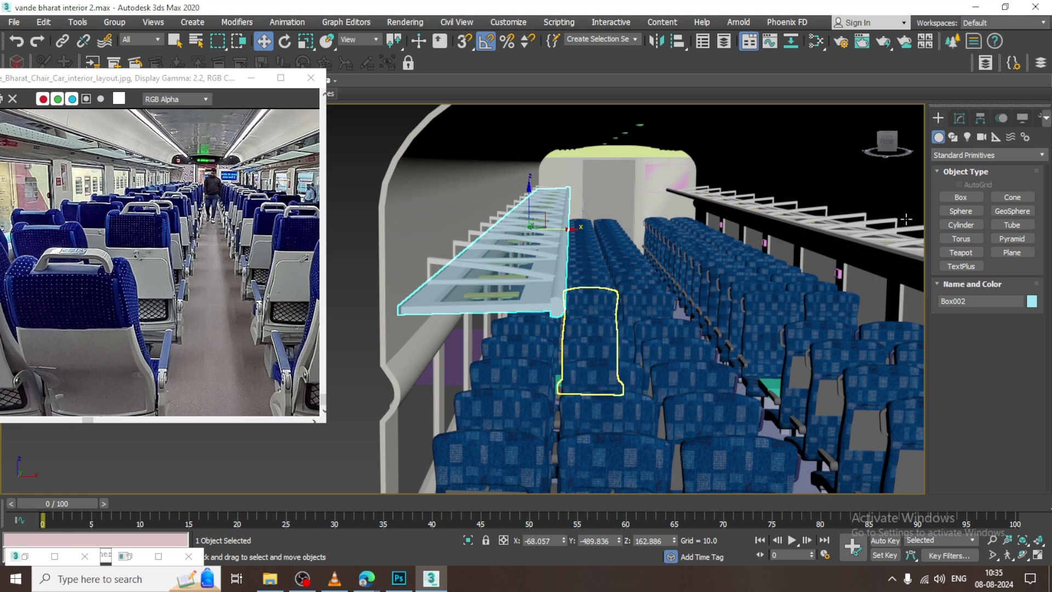
{"action": "middle_click_drag", "start_coordinate": [580, 293], "coordinate": [869, 228], "text": "alt"}
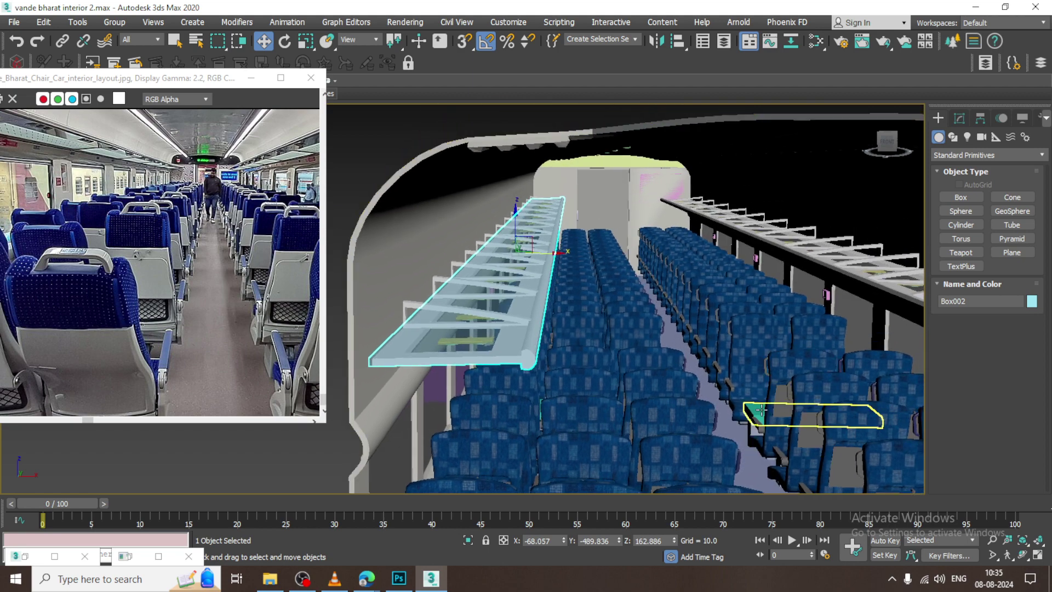
{"action": "left_click", "coordinate": [755, 410]}
Frame the tray table, then select its legs and both tray tables, including Line242.
{"action": "key", "text": "z"}
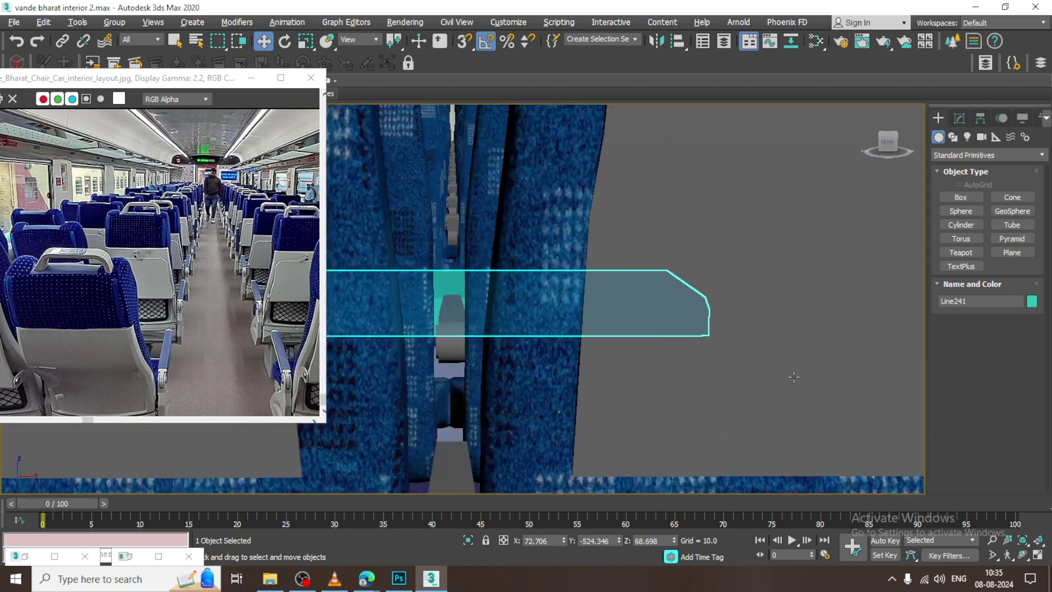
{"action": "mouse_move", "coordinate": [761, 372]}
{"action": "middle_mouse_down", "text": "alt"}
{"action": "mouse_move", "coordinate": [817, 391]}
{"action": "mouse_move", "coordinate": [518, 470]}
{"action": "middle_mouse_up", "text": "alt"}
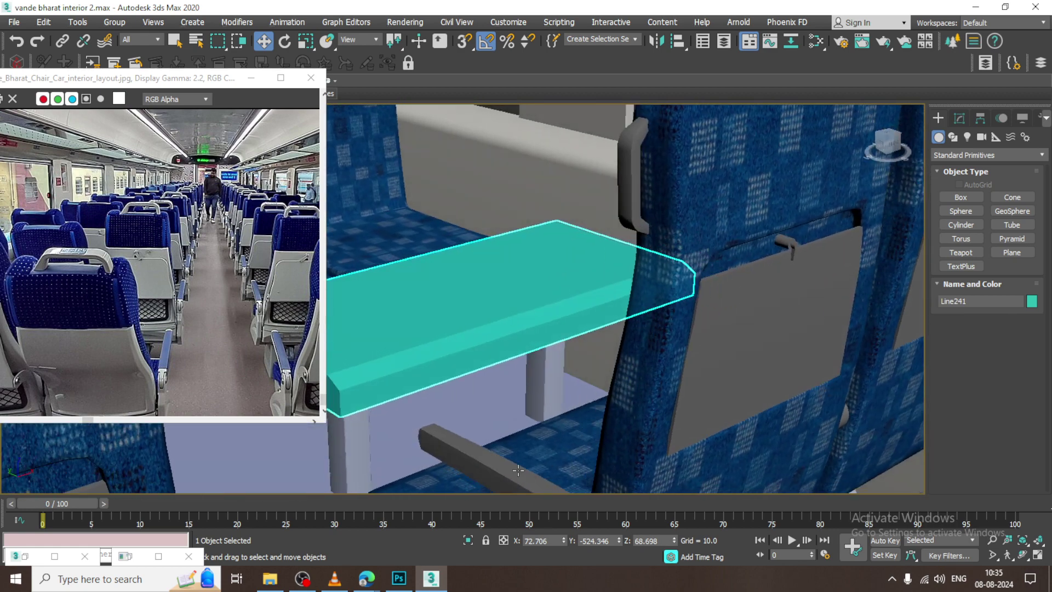
{"action": "left_click", "coordinate": [354, 450]}
{"action": "left_click", "coordinate": [545, 380], "text": "ctrl"}
{"action": "mouse_move", "coordinate": [546, 380]}
{"action": "middle_mouse_down"}
{"action": "mouse_move", "coordinate": [545, 399]}
{"action": "mouse_move", "coordinate": [592, 307]}
{"action": "mouse_move", "coordinate": [562, 365]}
{"action": "middle_mouse_up"}
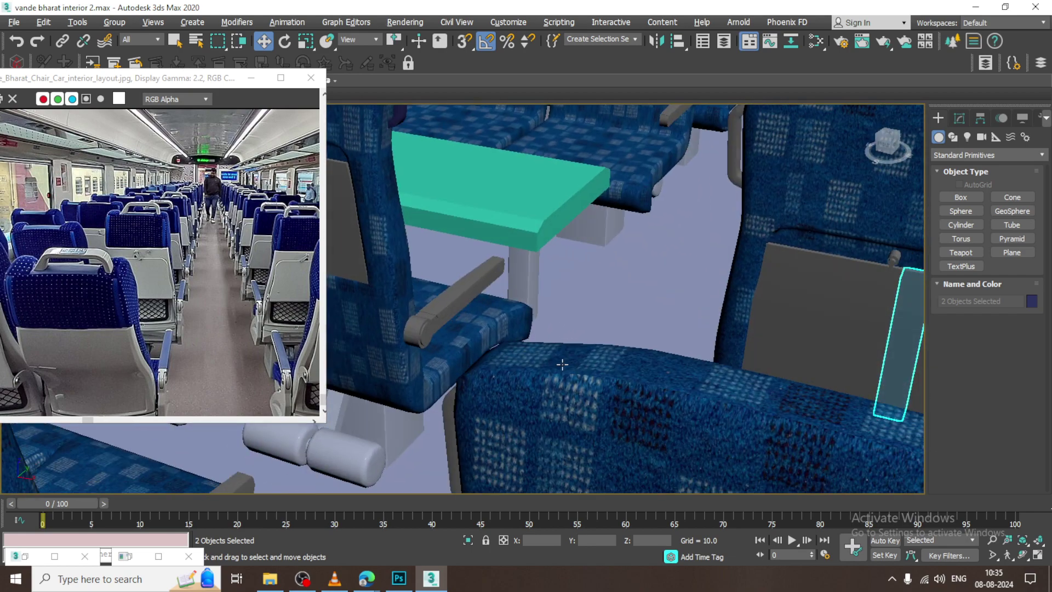
{"action": "key", "text": "F3"}
{"action": "mouse_move", "coordinate": [551, 286]}
{"action": "middle_mouse_down", "text": "alt"}
{"action": "mouse_move", "coordinate": [594, 347]}
{"action": "mouse_move", "coordinate": [497, 293]}
{"action": "mouse_move", "coordinate": [569, 277]}
{"action": "mouse_move", "coordinate": [549, 252]}
{"action": "middle_mouse_up", "text": "alt"}
{"action": "left_click", "coordinate": [556, 324], "text": "ctrl"}
{"action": "key", "text": "F3"}
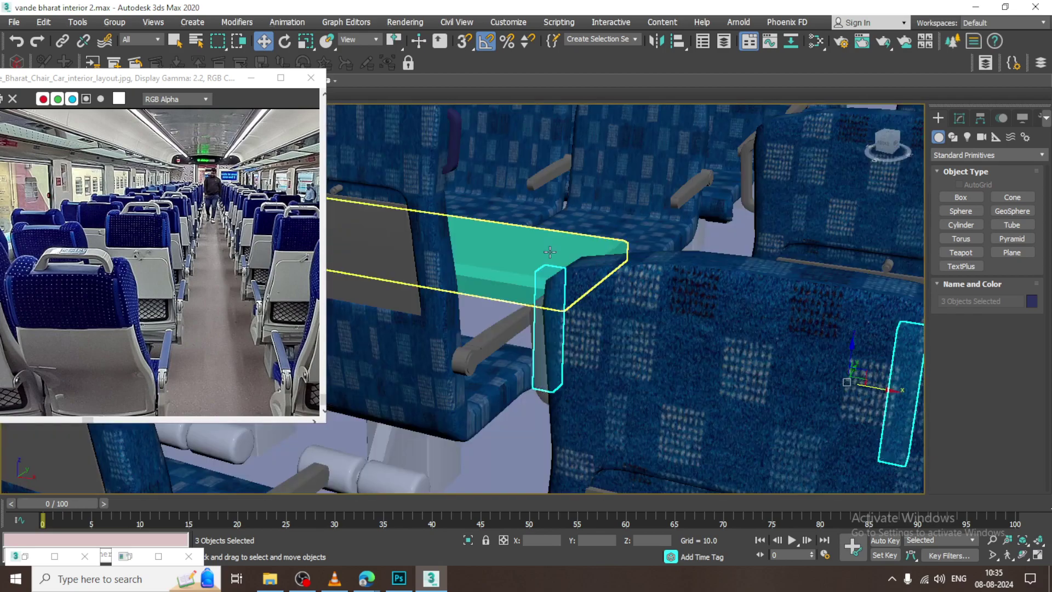
{"action": "left_click", "coordinate": [550, 251]}
{"action": "mouse_move", "coordinate": [488, 228]}
{"action": "middle_mouse_down", "text": "alt"}
{"action": "mouse_move", "coordinate": [740, 306]}
{"action": "mouse_move", "coordinate": [833, 290]}
{"action": "mouse_move", "coordinate": [869, 259]}
{"action": "middle_mouse_up", "text": "alt"}
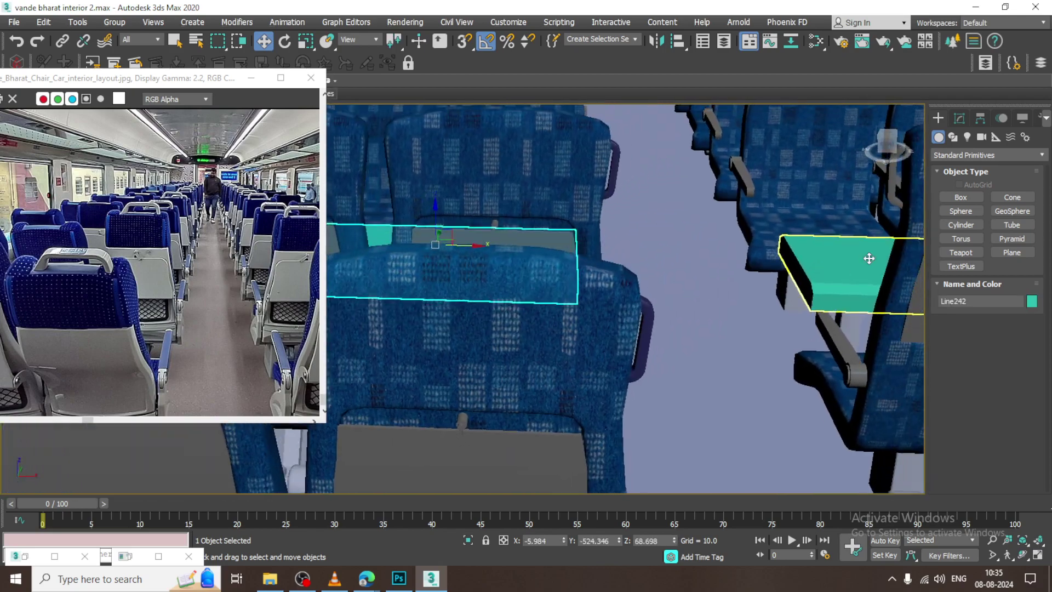
{"action": "left_click", "coordinate": [869, 258], "text": "ctrl"}
Add a new VRayMtl node, Material #99, with a near-white 220 diffuse.
{"action": "key", "text": "m"}
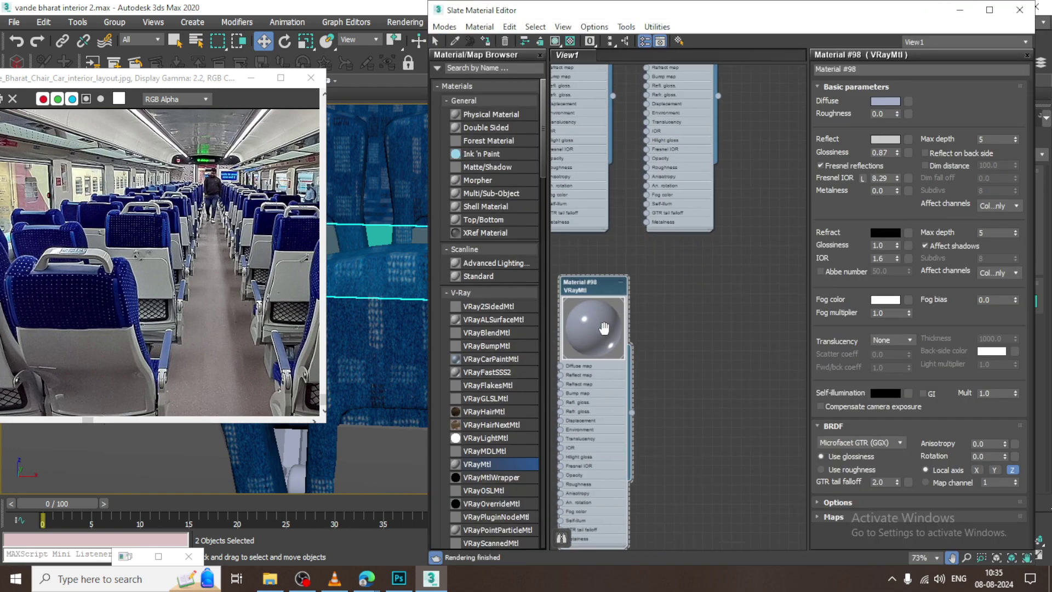
{"action": "middle_click_drag", "start_coordinate": [604, 328], "coordinate": [605, 325]}
{"action": "left_click_drag", "start_coordinate": [724, 308], "coordinate": [719, 281]}
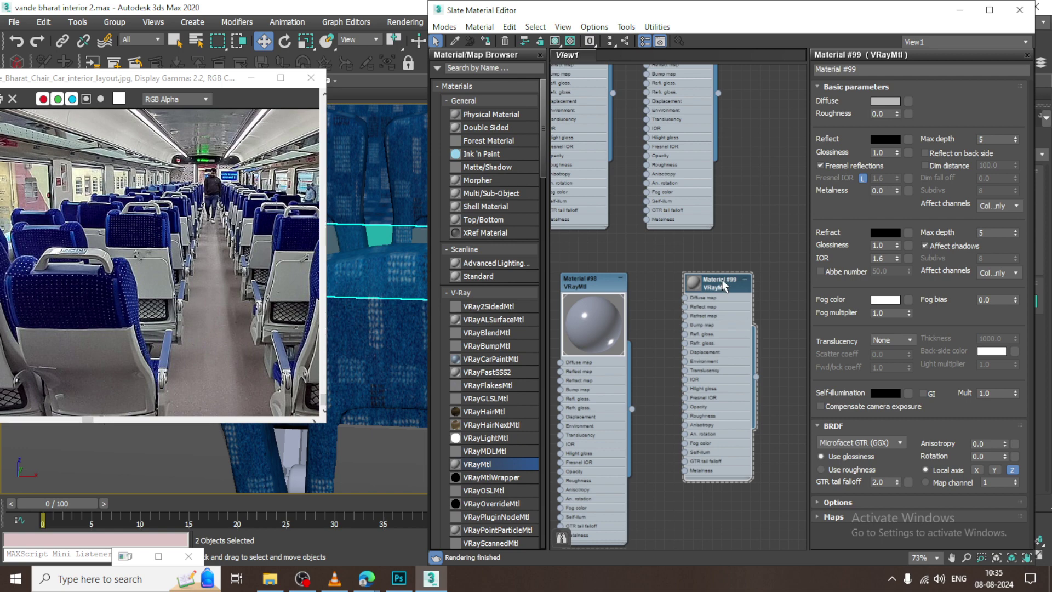
{"action": "left_click", "coordinate": [884, 101]}
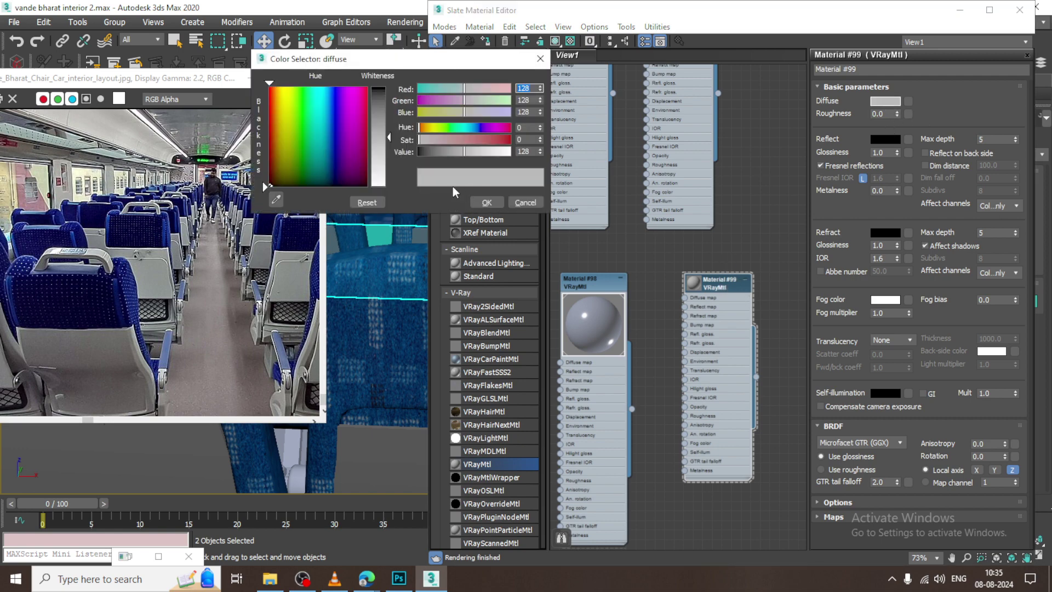
{"action": "left_click_drag", "start_coordinate": [390, 140], "coordinate": [262, 181]}
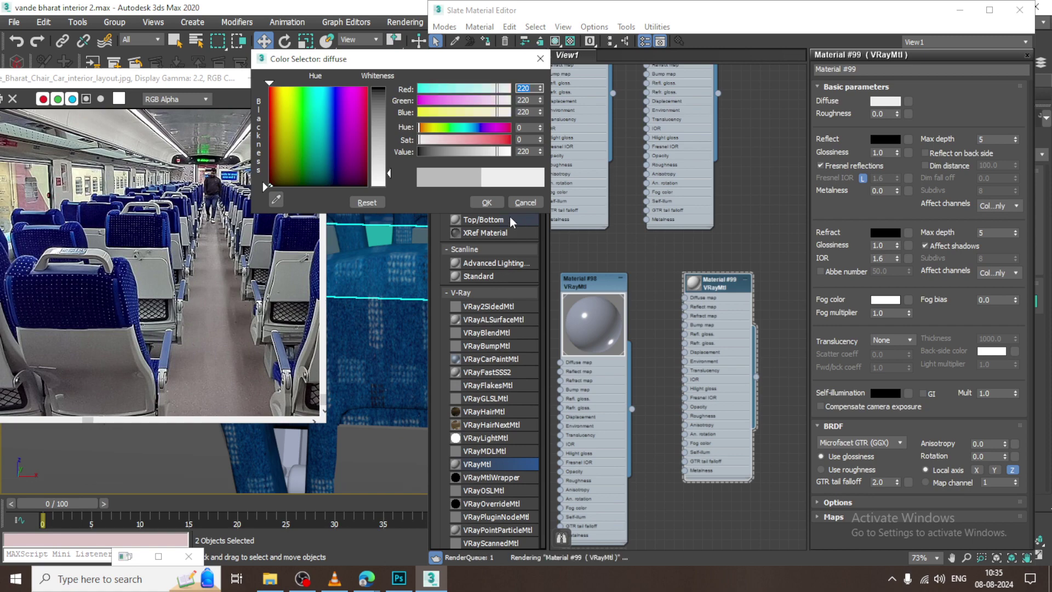
{"action": "left_click", "coordinate": [486, 202]}
Set reflection to grey 114, roughness 0.6 and reflection glossiness 0.95.
{"action": "left_click", "coordinate": [894, 141]}
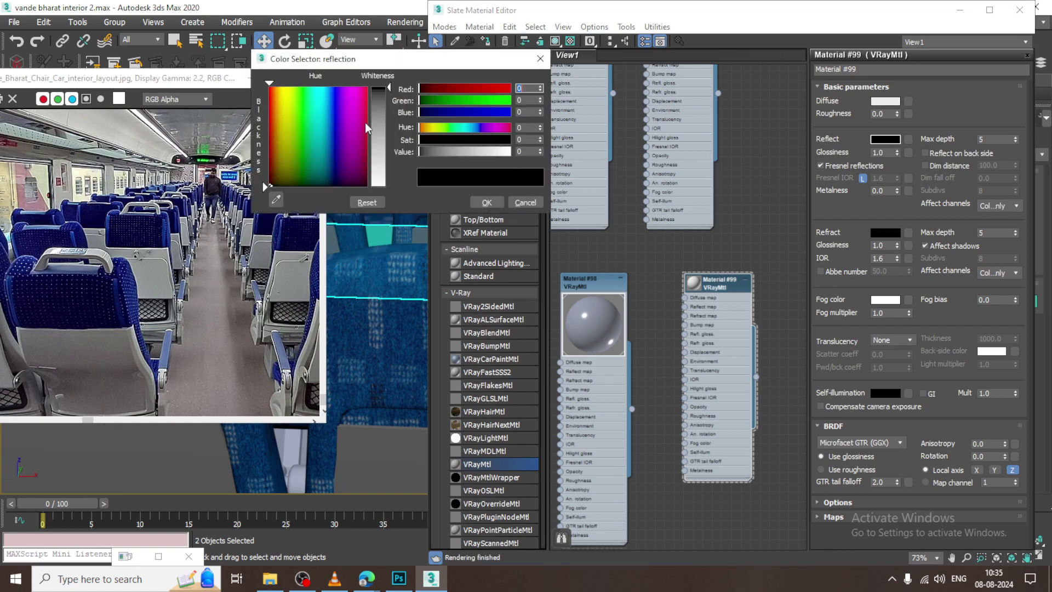
{"action": "left_click_drag", "start_coordinate": [385, 89], "coordinate": [387, 132]}
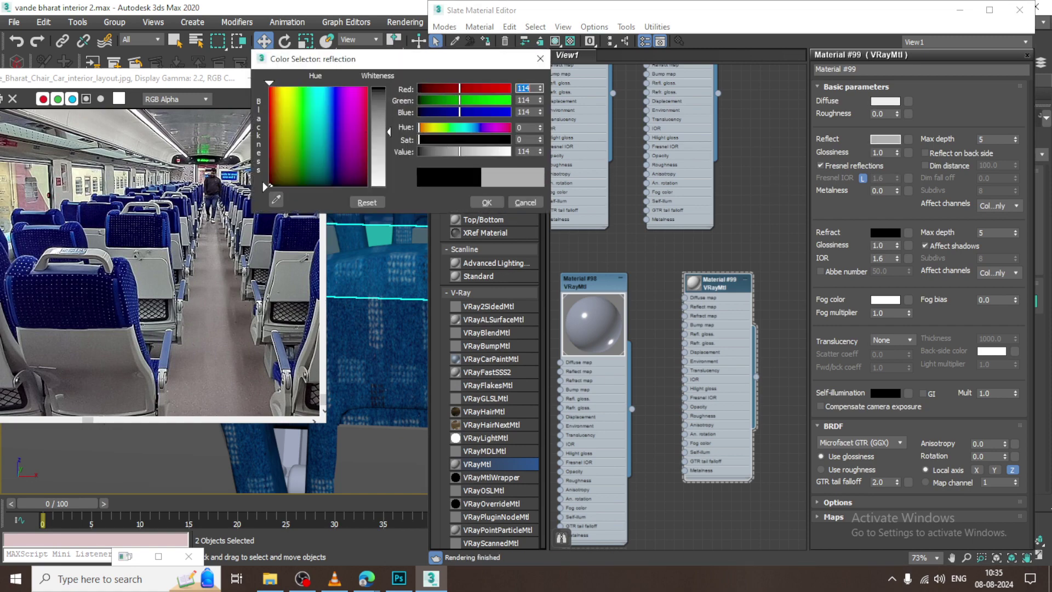
{"action": "left_click", "coordinate": [487, 203]}
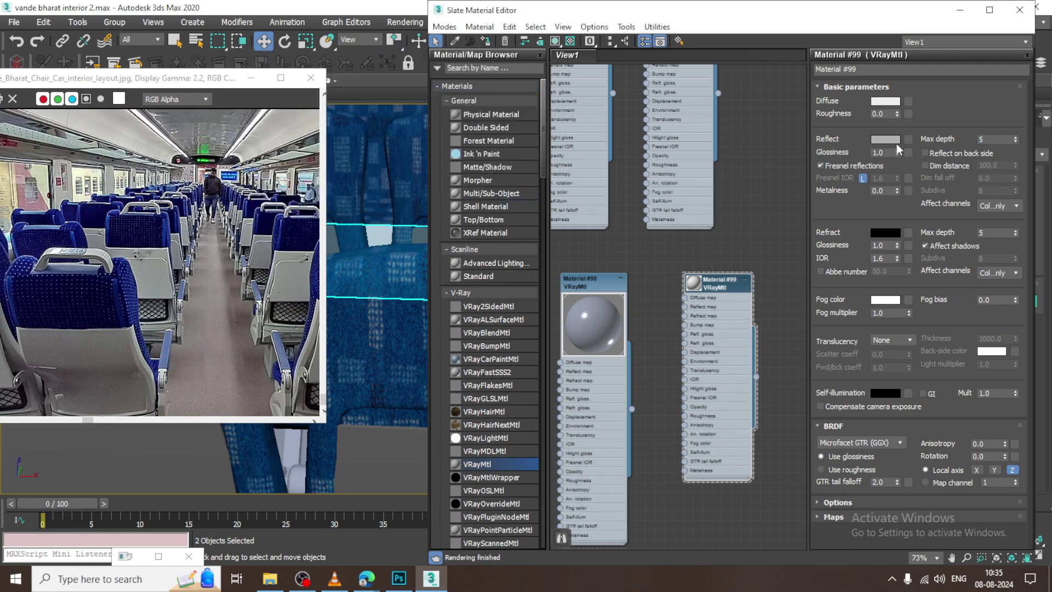
{"action": "left_click", "coordinate": [897, 112]}
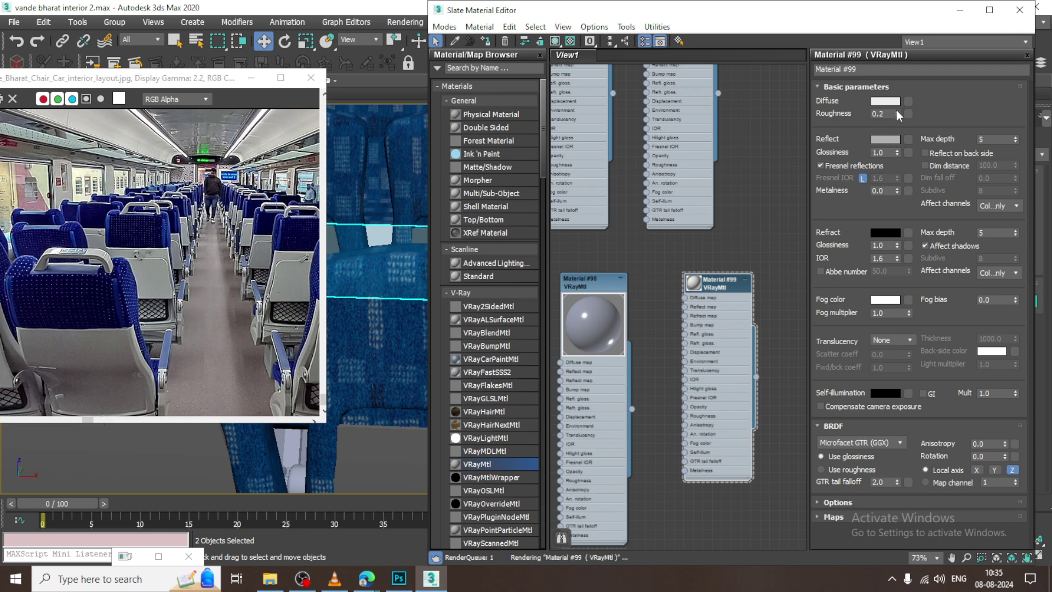
{"action": "left_click", "coordinate": [897, 155]}
{"action": "left_click", "coordinate": [897, 155]}
{"action": "left_click", "coordinate": [896, 156]}
{"action": "left_click", "coordinate": [897, 155]}
{"action": "left_click", "coordinate": [897, 155]}
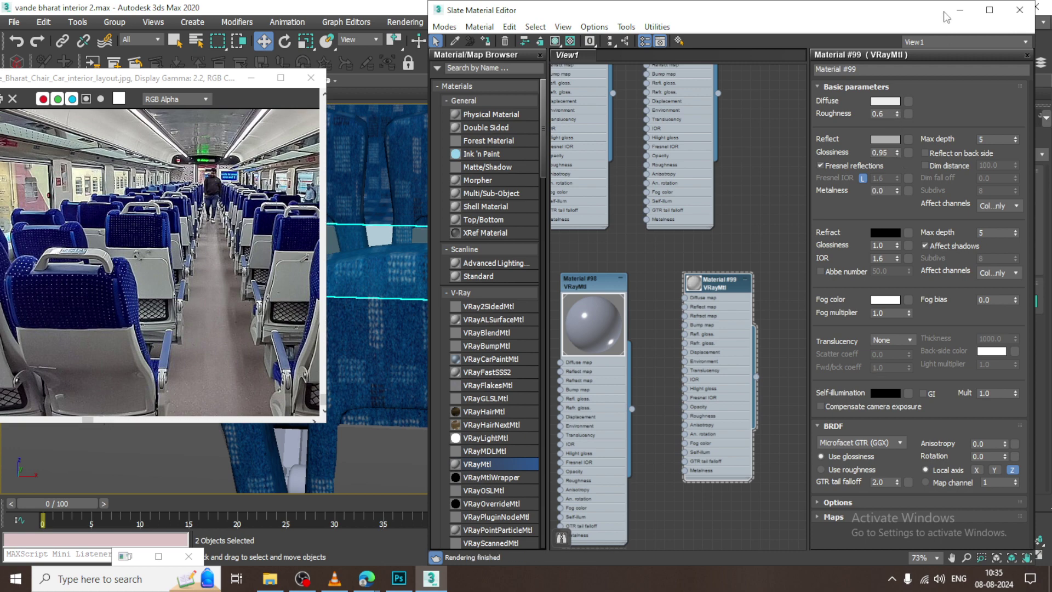
{"action": "left_click", "coordinate": [965, 15]}
Orbit and zoom the Perspective view to look straight down the carriage aisle.
{"action": "scroll", "coordinate": [702, 305], "scroll_direction": "down", "scroll_amount": 5}
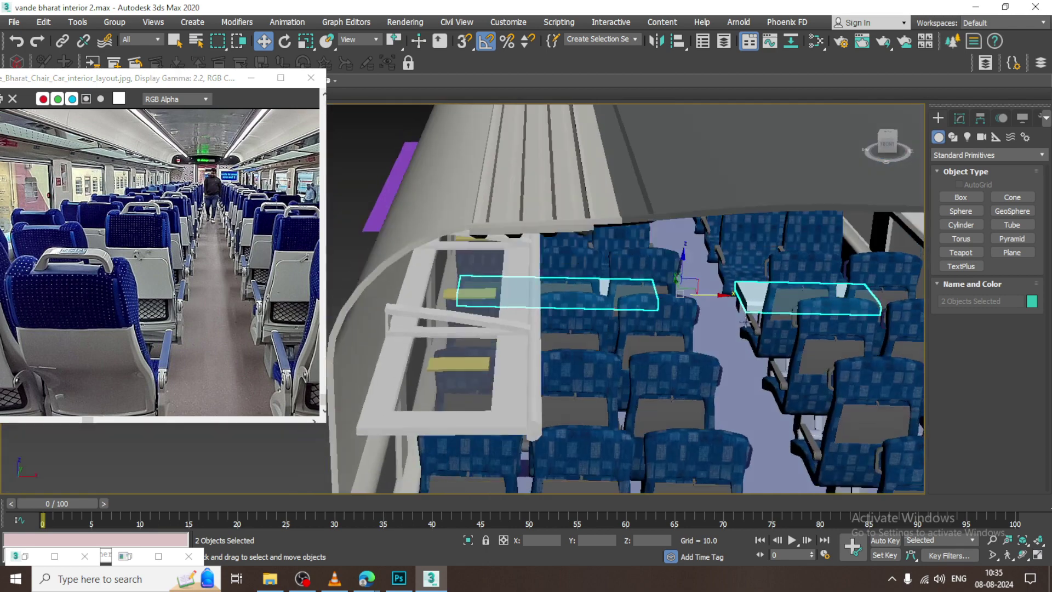
{"action": "scroll", "coordinate": [753, 311], "scroll_direction": "down", "scroll_amount": 3}
{"action": "mouse_move", "coordinate": [753, 311]}
{"action": "middle_mouse_down", "text": "alt"}
{"action": "mouse_move", "coordinate": [677, 312]}
{"action": "mouse_move", "coordinate": [673, 222]}
{"action": "middle_mouse_up", "text": "alt"}
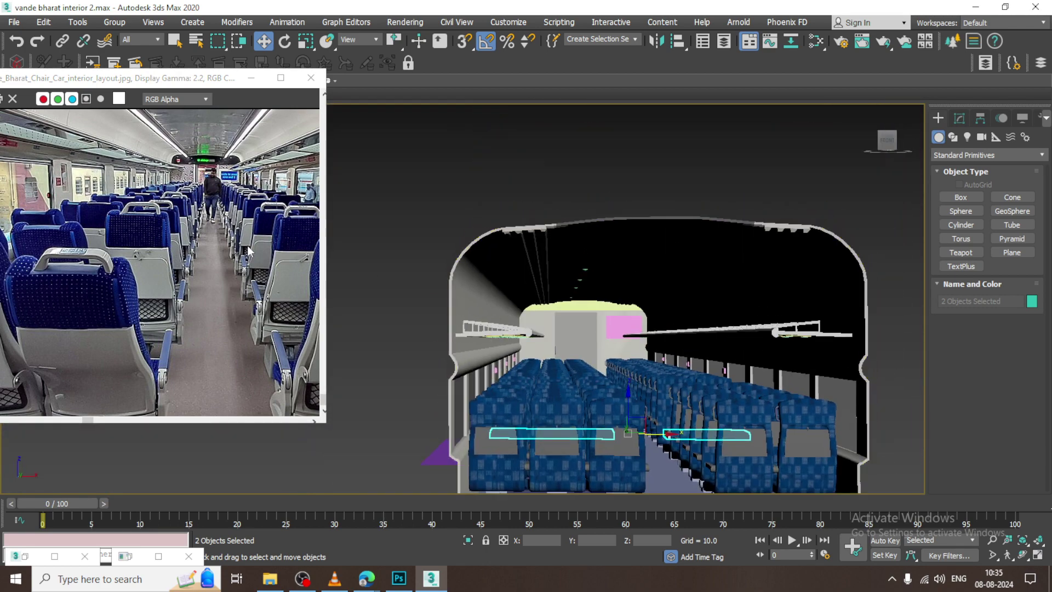
{"action": "scroll", "coordinate": [251, 208], "scroll_direction": "up", "scroll_amount": 1}
{"action": "scroll", "coordinate": [253, 157], "scroll_direction": "up", "scroll_amount": 2}
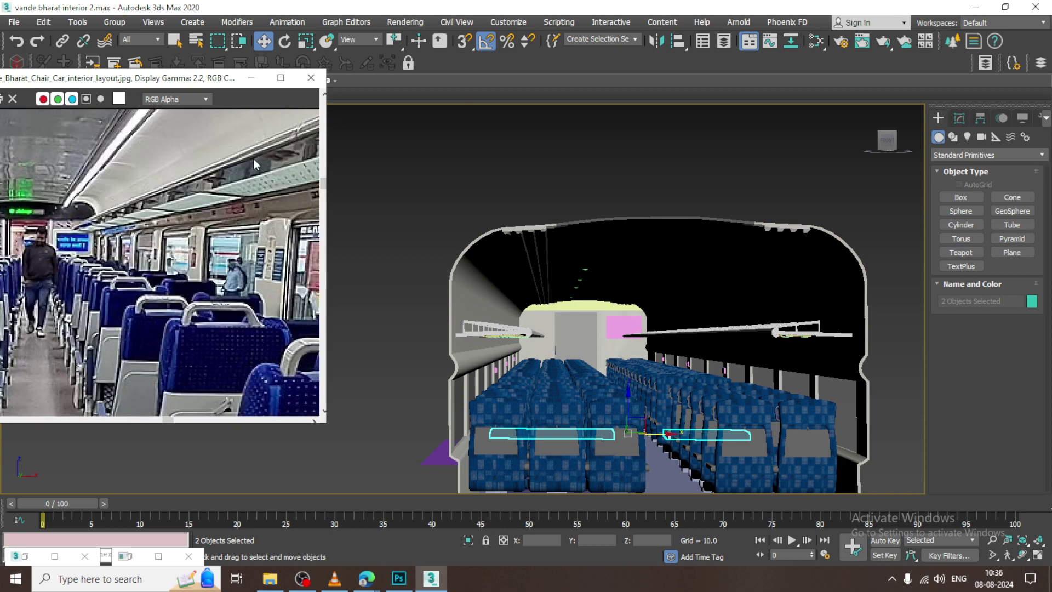
{"action": "middle_click_drag", "start_coordinate": [613, 226], "coordinate": [644, 243]}
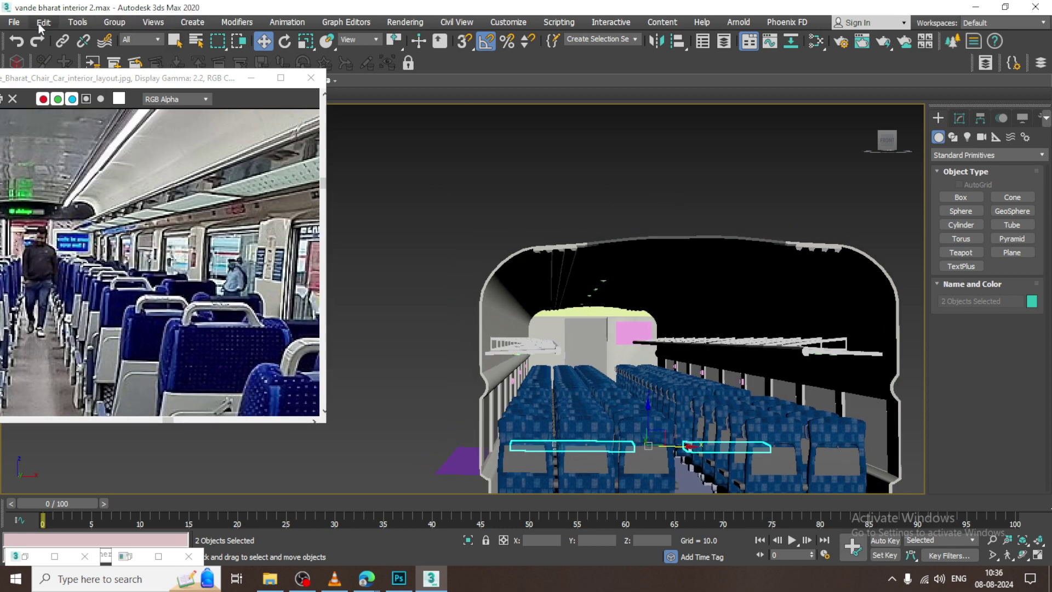
View fdsgh.png for comparison, zoom into it, then minimize the viewer.
{"action": "left_click", "coordinate": [15, 23]}
{"action": "left_click", "coordinate": [73, 108]}
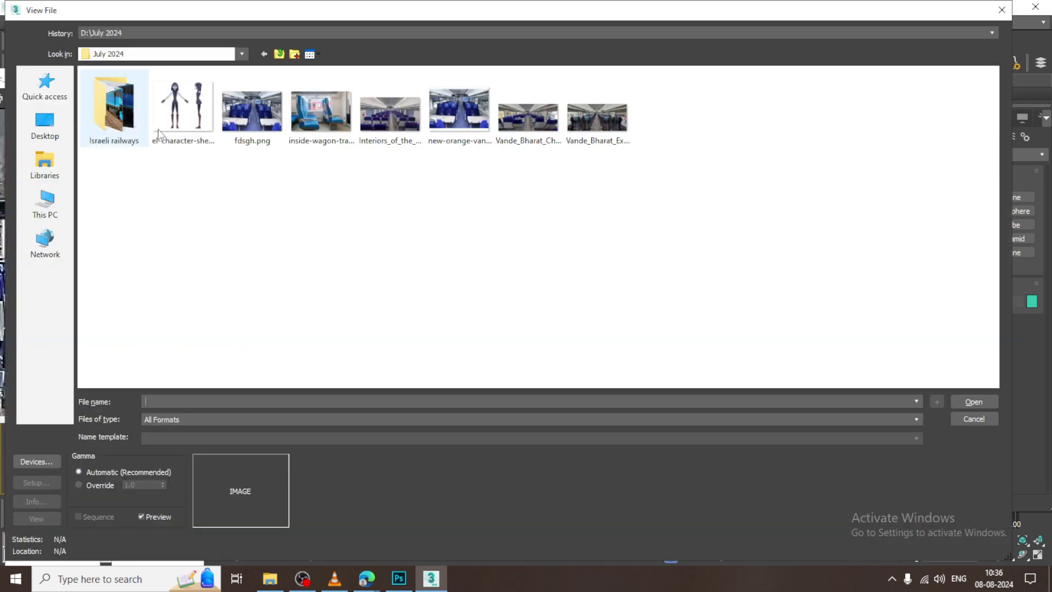
{"action": "double_click", "coordinate": [253, 109]}
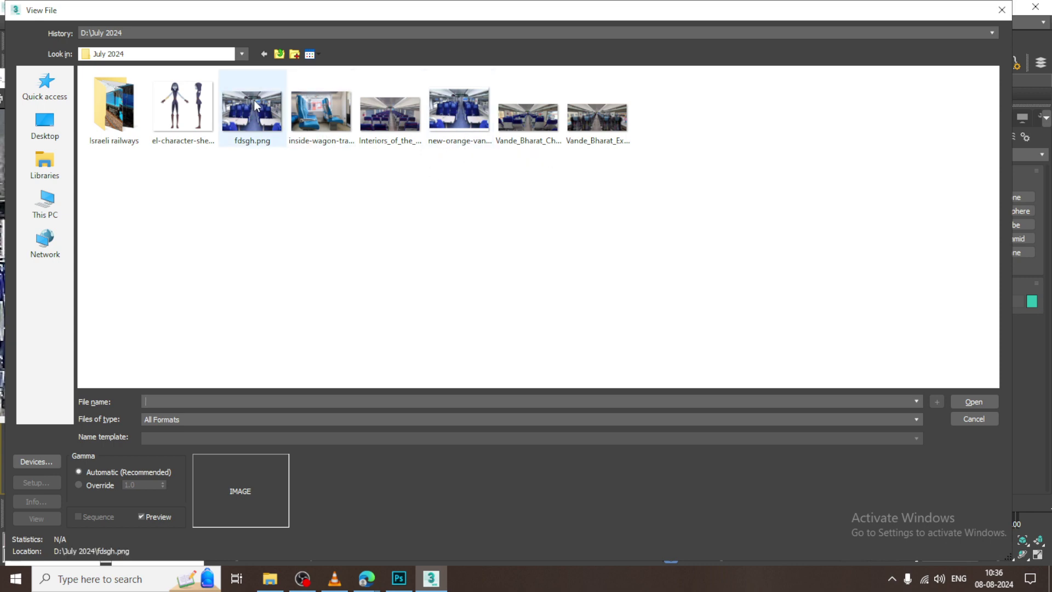
{"action": "scroll", "coordinate": [656, 239], "scroll_direction": "up", "scroll_amount": 1}
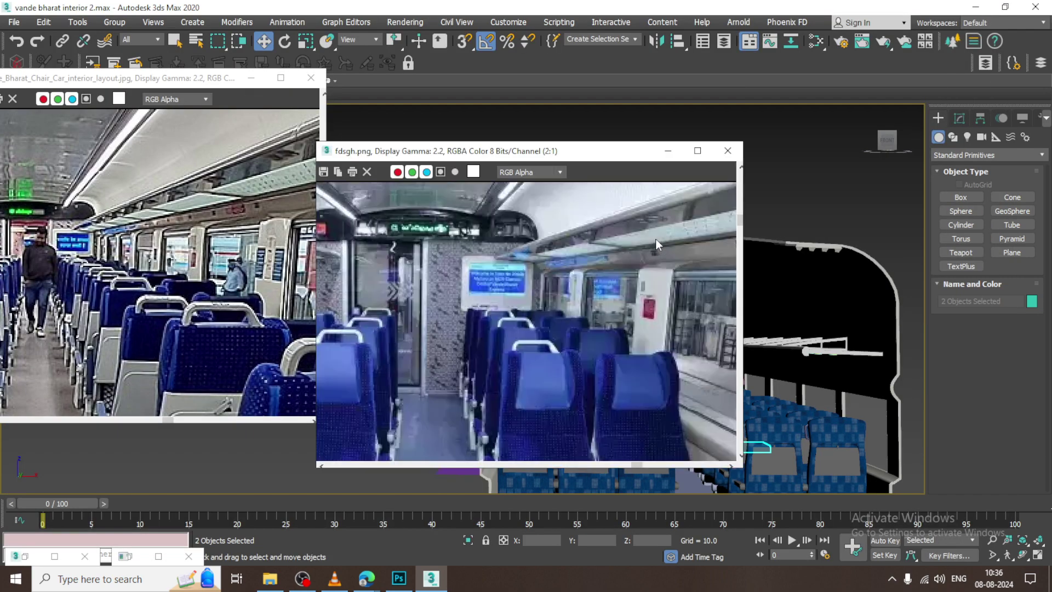
{"action": "left_click", "coordinate": [674, 156]}
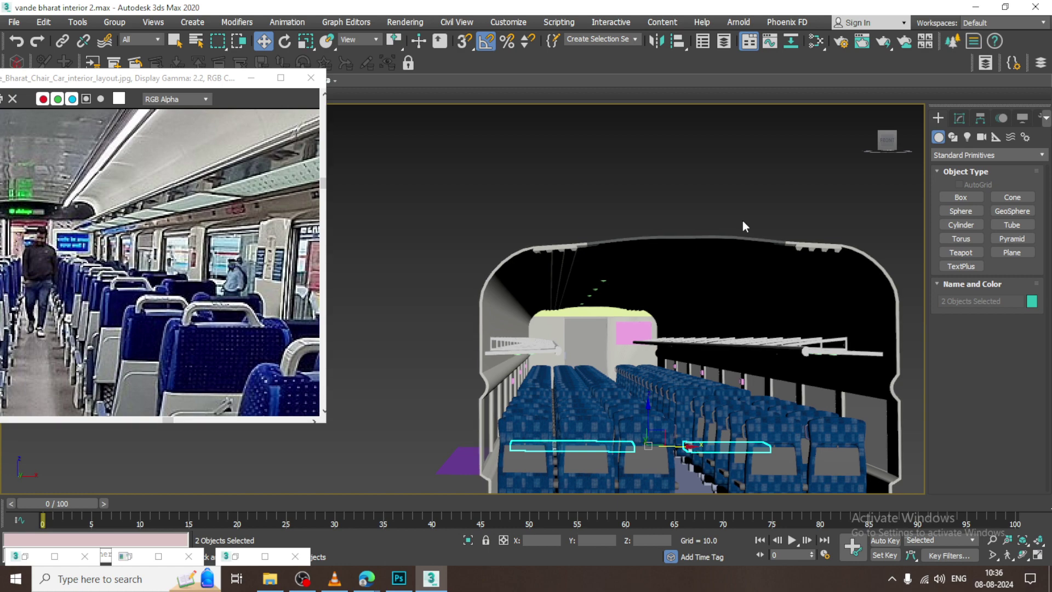
{"action": "key", "text": "alt+w"}
{"action": "key", "text": "alt+w"}
Window-select the light strips under the upper luggage rack, deselecting the handle and window box.
{"action": "scroll", "coordinate": [757, 179], "scroll_direction": "up", "scroll_amount": 3}
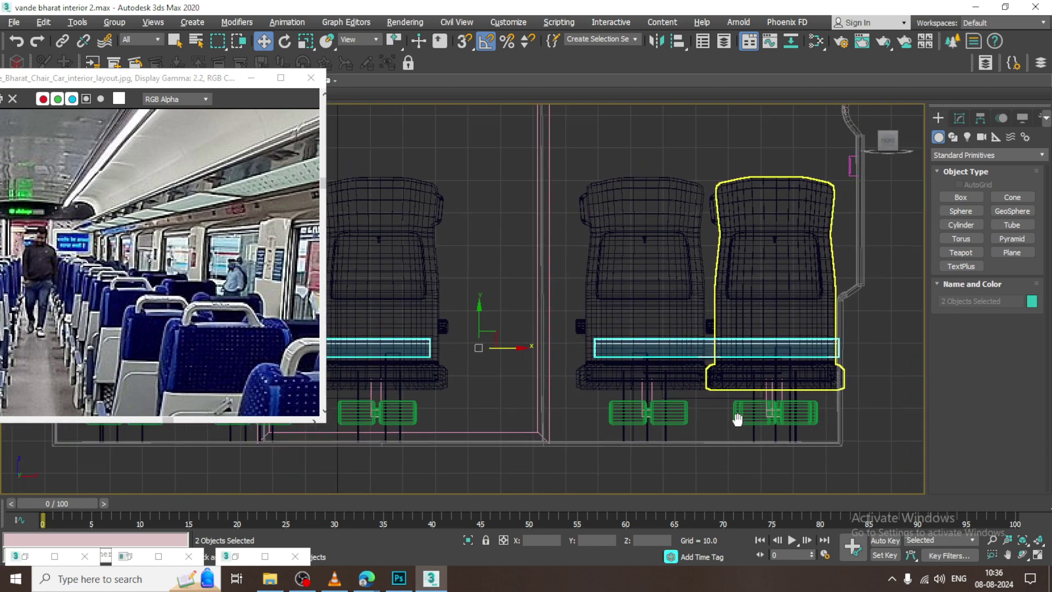
{"action": "middle_click_drag", "start_coordinate": [700, 188], "coordinate": [651, 330]}
{"action": "left_click_drag", "start_coordinate": [651, 329], "coordinate": [772, 238]}
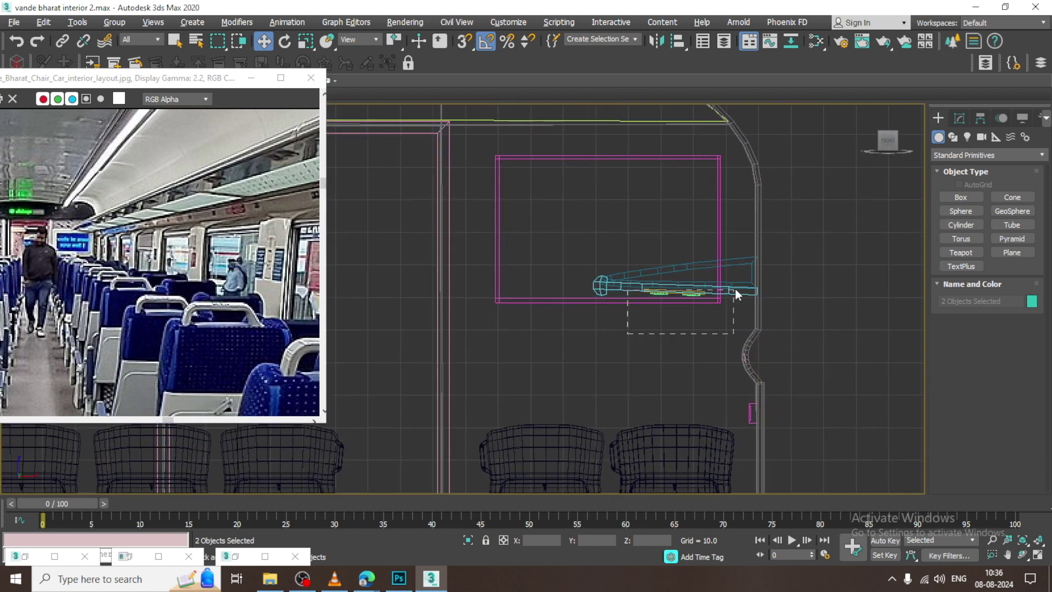
{"action": "left_click_drag", "start_coordinate": [801, 349], "coordinate": [800, 346], "text": "alt"}
{"action": "scroll", "coordinate": [745, 291], "scroll_direction": "up", "scroll_amount": 3}
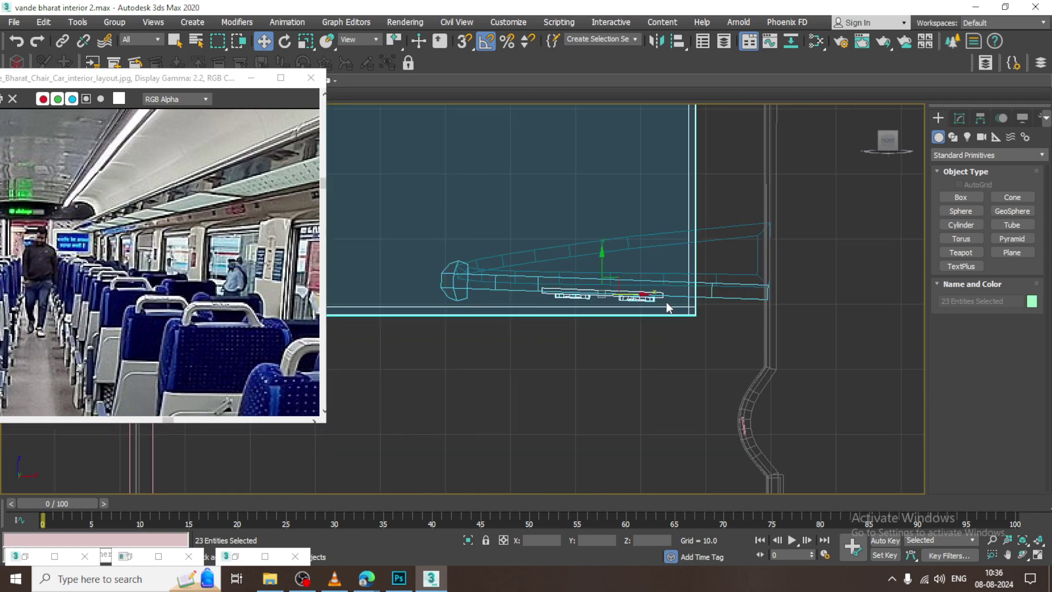
{"action": "left_click_drag", "start_coordinate": [470, 398], "coordinate": [390, 150], "text": "alt"}
Add the light strips under the other luggage rack, 44 groups in total.
{"action": "scroll", "coordinate": [390, 150], "scroll_direction": "down", "scroll_amount": 3}
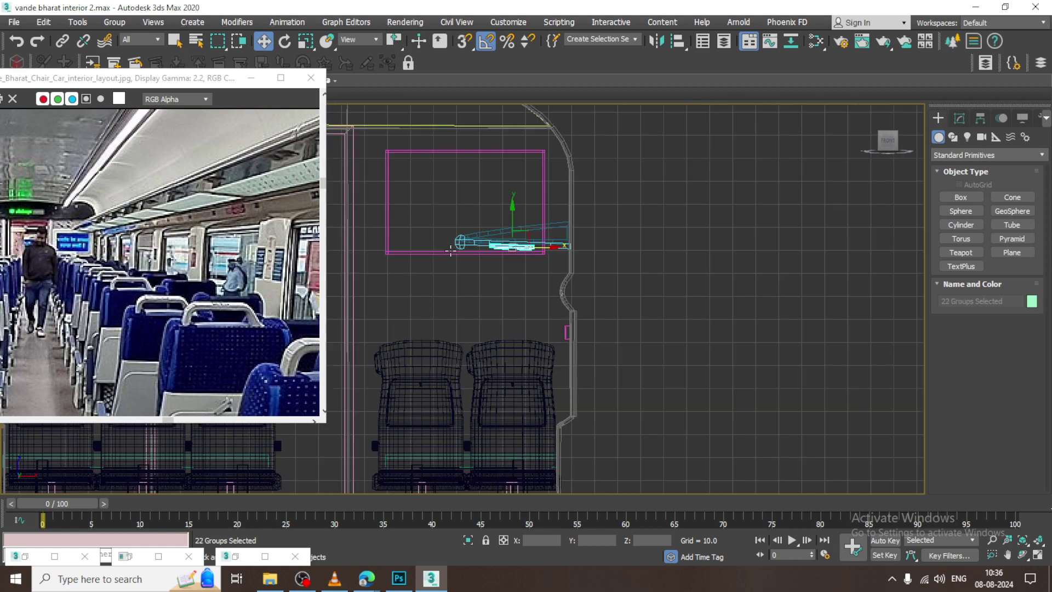
{"action": "mouse_move", "coordinate": [390, 150]}
{"action": "middle_mouse_down"}
{"action": "mouse_move", "coordinate": [652, 280]}
{"action": "mouse_move", "coordinate": [786, 290]}
{"action": "middle_mouse_up"}
{"action": "scroll", "coordinate": [601, 292], "scroll_direction": "up", "scroll_amount": 3}
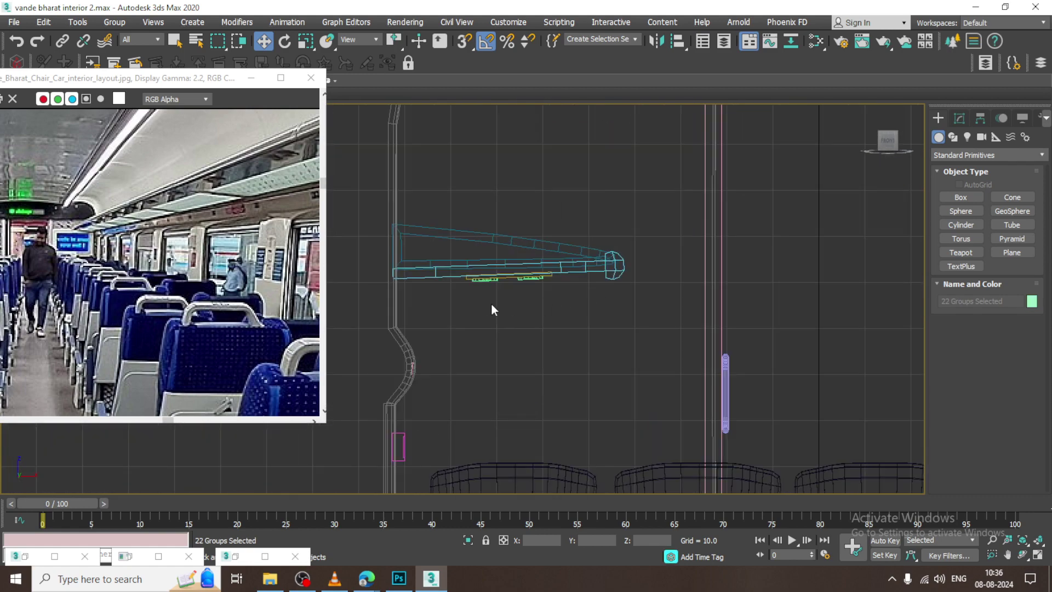
{"action": "left_click_drag", "start_coordinate": [562, 246], "coordinate": [603, 310], "text": "ctrl"}
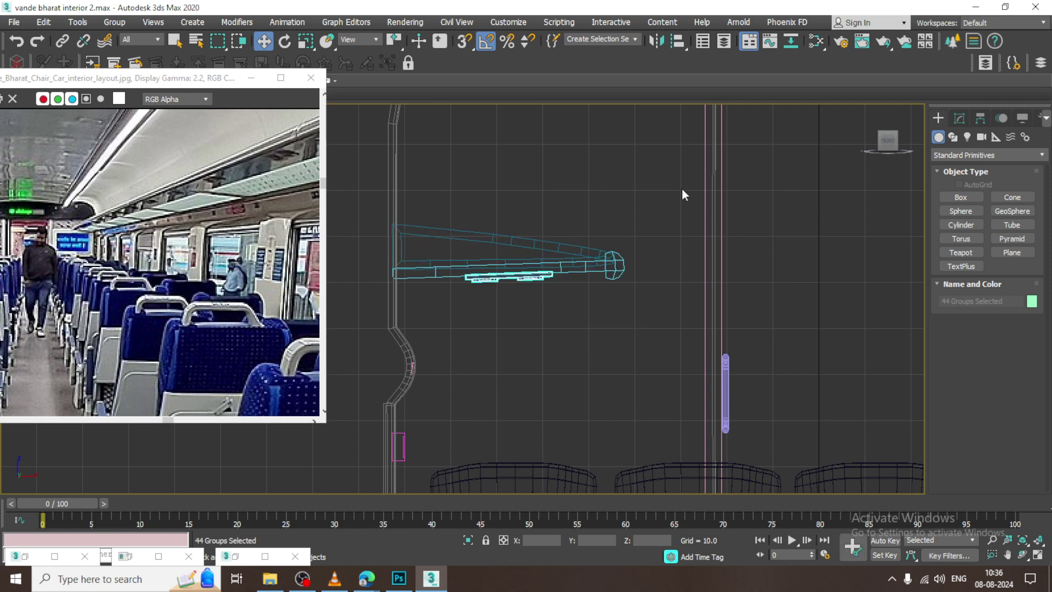
Maximize and zoom the Perspective view, then open the Slate Material Editor.
{"action": "key", "text": "alt+w"}
{"action": "scroll", "coordinate": [618, 380], "scroll_direction": "up", "scroll_amount": 2}
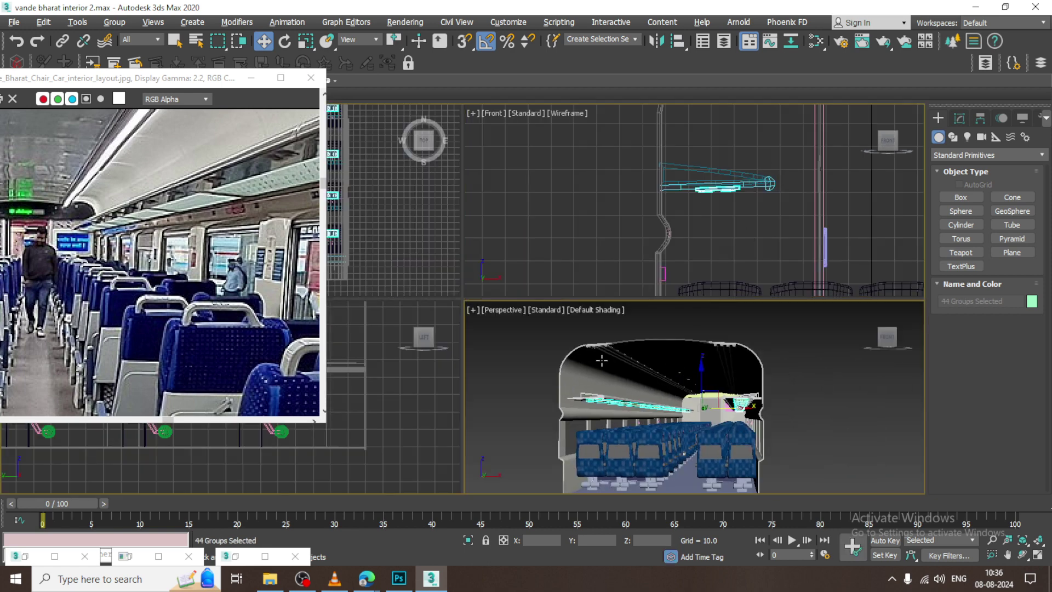
{"action": "key", "text": "alt+w"}
{"action": "scroll", "coordinate": [674, 391], "scroll_direction": "up", "scroll_amount": 1}
{"action": "scroll", "coordinate": [711, 382], "scroll_direction": "up", "scroll_amount": 1}
{"action": "scroll", "coordinate": [630, 380], "scroll_direction": "up", "scroll_amount": 2}
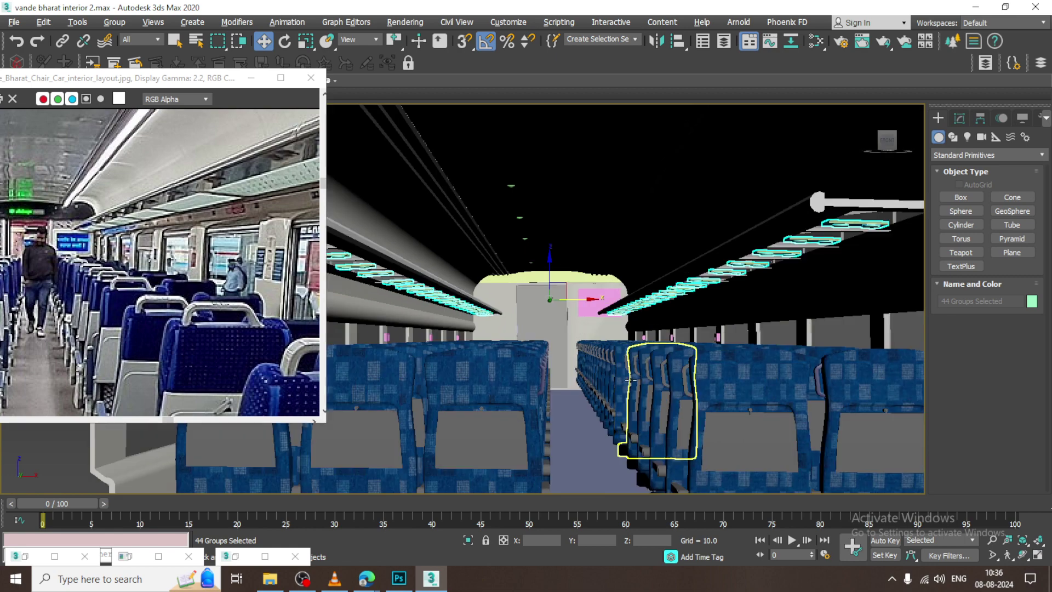
{"action": "key", "text": "m"}
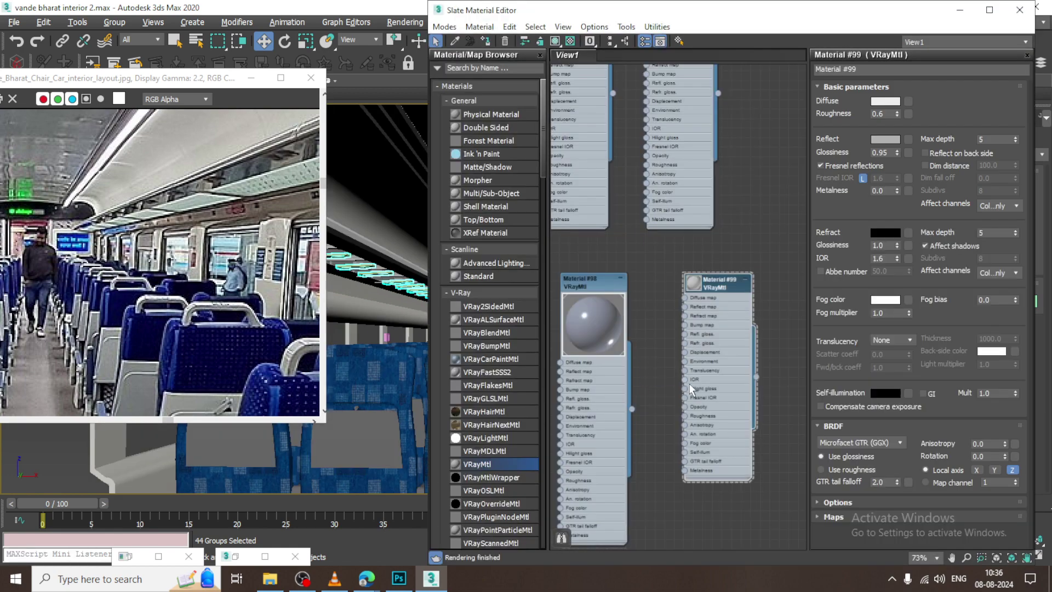
Add a new VRayMtl, Material #100, and show it with a large preview.
{"action": "left_click_drag", "start_coordinate": [596, 415], "coordinate": [608, 370]}
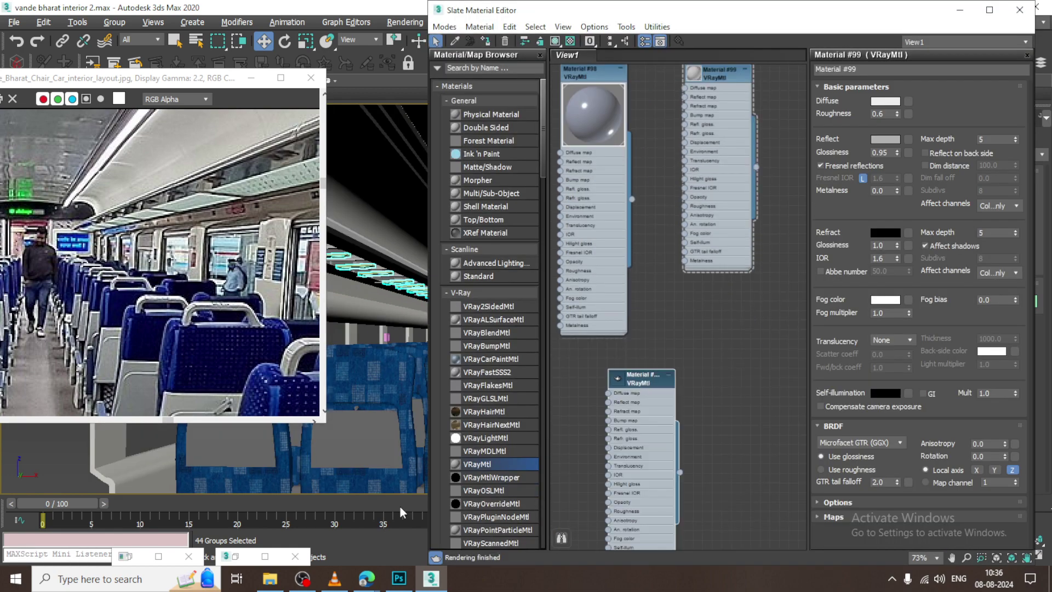
{"action": "left_click", "coordinate": [310, 584]}
{"action": "left_click", "coordinate": [310, 584]}
{"action": "double_click", "coordinate": [623, 378]}
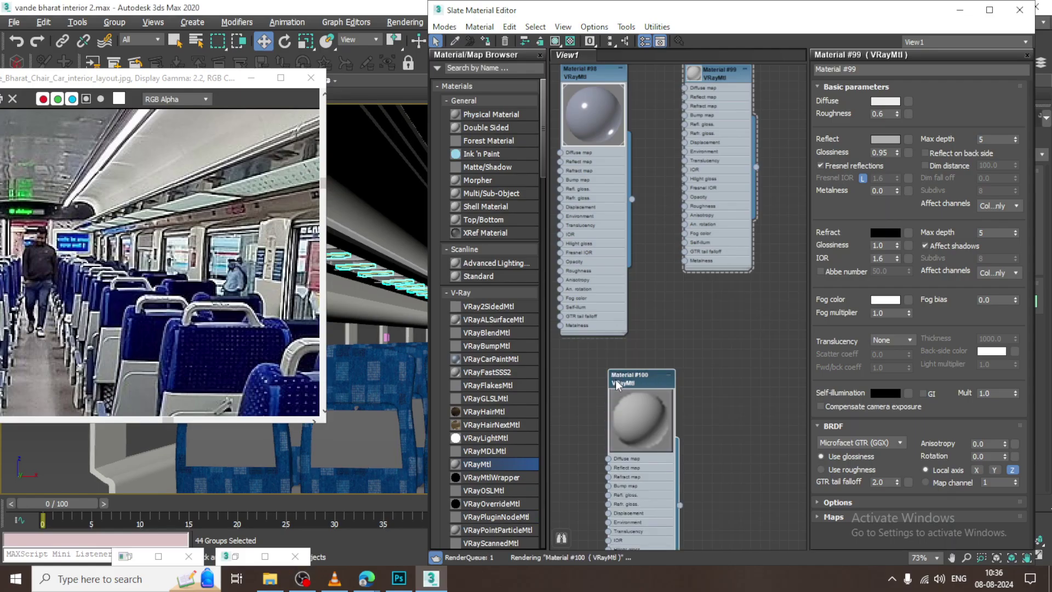
Lighten Material #100's diffuse colour to light grey.
{"action": "left_click", "coordinate": [886, 102]}
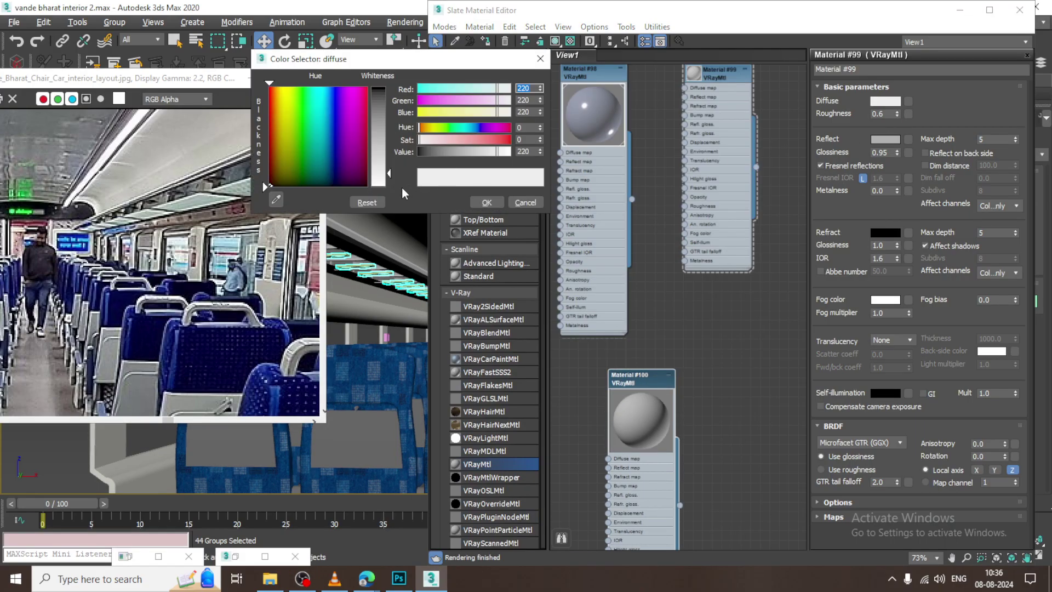
{"action": "left_click", "coordinate": [533, 203]}
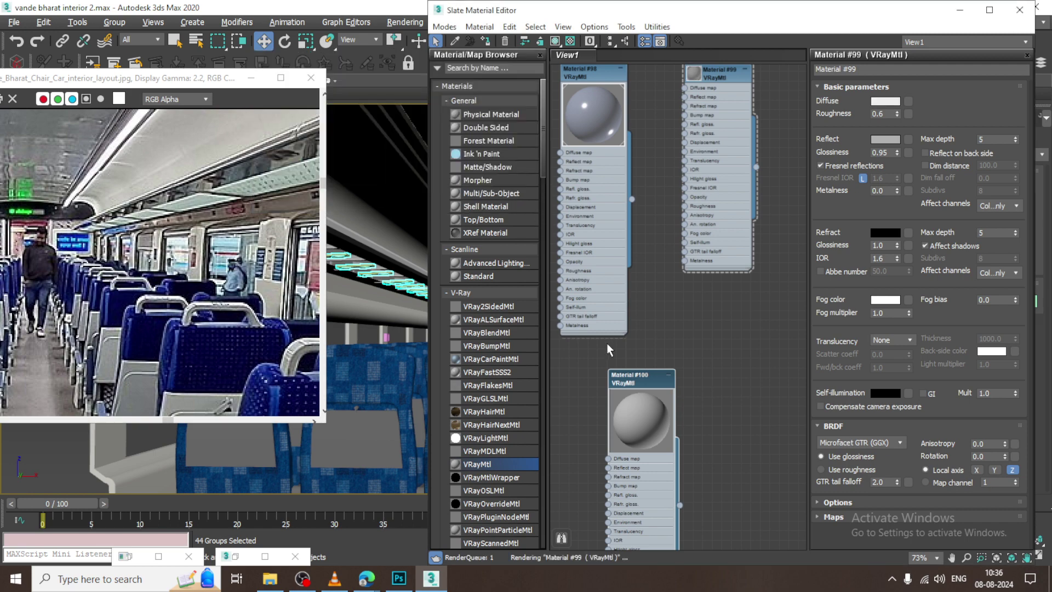
{"action": "double_click", "coordinate": [633, 383]}
{"action": "left_click", "coordinate": [883, 102]}
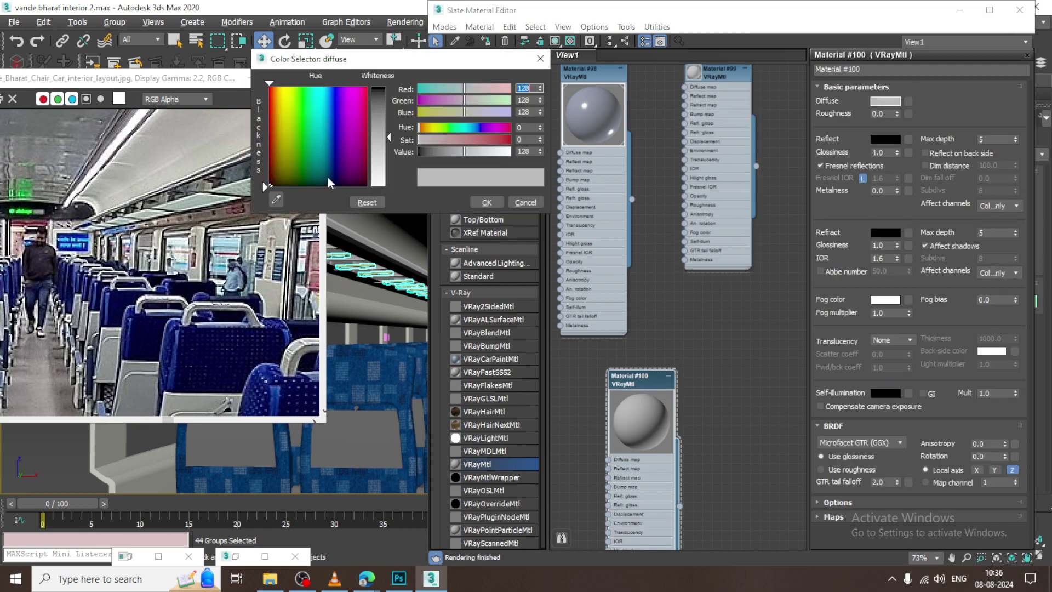
{"action": "left_click_drag", "start_coordinate": [389, 141], "coordinate": [390, 118]}
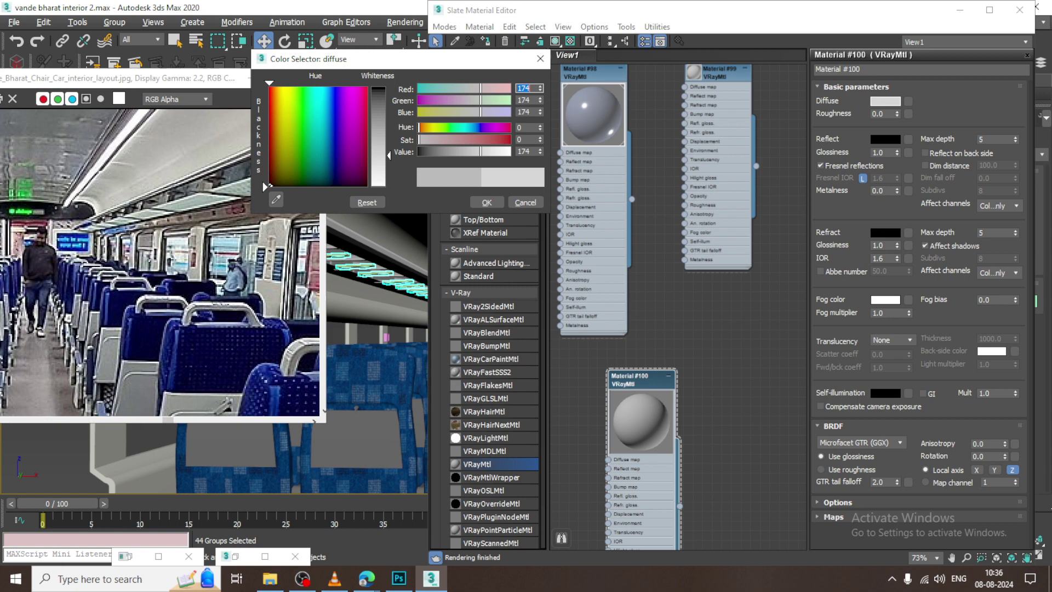
{"action": "left_click", "coordinate": [487, 202]}
Set the reflection to mid grey 131, glossiness 0.8 and Fresnel IOR 10.98.
{"action": "left_click", "coordinate": [899, 140]}
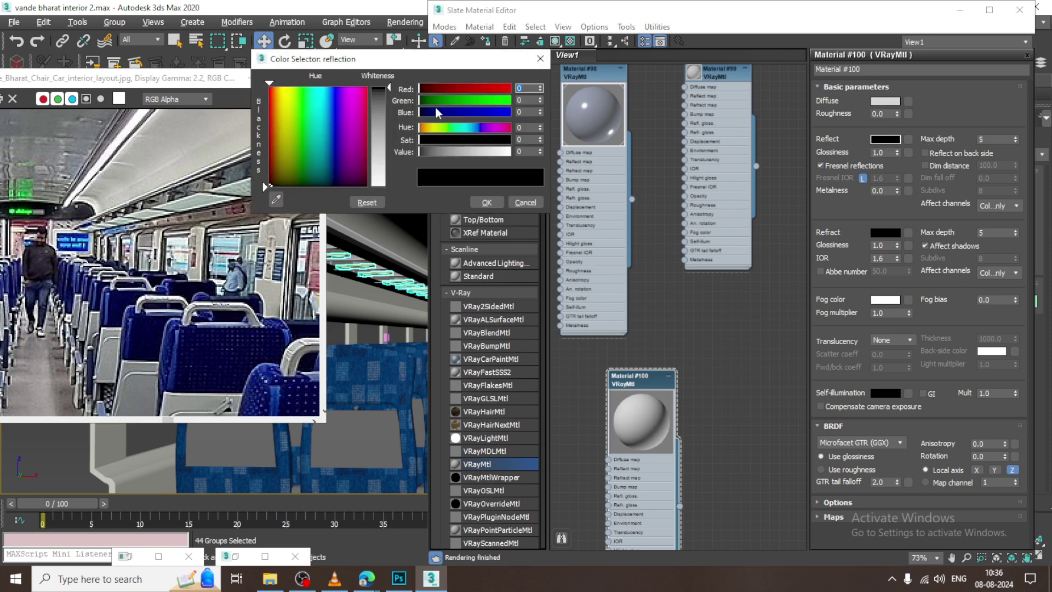
{"action": "left_click_drag", "start_coordinate": [390, 92], "coordinate": [390, 139]}
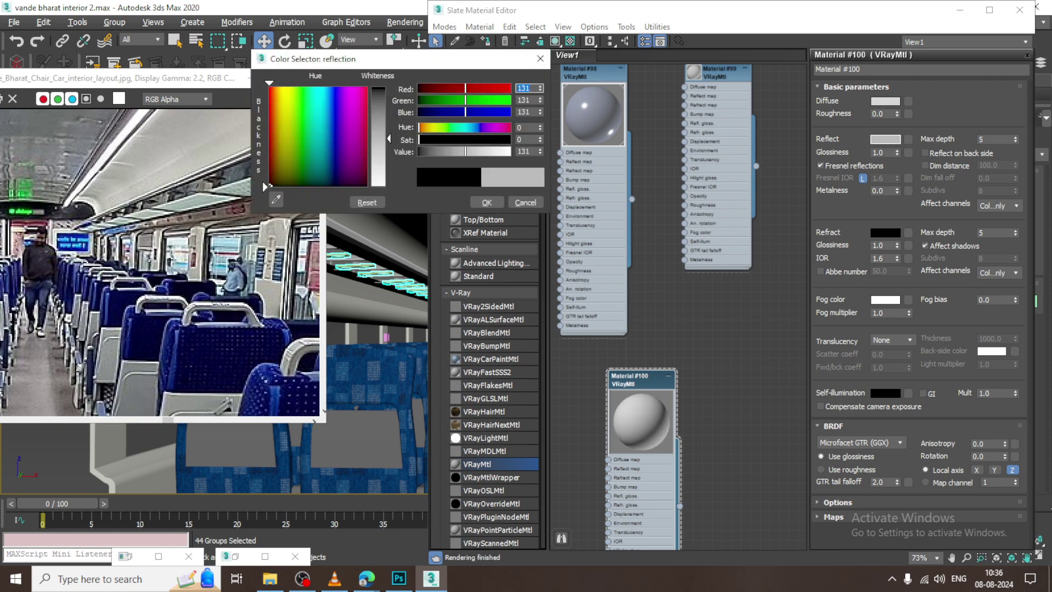
{"action": "left_click", "coordinate": [486, 202]}
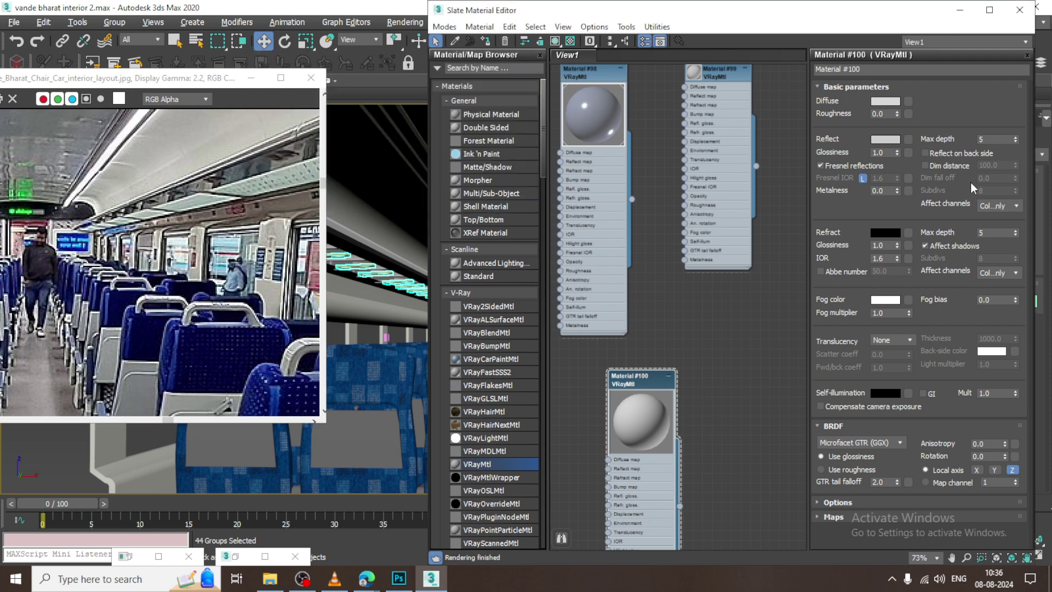
{"action": "left_click_drag", "start_coordinate": [896, 154], "coordinate": [899, 168]}
{"action": "left_click", "coordinate": [864, 177]}
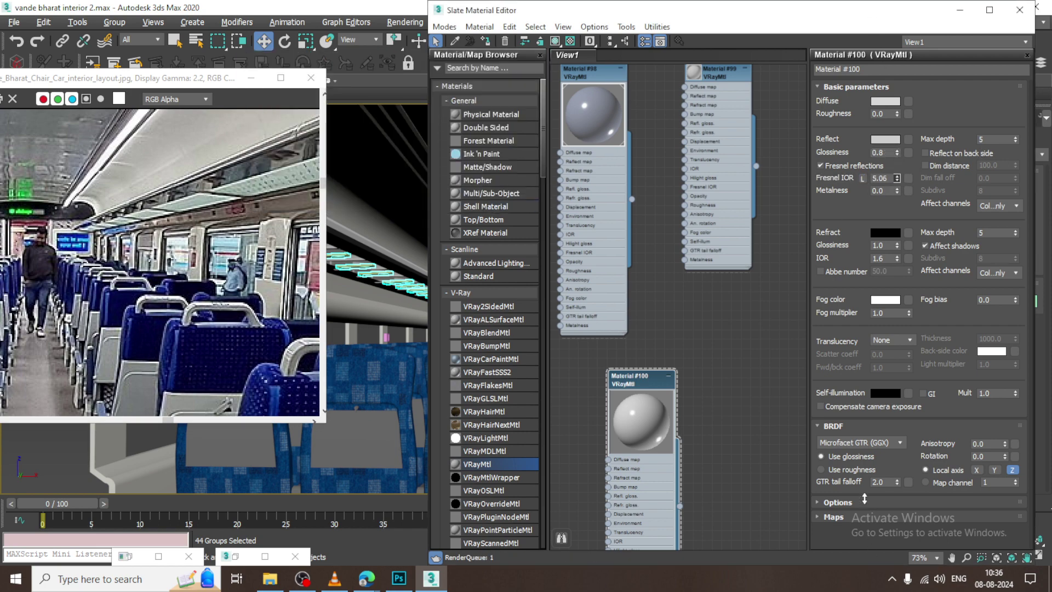
{"action": "left_click_drag", "start_coordinate": [856, 165], "coordinate": [831, 114]}
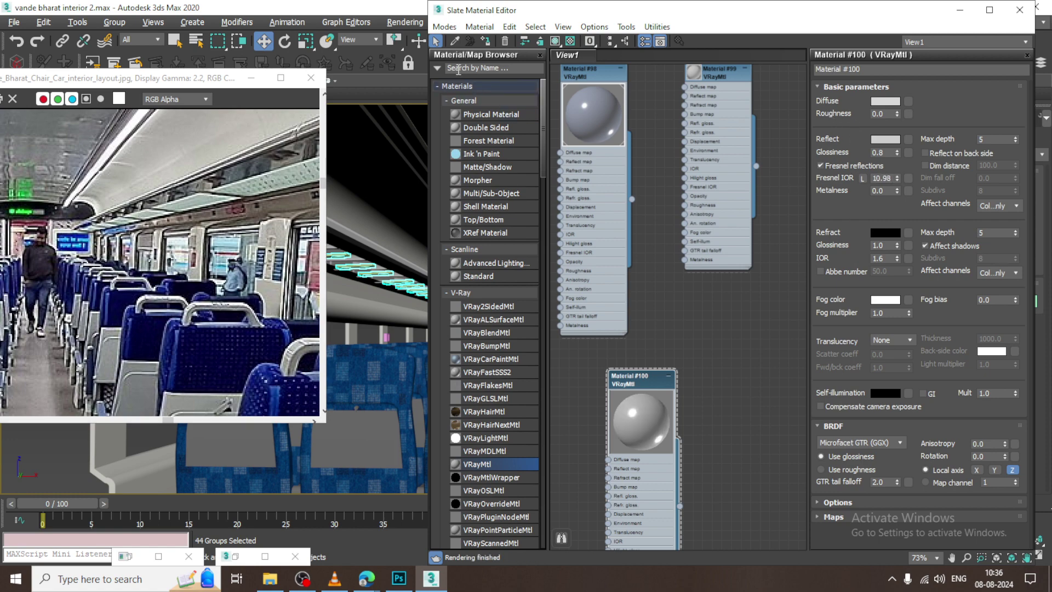
Hide the material editor and frame the front-row seat backs closely in Perspective.
{"action": "left_click", "coordinate": [958, 11]}
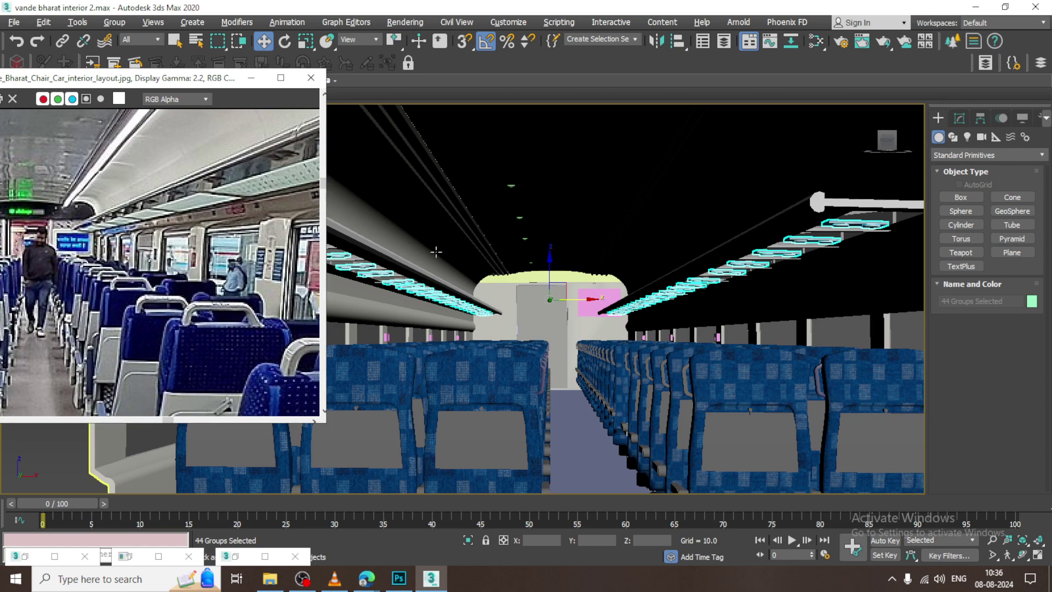
{"action": "scroll", "coordinate": [613, 189], "scroll_direction": "down", "scroll_amount": 5}
{"action": "middle_click_drag", "start_coordinate": [613, 189], "coordinate": [618, 244]}
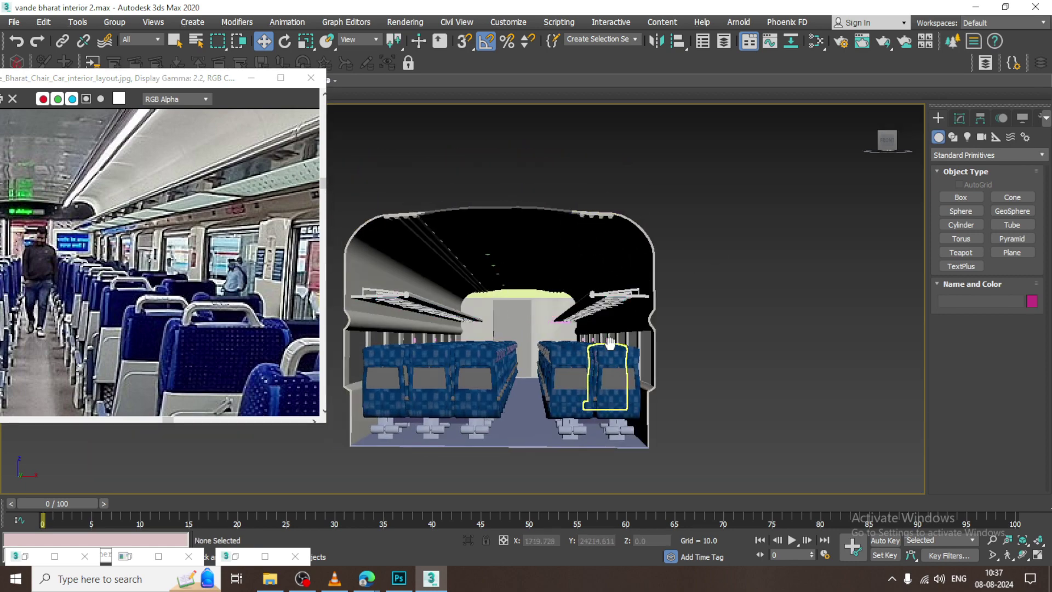
{"action": "scroll", "coordinate": [586, 375], "scroll_direction": "up", "scroll_amount": 3}
{"action": "middle_click_drag", "start_coordinate": [610, 374], "coordinate": [622, 373]}
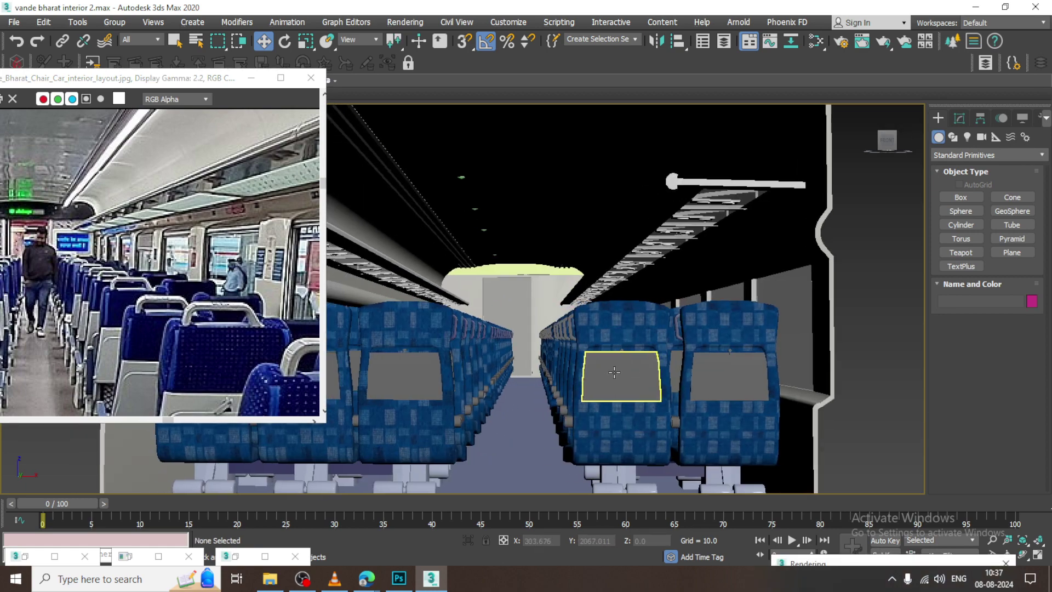
{"action": "key", "text": "shift+q"}
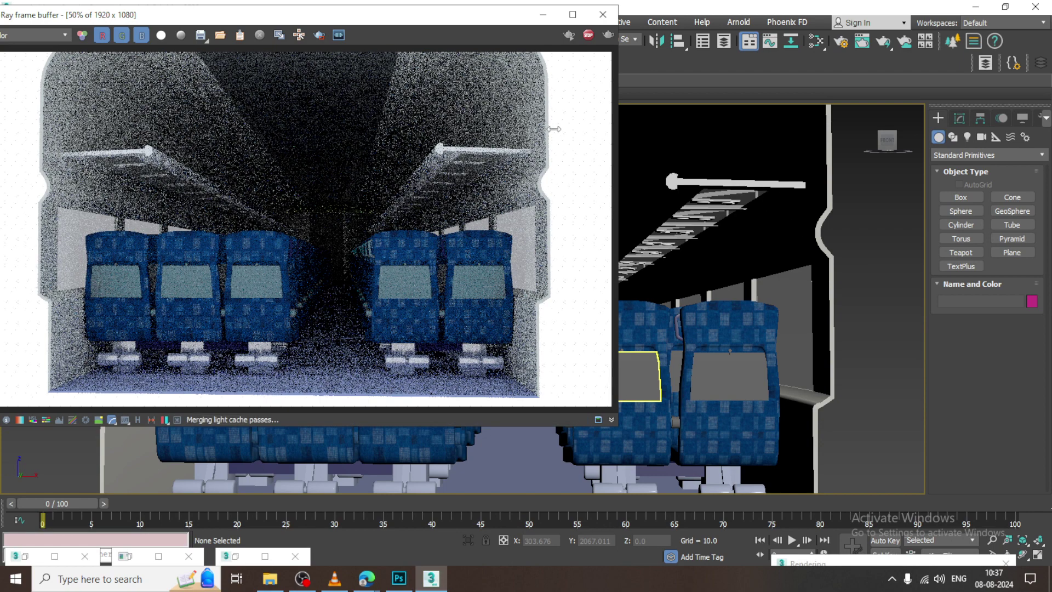
{"action": "left_click", "coordinate": [604, 15]}
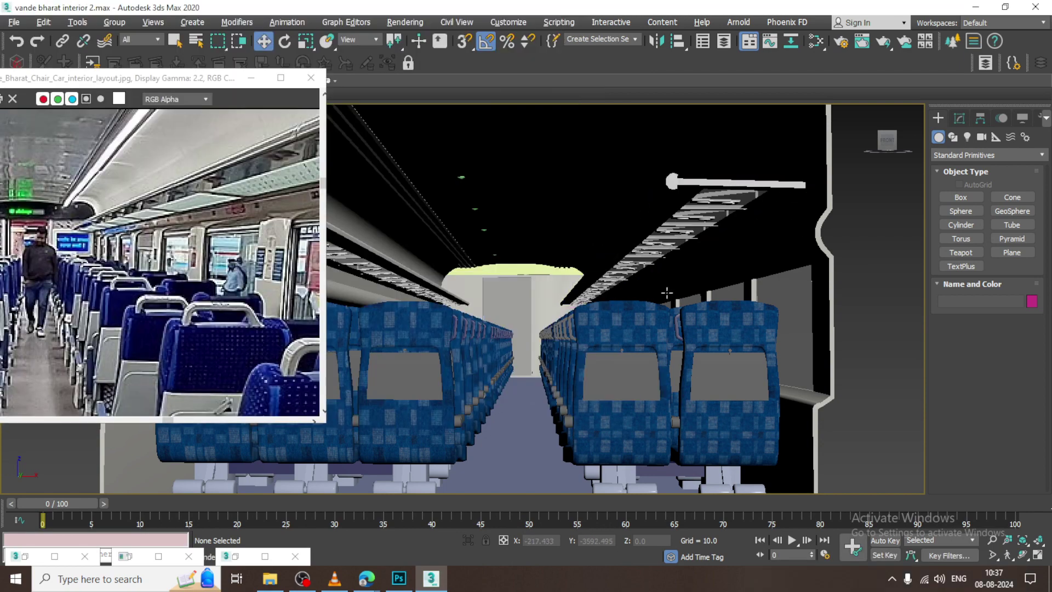
Orbit along the aisle to see the ceiling and luggage racks.
{"action": "middle_click_drag", "start_coordinate": [658, 290], "coordinate": [674, 285], "text": "alt"}
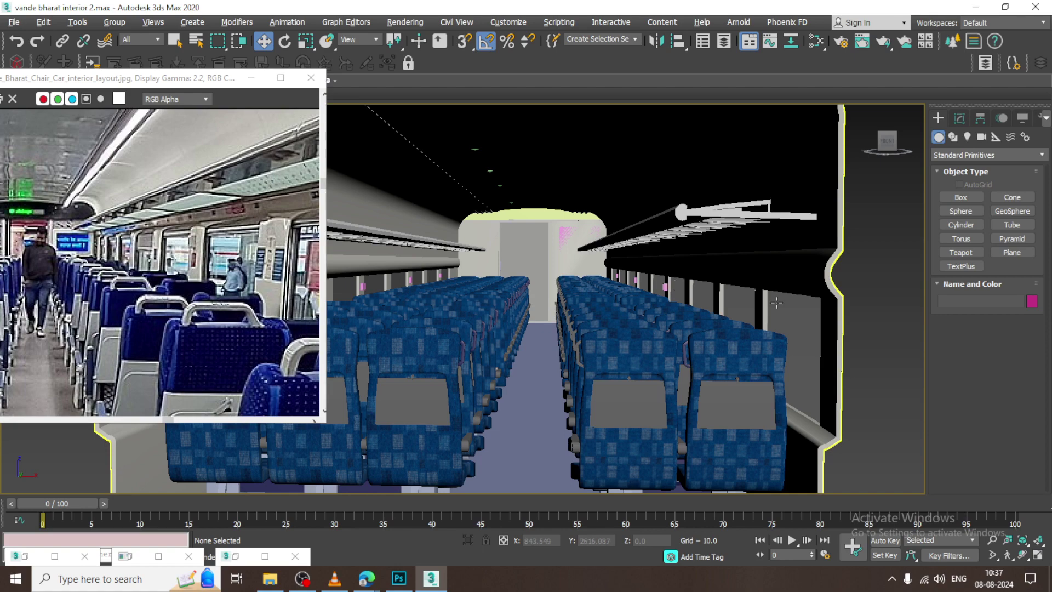
{"action": "mouse_move", "coordinate": [709, 251]}
{"action": "middle_mouse_down", "text": "alt"}
{"action": "mouse_move", "coordinate": [815, 343]}
{"action": "mouse_move", "coordinate": [644, 199]}
{"action": "middle_mouse_up", "text": "alt"}
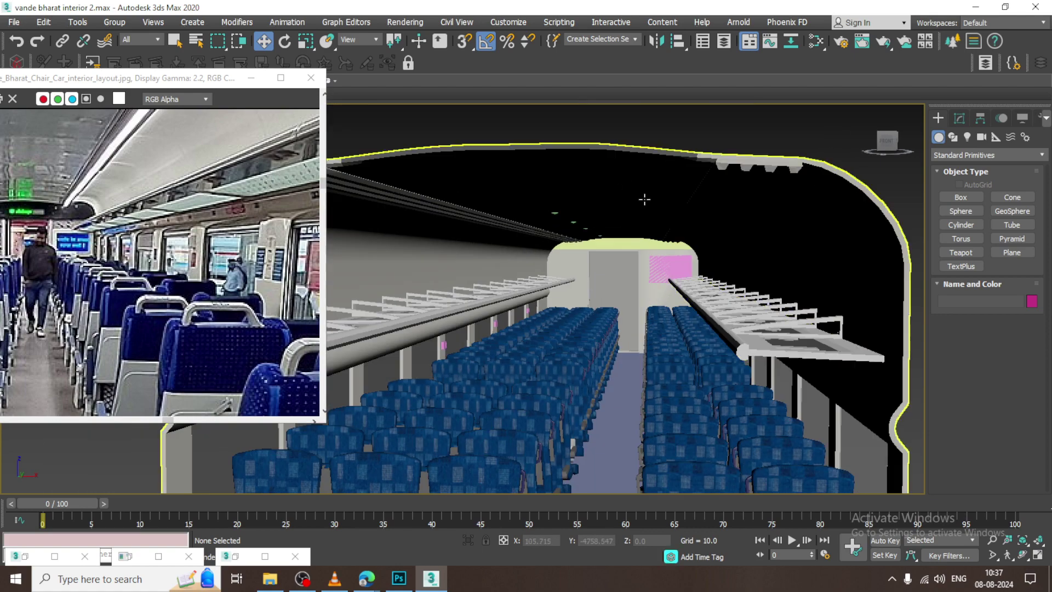
{"action": "scroll", "coordinate": [645, 198], "scroll_direction": "up", "scroll_amount": 2}
{"action": "scroll", "coordinate": [649, 211], "scroll_direction": "up", "scroll_amount": 4}
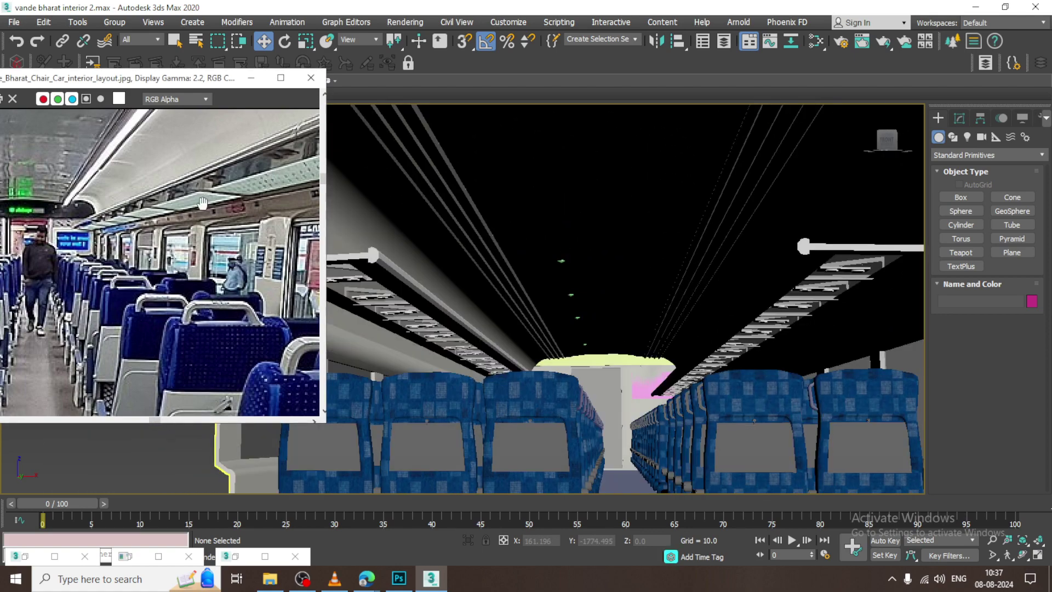
{"action": "middle_click_drag", "start_coordinate": [316, 219], "coordinate": [521, 260]}
Select Sphere001 and three more ceiling spheres along the aisle.
{"action": "left_click", "coordinate": [565, 262]}
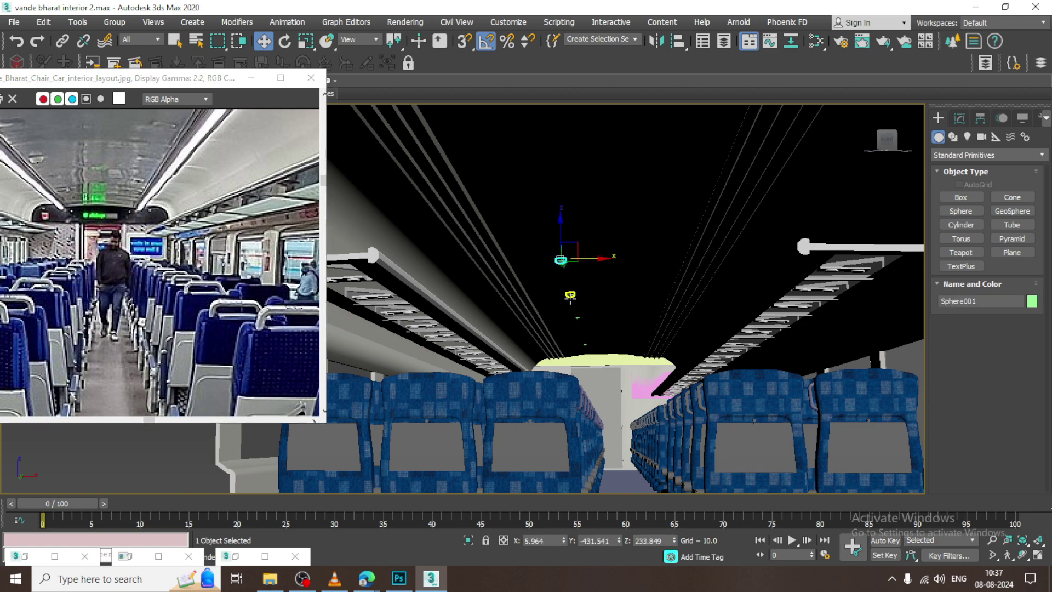
{"action": "key", "text": "shift+z"}
{"action": "left_click", "coordinate": [571, 292], "text": "ctrl"}
{"action": "left_click", "coordinate": [580, 324], "text": "ctrl"}
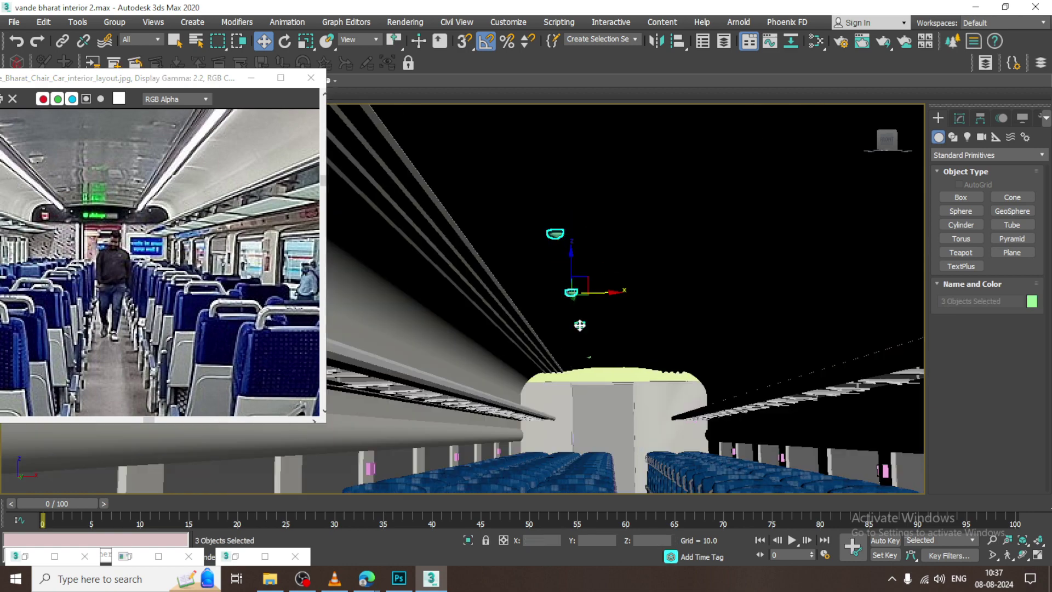
{"action": "left_click", "coordinate": [589, 358], "text": "ctrl"}
{"action": "scroll", "coordinate": [603, 356], "scroll_direction": "down", "scroll_amount": 10}
{"action": "scroll", "coordinate": [621, 354], "scroll_direction": "up", "scroll_amount": 3}
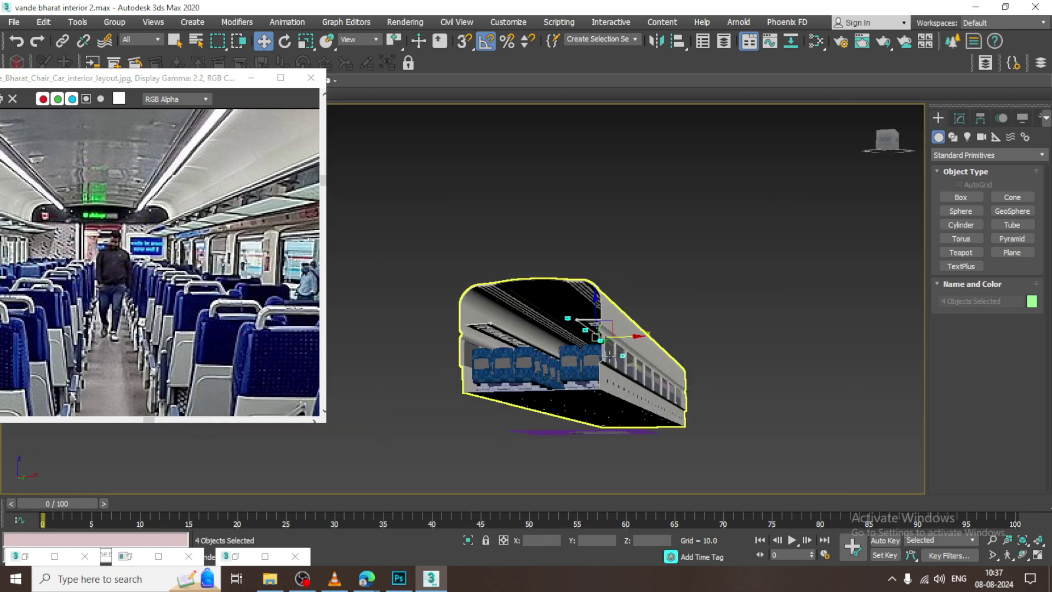
{"action": "scroll", "coordinate": [621, 353], "scroll_direction": "up", "scroll_amount": 3}
{"action": "scroll", "coordinate": [603, 342], "scroll_direction": "up", "scroll_amount": 5}
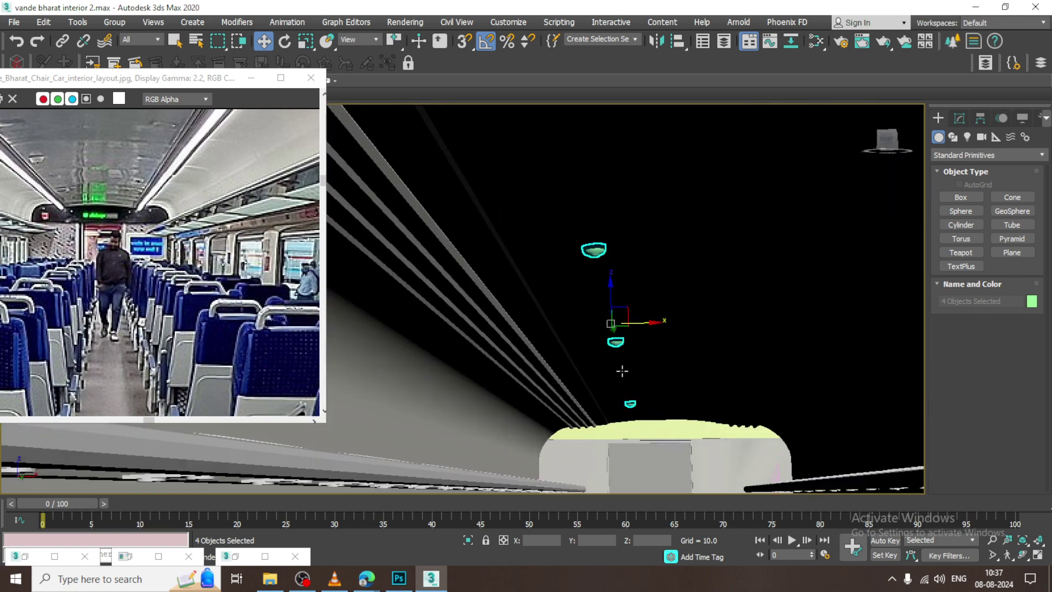
{"action": "scroll", "coordinate": [622, 371], "scroll_direction": "down", "scroll_amount": 5}
Orbit to an end-on view, select Line002, then reselect Sphere001.
{"action": "mouse_move", "coordinate": [622, 371]}
{"action": "middle_mouse_down", "text": "alt"}
{"action": "mouse_move", "coordinate": [670, 402]}
{"action": "mouse_move", "coordinate": [666, 333]}
{"action": "mouse_move", "coordinate": [629, 334]}
{"action": "middle_mouse_up", "text": "alt"}
{"action": "mouse_move", "coordinate": [680, 365]}
{"action": "middle_mouse_down", "text": "alt"}
{"action": "mouse_move", "coordinate": [628, 351]}
{"action": "mouse_move", "coordinate": [597, 318]}
{"action": "middle_mouse_up", "text": "alt"}
{"action": "left_click", "coordinate": [604, 320]}
{"action": "left_click", "coordinate": [612, 343]}
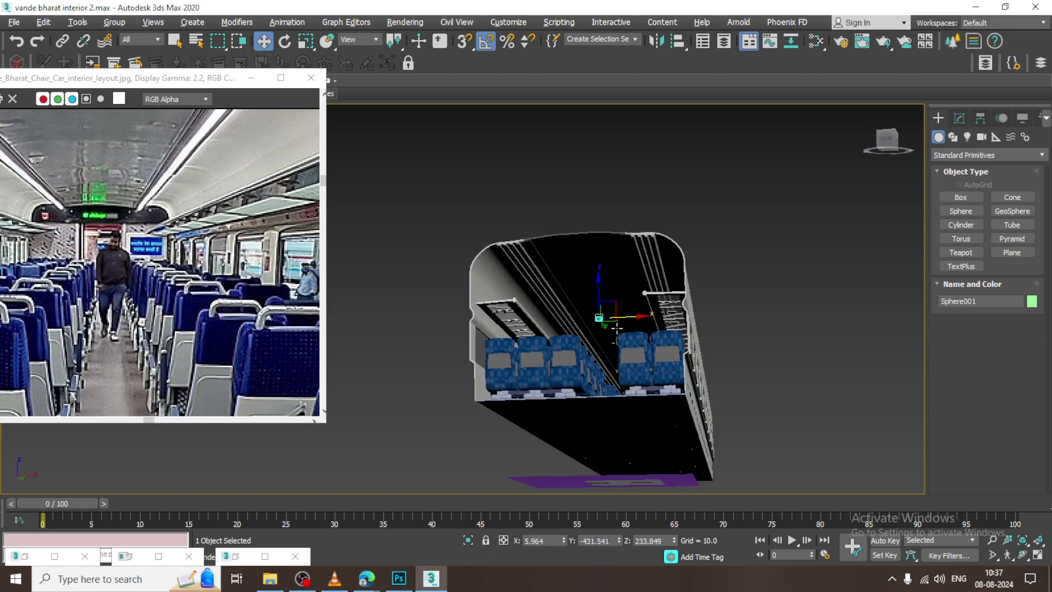
{"action": "scroll", "coordinate": [567, 295], "scroll_direction": "up", "scroll_amount": 5}
Maximize the Top view and zoom in on the selected ceiling sphere.
{"action": "key", "text": "alt+w"}
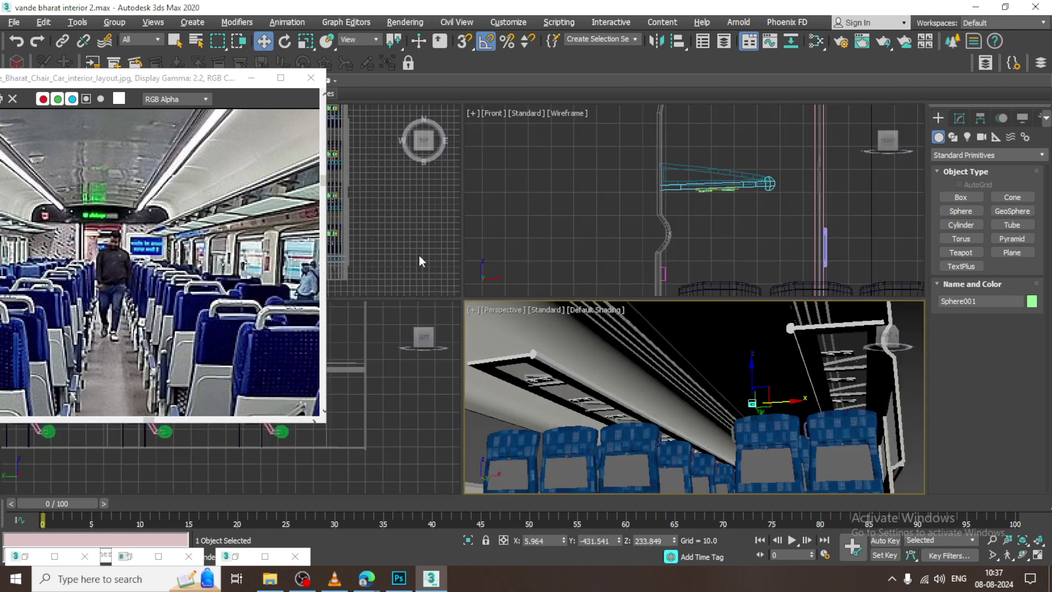
{"action": "key", "text": "alt+w"}
{"action": "key", "text": "z"}
{"action": "scroll", "coordinate": [543, 292], "scroll_direction": "down", "scroll_amount": 5}
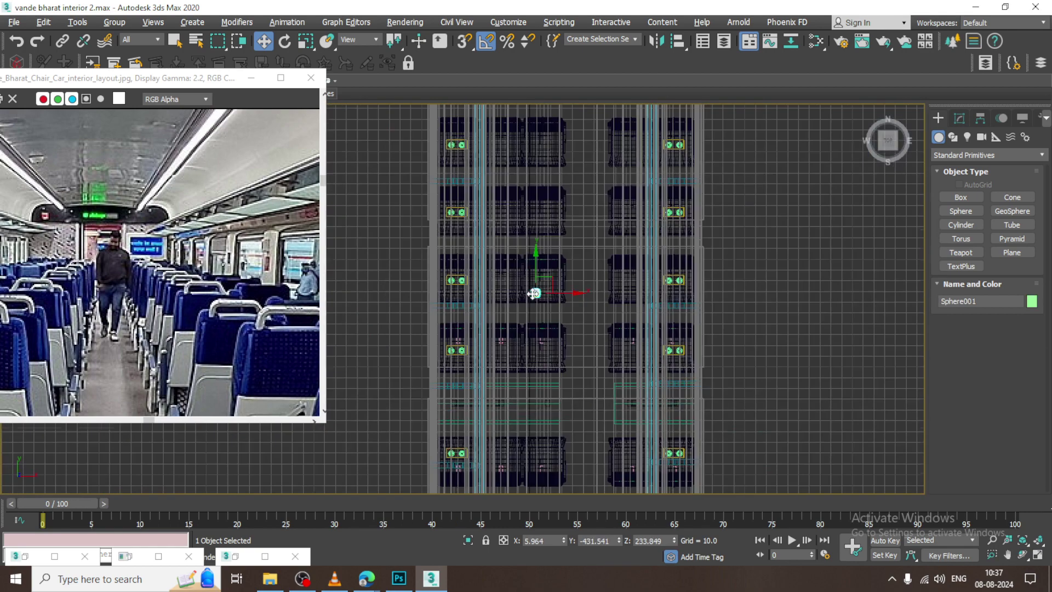
{"action": "scroll", "coordinate": [536, 291], "scroll_direction": "down", "scroll_amount": 2}
{"action": "mouse_move", "coordinate": [536, 291]}
{"action": "middle_mouse_down"}
{"action": "mouse_move", "coordinate": [543, 179]}
{"action": "mouse_move", "coordinate": [560, 193]}
{"action": "mouse_move", "coordinate": [561, 271]}
{"action": "middle_mouse_up"}
Shift-drag Sphere005 down the carriage to make 2 copies.
{"action": "left_click", "coordinate": [556, 354]}
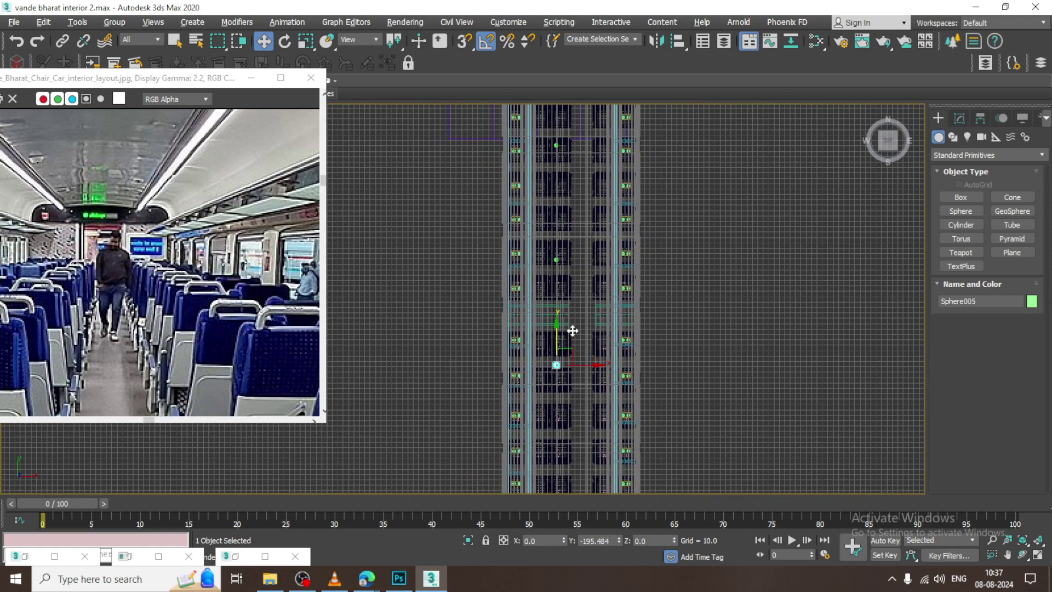
{"action": "left_click_drag", "start_coordinate": [572, 330], "coordinate": [554, 339], "text": "shift"}
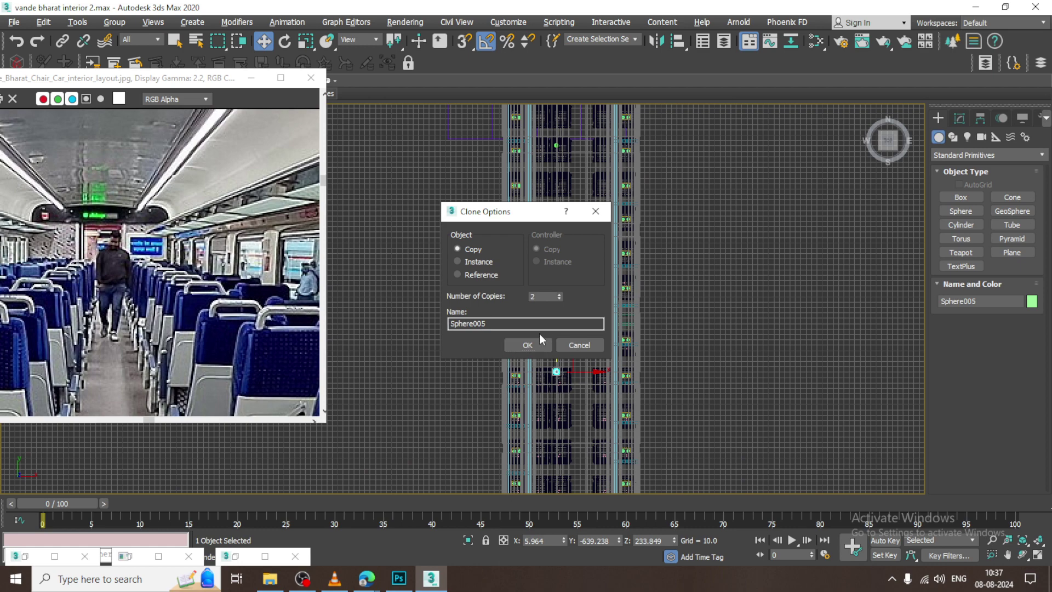
{"action": "left_click", "coordinate": [527, 345]}
{"action": "middle_click_drag", "start_coordinate": [676, 421], "coordinate": [677, 292]}
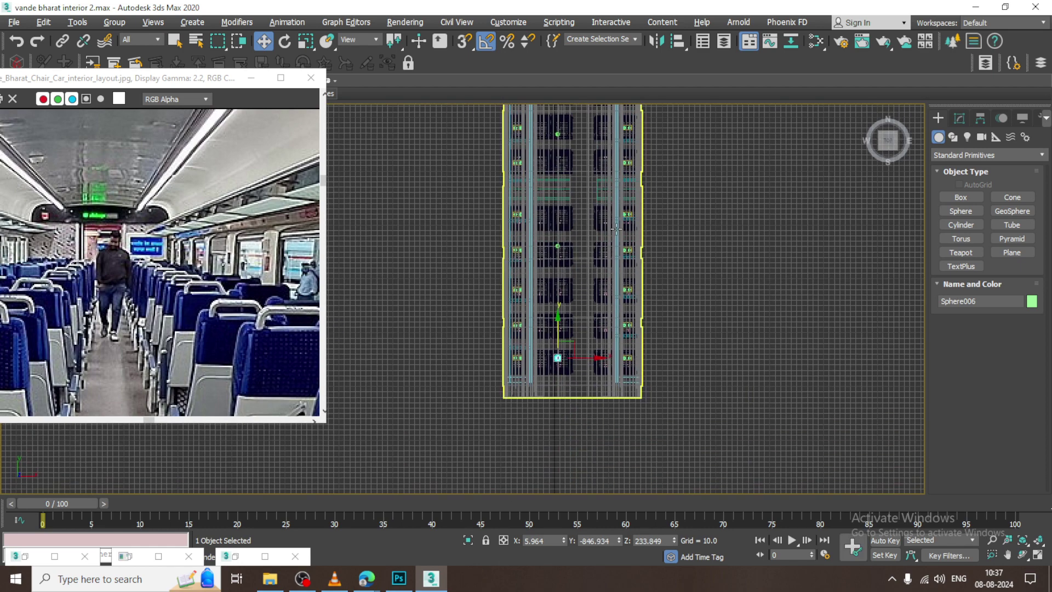
Check the new sphere copies in the maximized Perspective view.
{"action": "key", "text": "alt+w"}
{"action": "middle_click", "coordinate": [712, 383]}
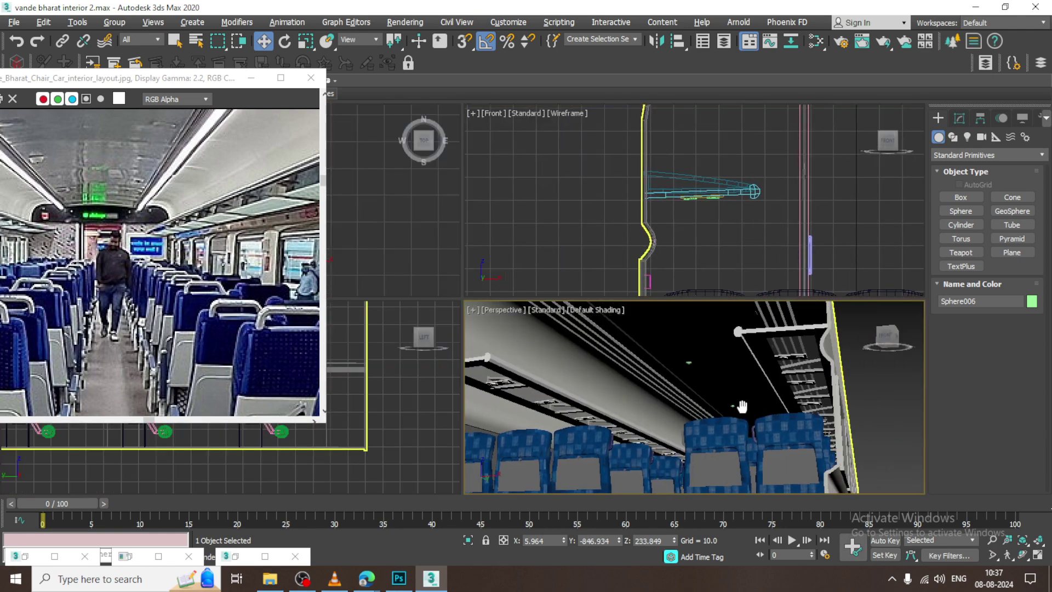
{"action": "key", "text": "alt+w"}
{"action": "scroll", "coordinate": [752, 265], "scroll_direction": "down", "scroll_amount": 5}
{"action": "key", "text": "alt+w"}
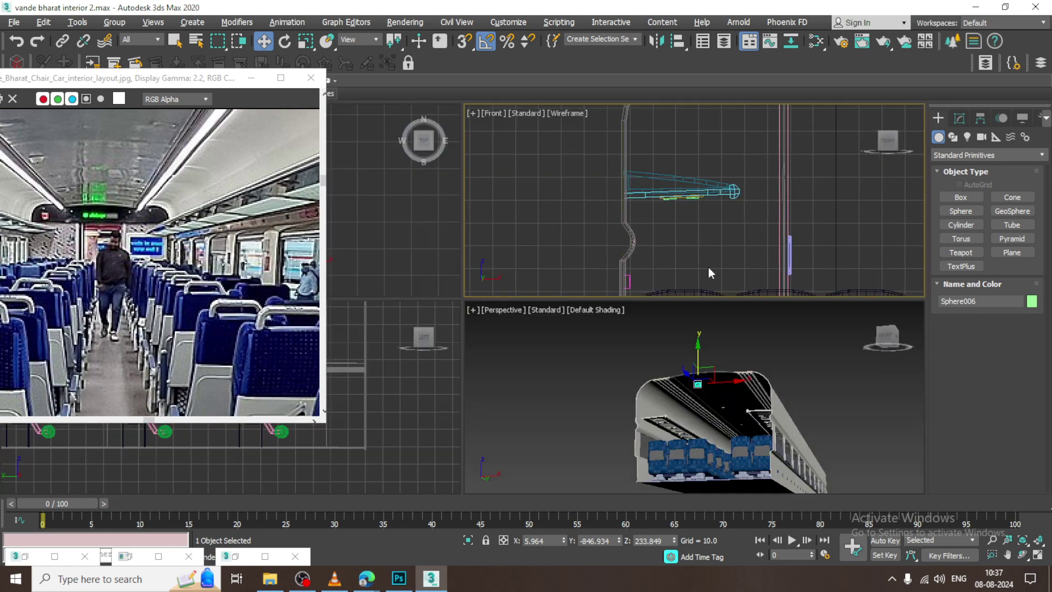
In the maximized Front view, window-select the objects along the coach roof.
{"action": "key", "text": "alt+w"}
{"action": "key", "text": "z"}
{"action": "scroll", "coordinate": [696, 225], "scroll_direction": "down", "scroll_amount": 4}
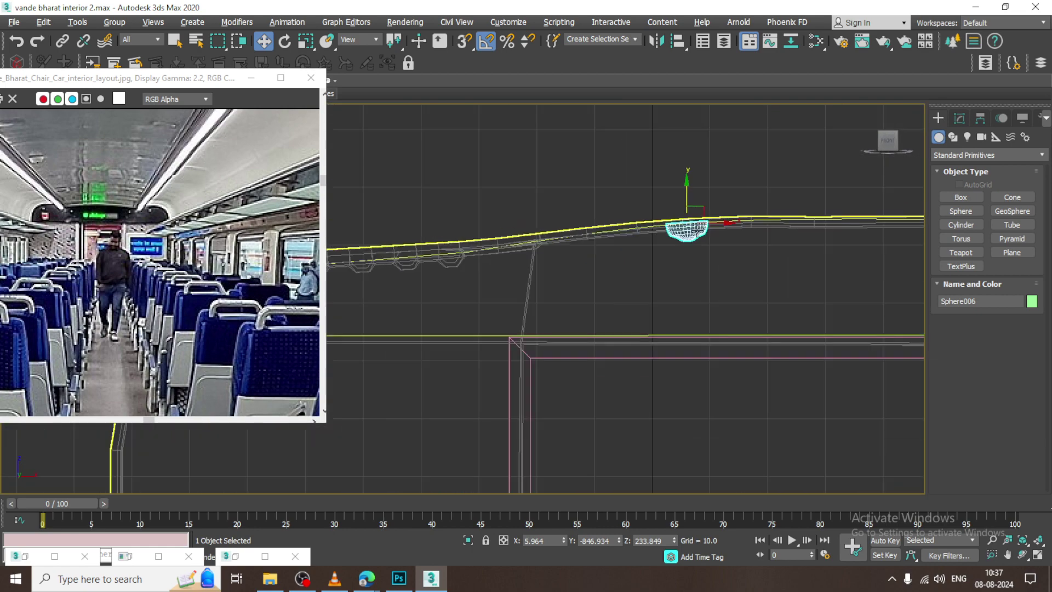
{"action": "scroll", "coordinate": [693, 233], "scroll_direction": "down", "scroll_amount": 3}
{"action": "scroll", "coordinate": [700, 207], "scroll_direction": "up", "scroll_amount": 5}
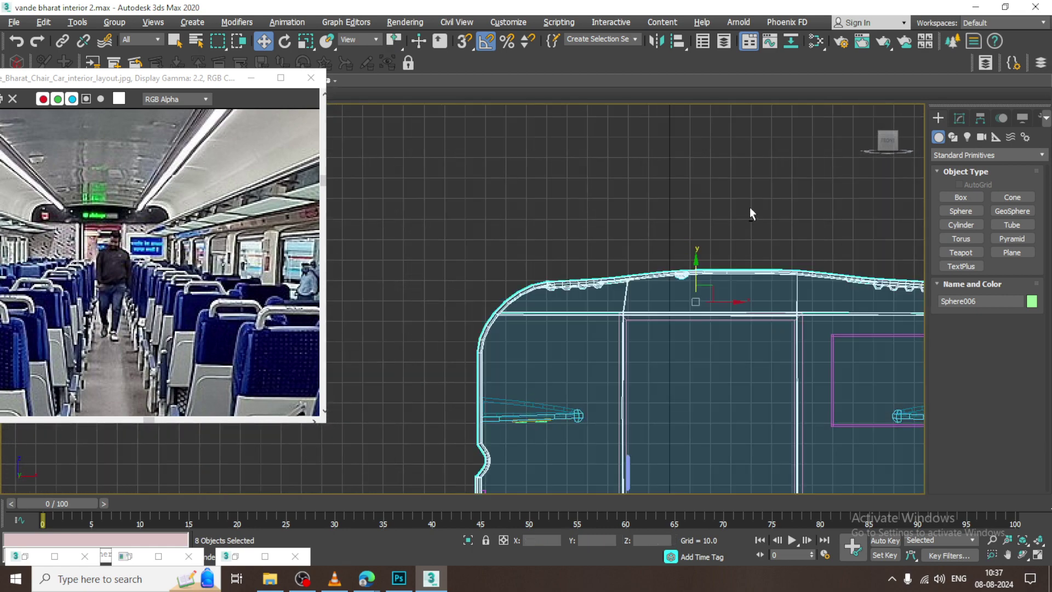
{"action": "left_click_drag", "start_coordinate": [750, 207], "coordinate": [820, 399]}
Return to a maximized Perspective view framed on the coach interior.
{"action": "key", "text": "alt+w"}
{"action": "middle_click", "coordinate": [764, 422]}
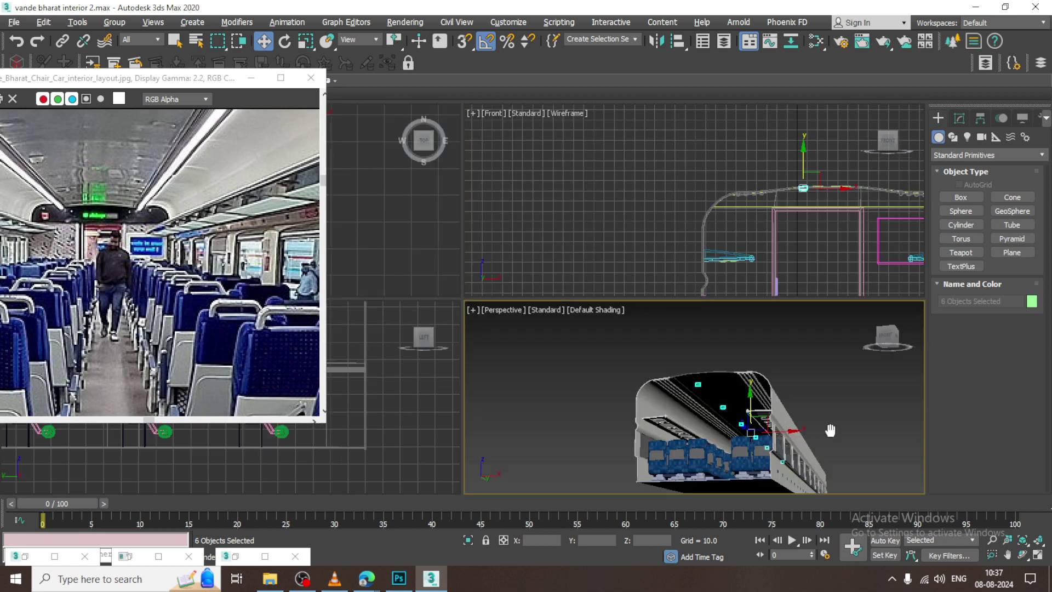
{"action": "key", "text": "alt+w"}
{"action": "middle_click_drag", "start_coordinate": [764, 412], "coordinate": [832, 387]}
{"action": "scroll", "coordinate": [647, 356], "scroll_direction": "up", "scroll_amount": 3}
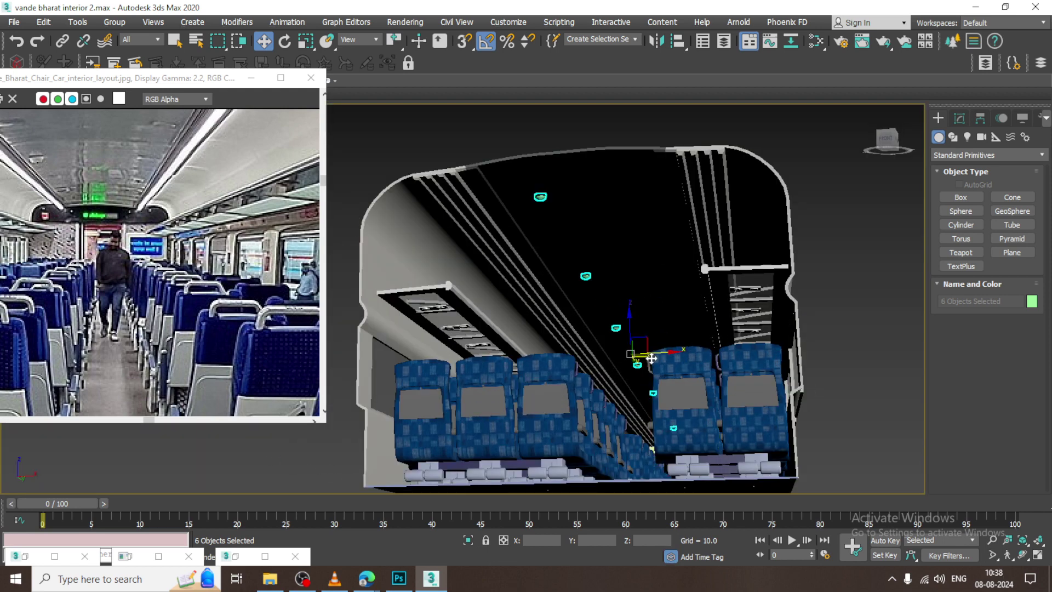
Create a new VRayMtl, Material #101, with a darker grey diffuse.
{"action": "key", "text": "m"}
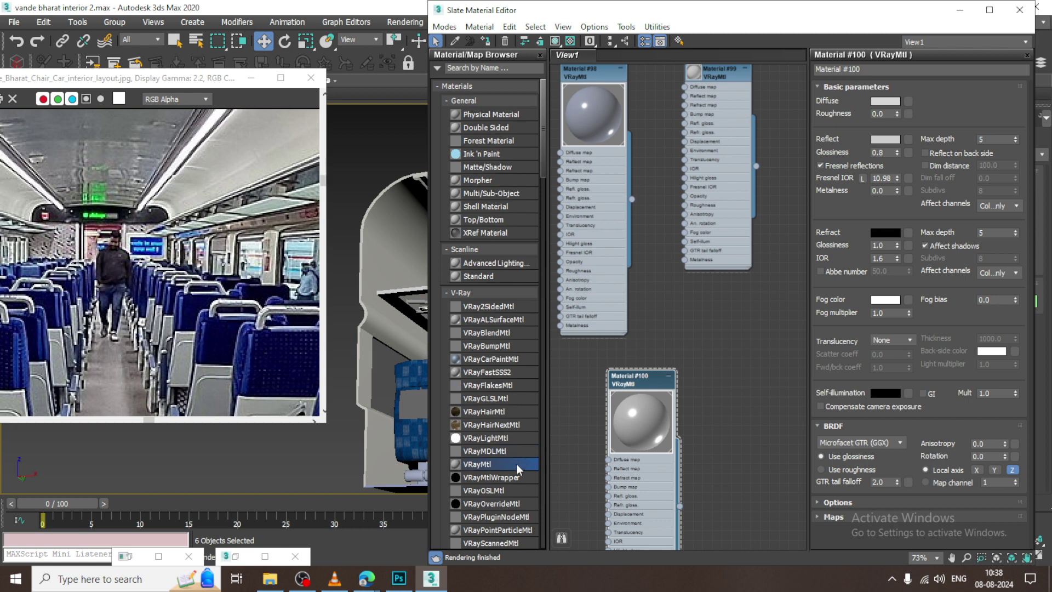
{"action": "left_click_drag", "start_coordinate": [516, 464], "coordinate": [723, 392]}
{"action": "double_click", "coordinate": [755, 399]}
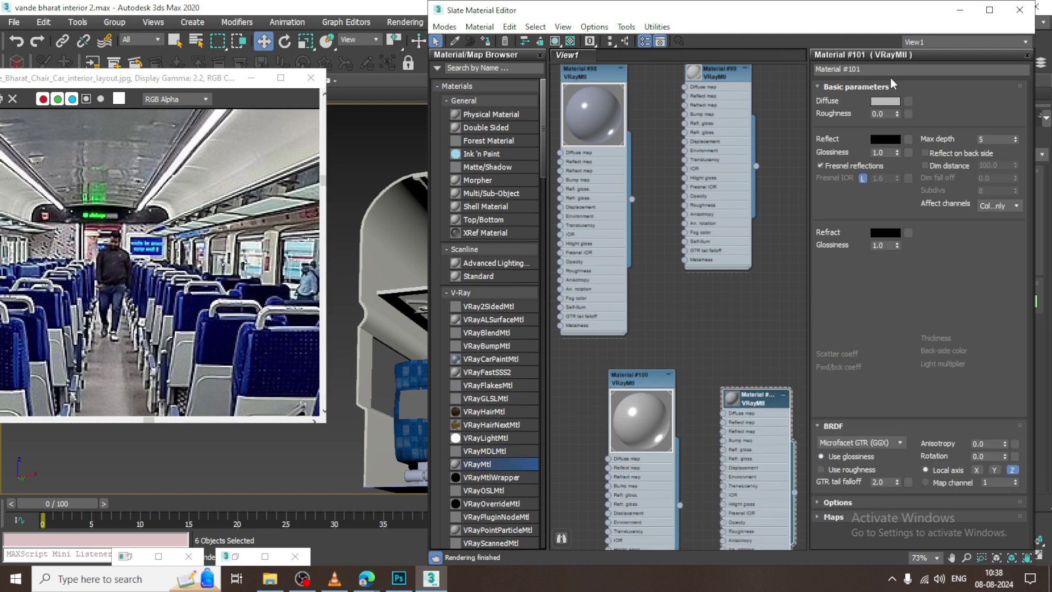
{"action": "left_click", "coordinate": [886, 101]}
{"action": "left_click_drag", "start_coordinate": [389, 137], "coordinate": [389, 118]}
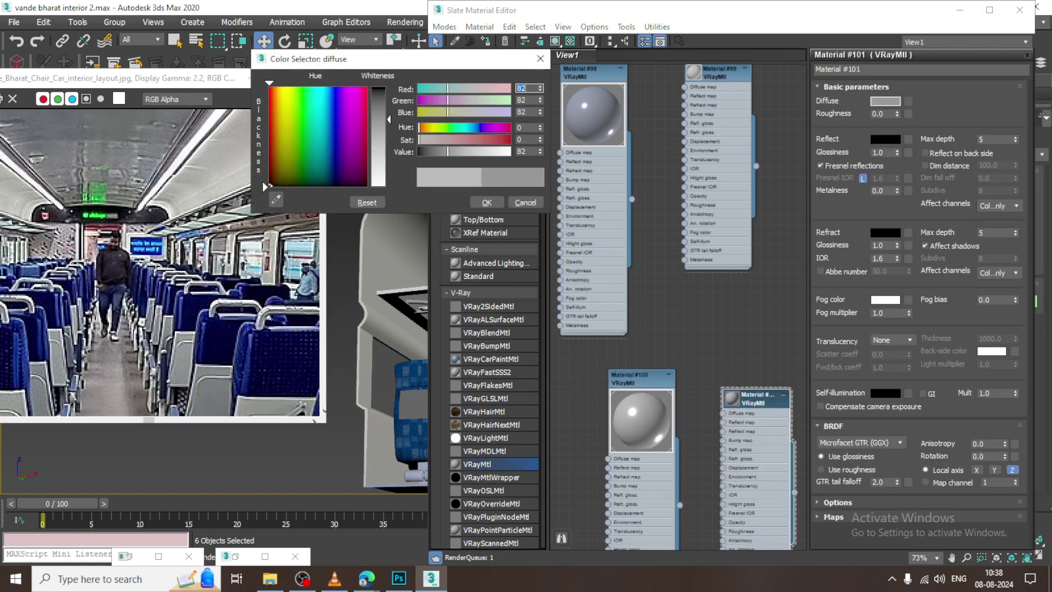
{"action": "left_click", "coordinate": [484, 202]}
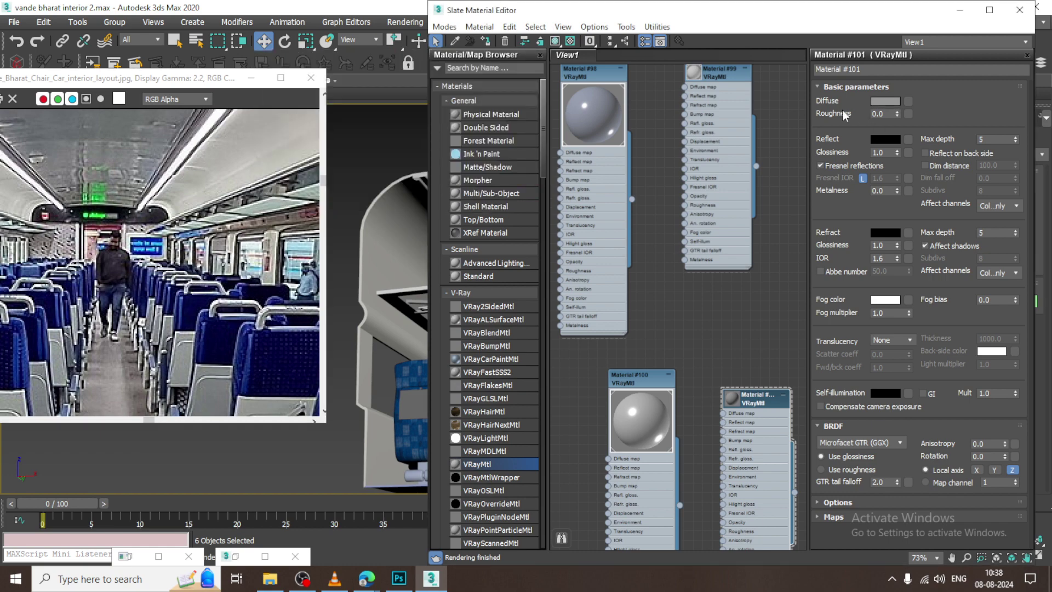
Give Material #101 grey 86 reflection, glossiness 0.72, Fresnel IOR 4.29, and clear the selection.
{"action": "left_click", "coordinate": [890, 138]}
{"action": "left_click_drag", "start_coordinate": [391, 89], "coordinate": [390, 137]}
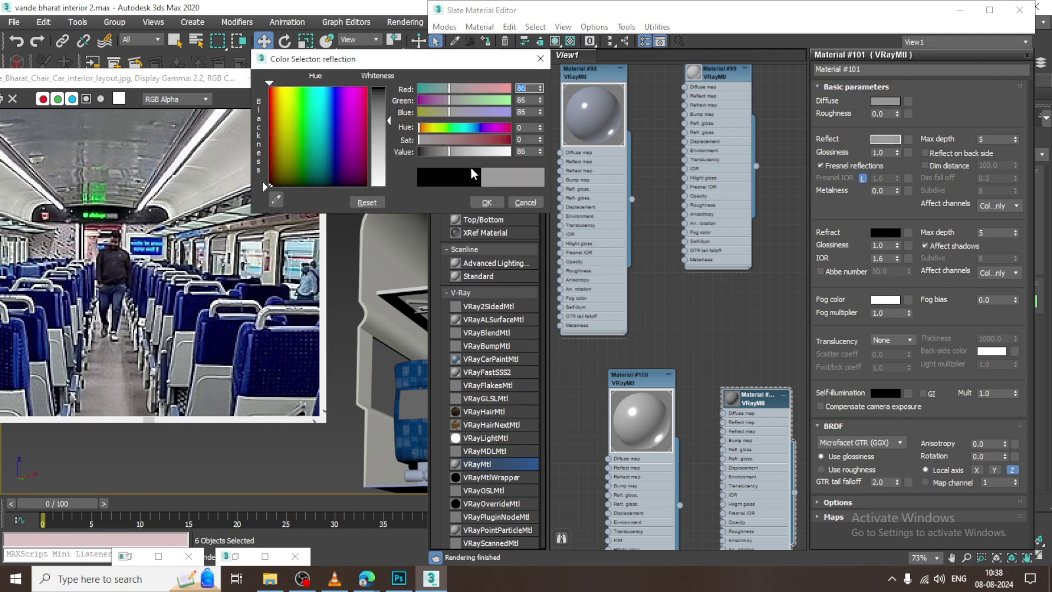
{"action": "left_click", "coordinate": [487, 202]}
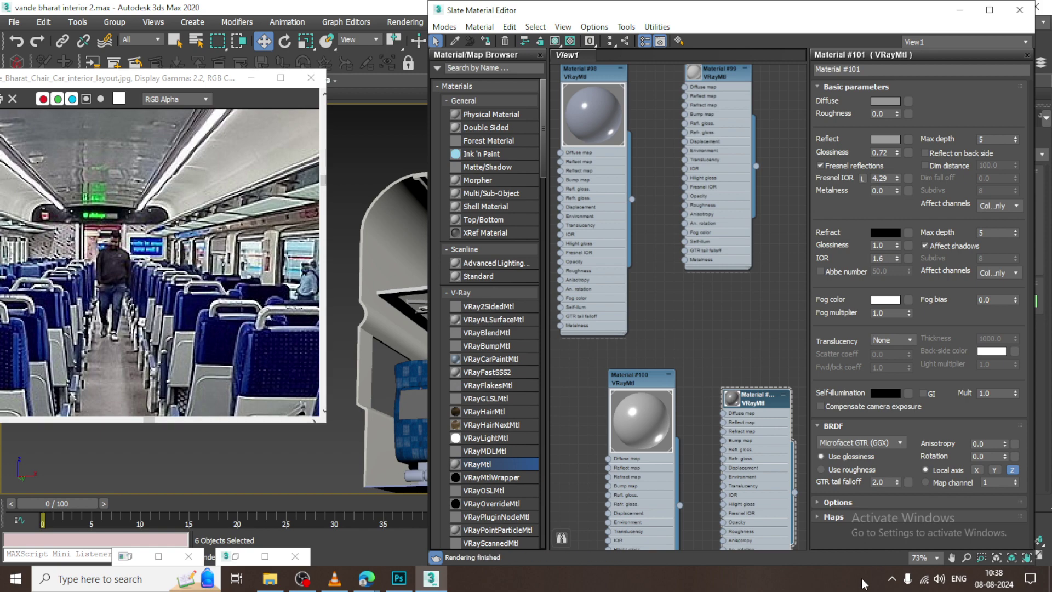
{"action": "left_click", "coordinate": [960, 10]}
{"action": "left_click", "coordinate": [807, 151]}
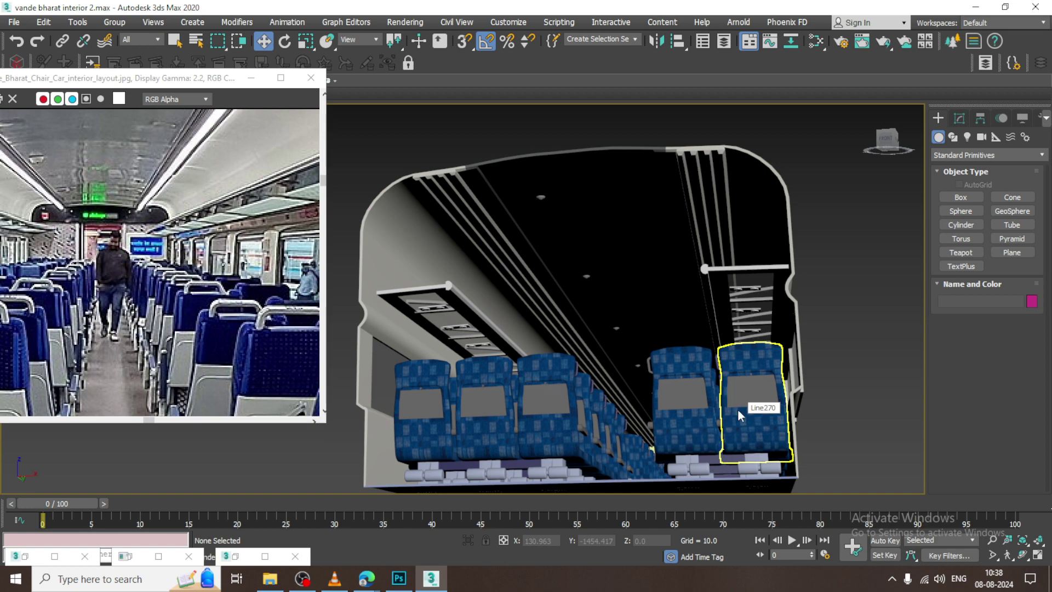
Window-select the 21 armrest pieces in the Front view, then return to Perspective.
{"action": "mouse_move", "coordinate": [738, 409]}
{"action": "middle_mouse_down", "text": "alt"}
{"action": "mouse_move", "coordinate": [749, 299]}
{"action": "mouse_move", "coordinate": [650, 337]}
{"action": "middle_mouse_up", "text": "alt"}
{"action": "scroll", "coordinate": [749, 299], "scroll_direction": "down", "scroll_amount": 5}
{"action": "key", "text": "alt+w"}
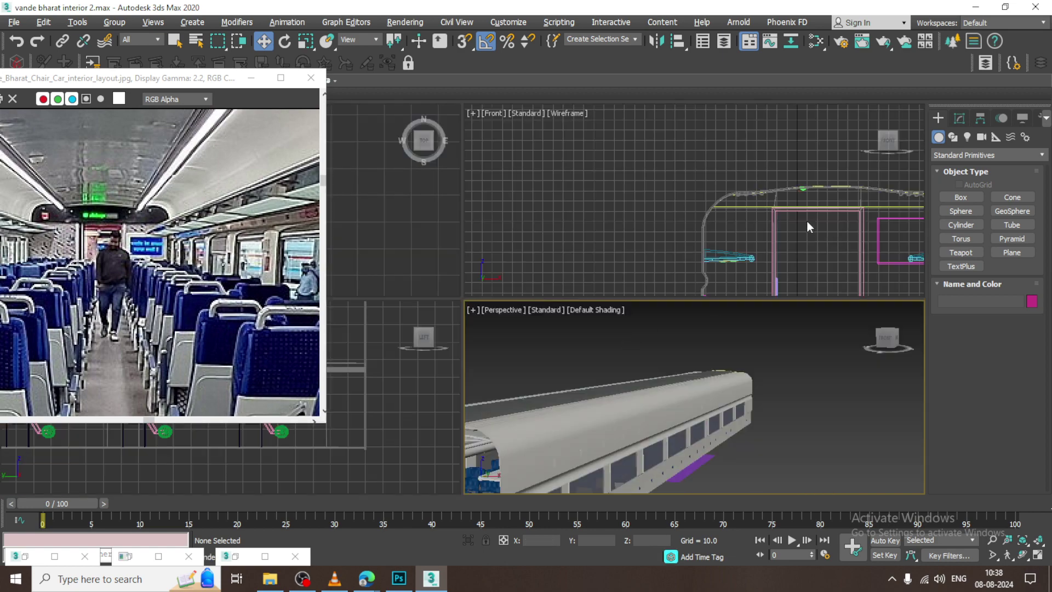
{"action": "key", "text": "alt+w"}
{"action": "scroll", "coordinate": [662, 376], "scroll_direction": "up", "scroll_amount": 5}
{"action": "middle_click_drag", "start_coordinate": [662, 376], "coordinate": [675, 216]}
{"action": "scroll", "coordinate": [602, 310], "scroll_direction": "up", "scroll_amount": 4}
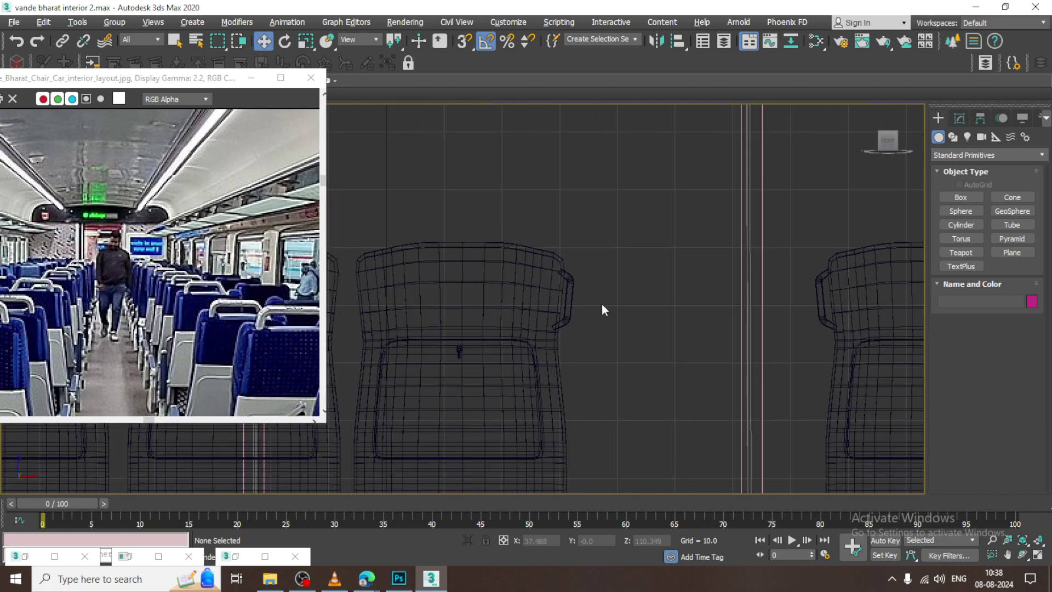
{"action": "left_click_drag", "start_coordinate": [572, 301], "coordinate": [570, 301]}
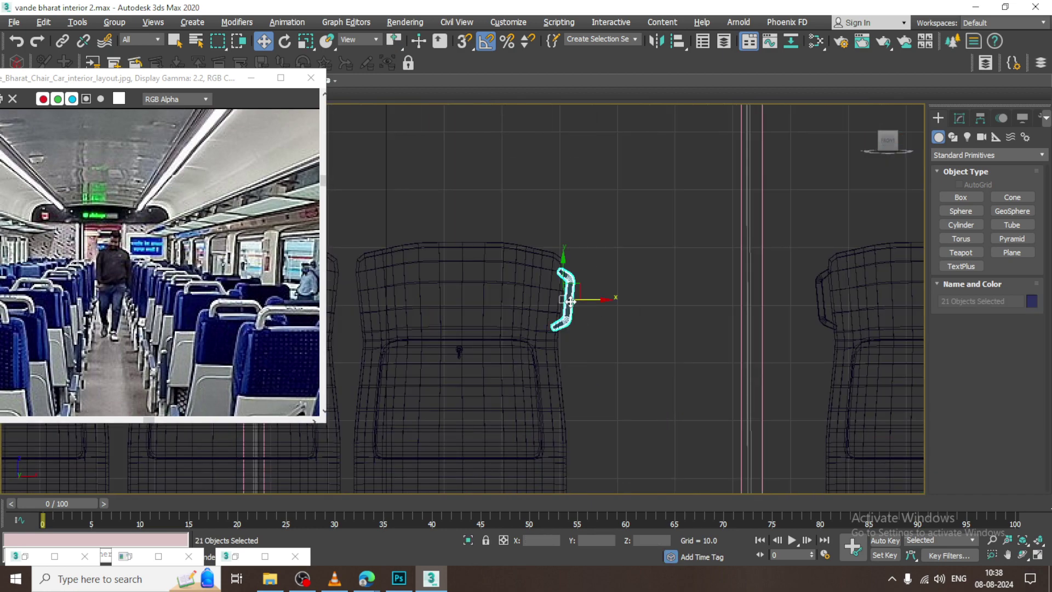
{"action": "key", "text": "alt+w"}
{"action": "mouse_move", "coordinate": [766, 440]}
{"action": "middle_mouse_down", "text": "alt"}
{"action": "mouse_move", "coordinate": [689, 364]}
{"action": "mouse_move", "coordinate": [734, 357]}
{"action": "middle_mouse_up", "text": "alt"}
{"action": "key", "text": "alt+w"}
{"action": "scroll", "coordinate": [741, 422], "scroll_direction": "up", "scroll_amount": 4}
Browse the Slate editor's material nodes, then zoom toward the coach's end door.
{"action": "key", "text": "m"}
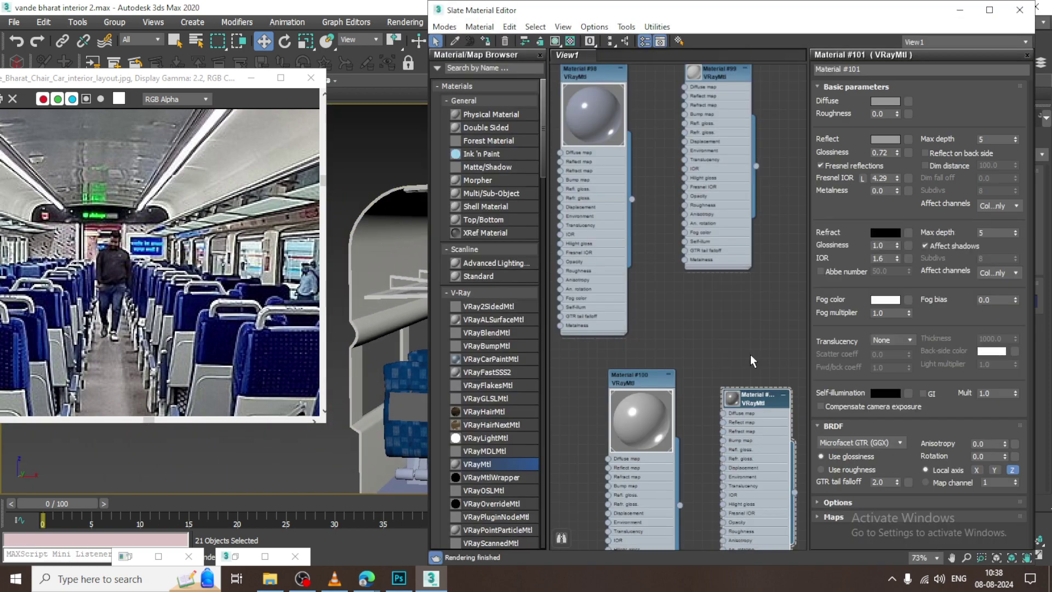
{"action": "mouse_move", "coordinate": [723, 471]}
{"action": "middle_mouse_down"}
{"action": "mouse_move", "coordinate": [673, 443]}
{"action": "mouse_move", "coordinate": [635, 267]}
{"action": "mouse_move", "coordinate": [645, 320]}
{"action": "middle_mouse_up"}
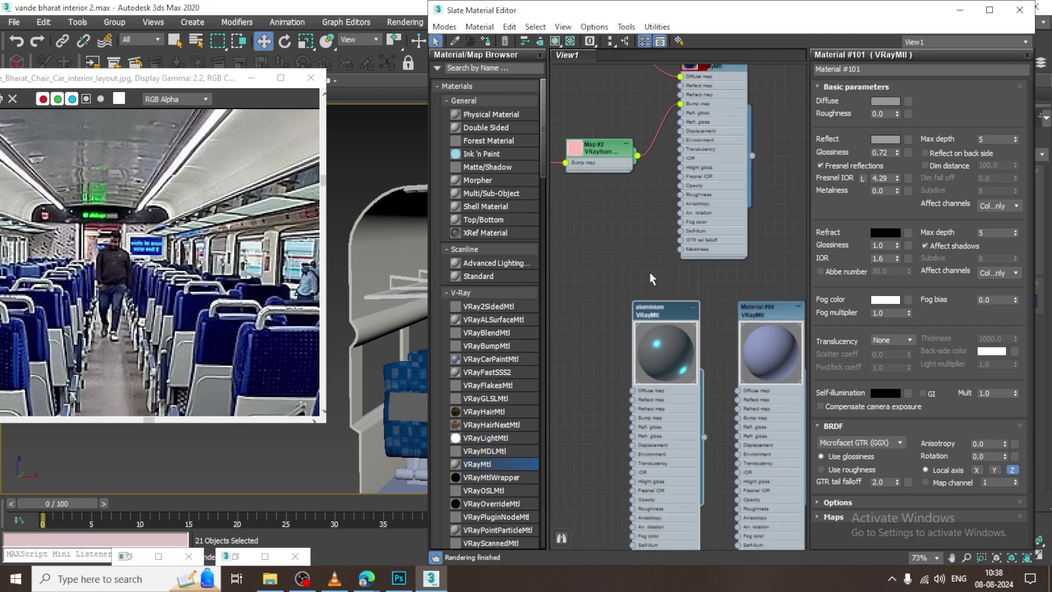
{"action": "left_click", "coordinate": [962, 12]}
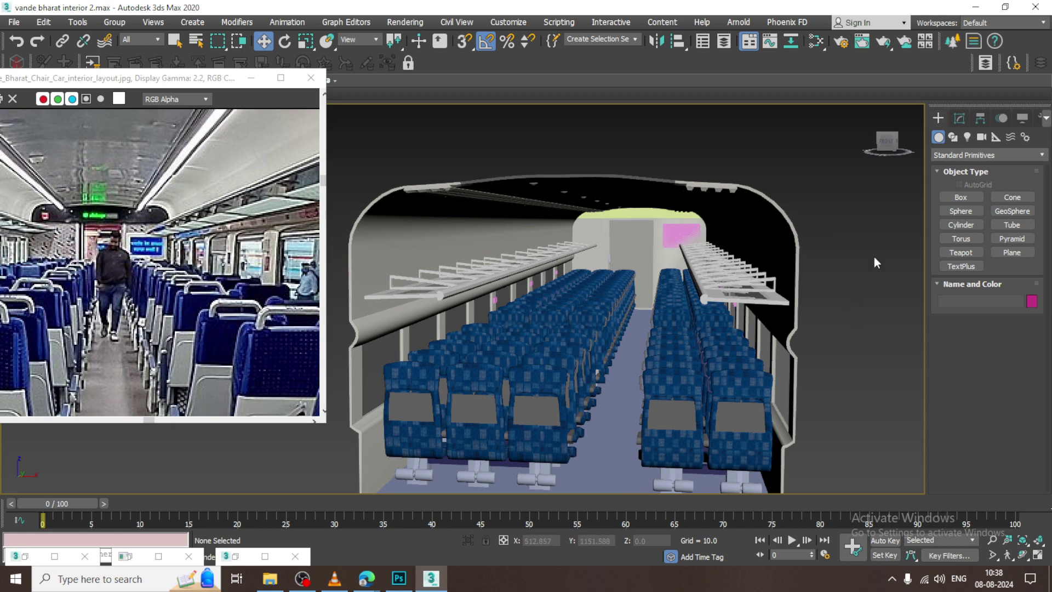
{"action": "scroll", "coordinate": [644, 226], "scroll_direction": "up", "scroll_amount": 3}
{"action": "scroll", "coordinate": [630, 263], "scroll_direction": "up", "scroll_amount": 3}
{"action": "scroll", "coordinate": [604, 305], "scroll_direction": "up", "scroll_amount": 3}
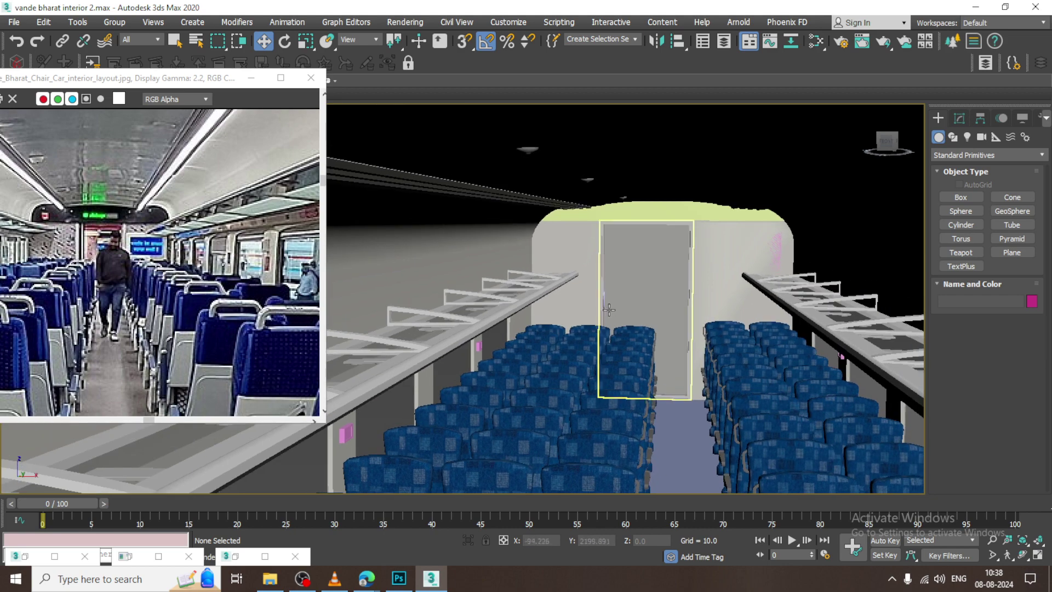
Select the end door Line153 and review the aluminium material nodes.
{"action": "left_click", "coordinate": [604, 305]}
{"action": "key", "text": "m"}
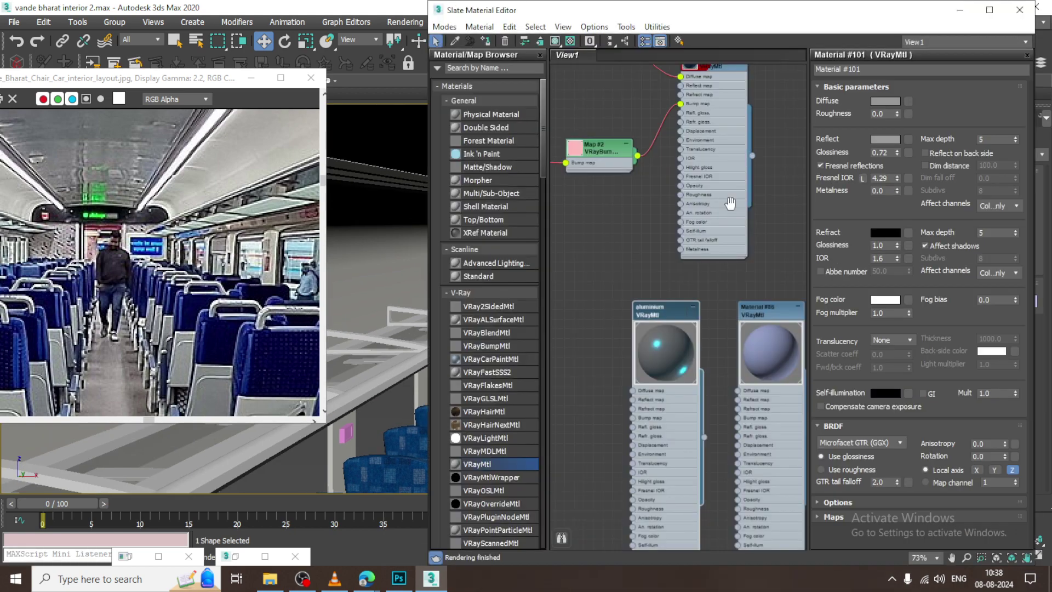
{"action": "middle_click_drag", "start_coordinate": [718, 27], "coordinate": [719, 186]}
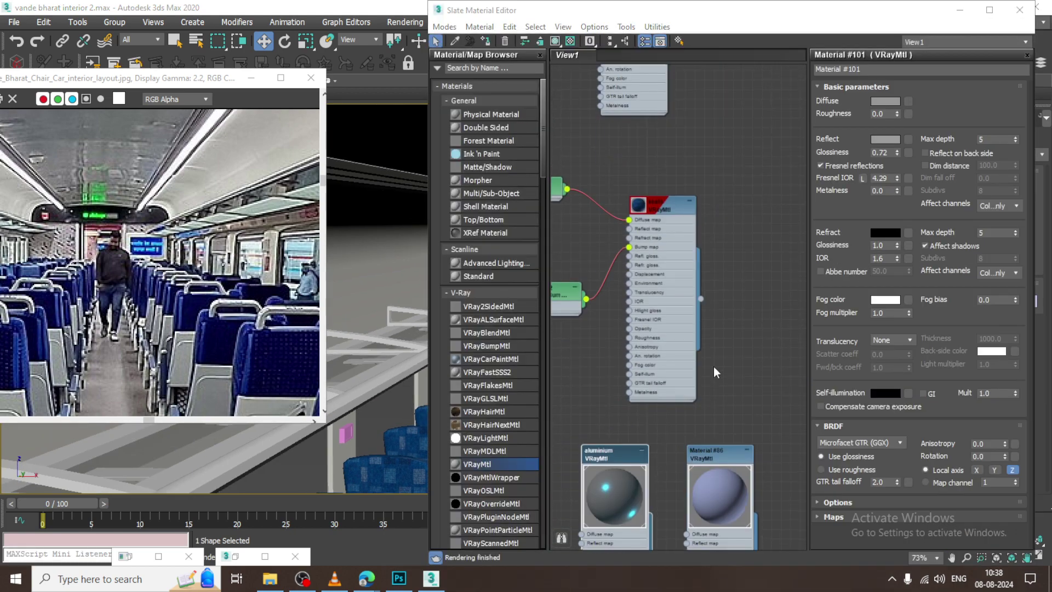
{"action": "mouse_move", "coordinate": [712, 368]}
{"action": "middle_mouse_down"}
{"action": "mouse_move", "coordinate": [712, 174]}
{"action": "mouse_move", "coordinate": [744, 450]}
{"action": "mouse_move", "coordinate": [696, 300]}
{"action": "middle_mouse_up"}
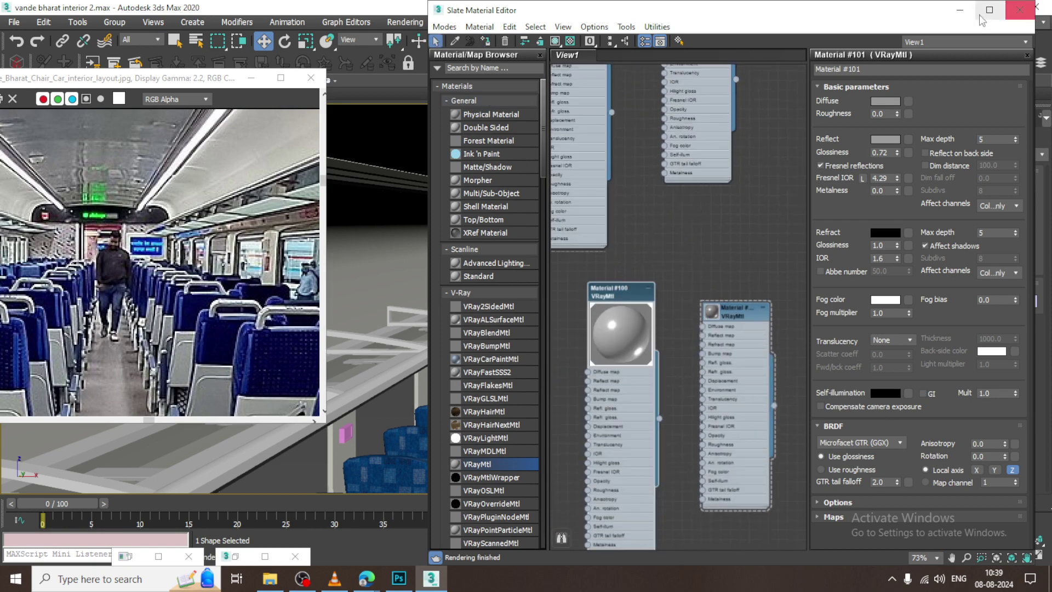
{"action": "left_click", "coordinate": [1019, 10]}
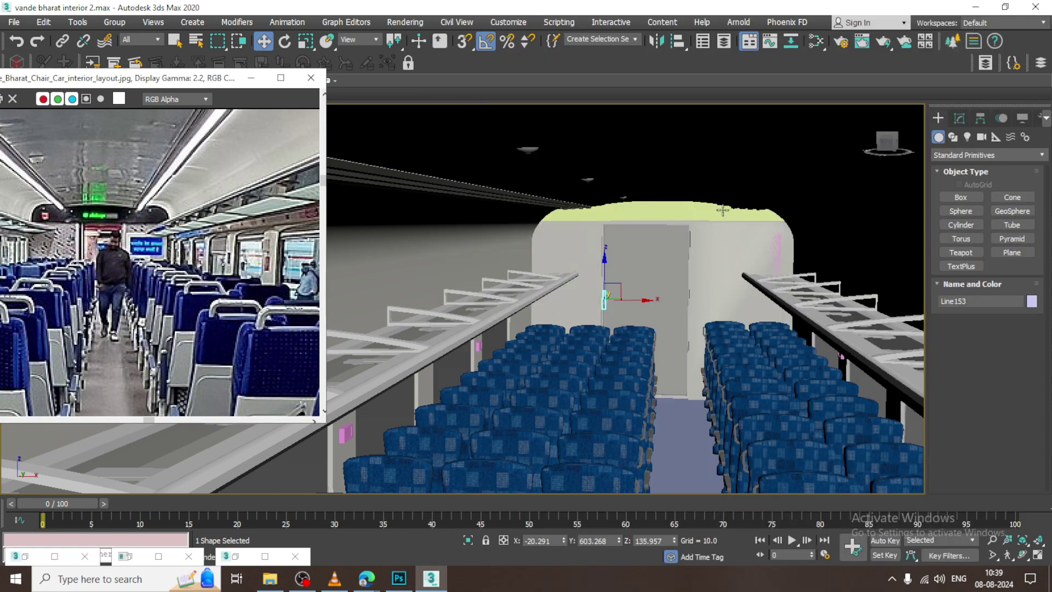
Select Box242 above the end door and orbit to look down the aisle.
{"action": "left_click", "coordinate": [777, 250]}
{"action": "mouse_move", "coordinate": [777, 249]}
{"action": "middle_mouse_down", "text": "alt"}
{"action": "mouse_move", "coordinate": [810, 294]}
{"action": "mouse_move", "coordinate": [794, 274]}
{"action": "mouse_move", "coordinate": [742, 289]}
{"action": "mouse_move", "coordinate": [624, 374]}
{"action": "middle_mouse_up", "text": "alt"}
{"action": "scroll", "coordinate": [742, 289], "scroll_direction": "up", "scroll_amount": 3}
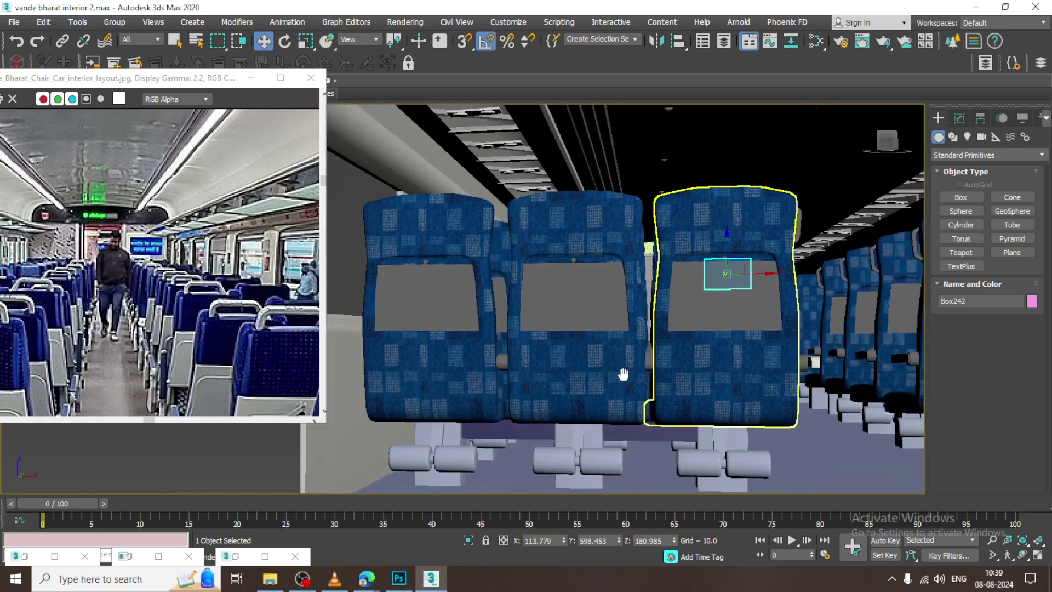
{"action": "scroll", "coordinate": [624, 374], "scroll_direction": "down", "scroll_amount": 3}
{"action": "scroll", "coordinate": [658, 329], "scroll_direction": "down", "scroll_amount": 4}
{"action": "scroll", "coordinate": [690, 285], "scroll_direction": "down", "scroll_amount": 3}
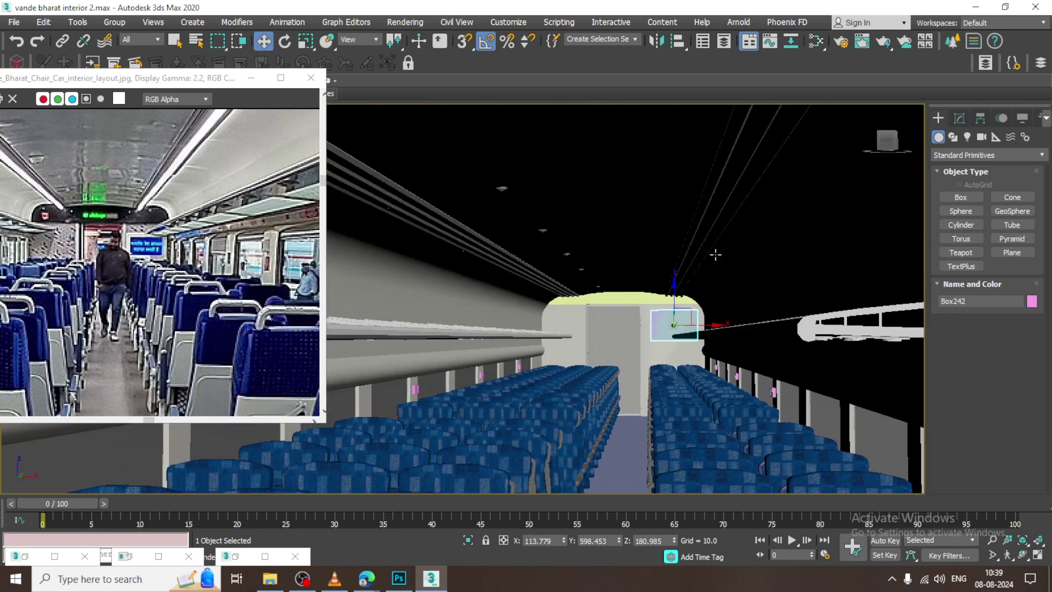
{"action": "middle_click_drag", "start_coordinate": [715, 255], "coordinate": [745, 228], "text": "alt"}
Run a quick V-Ray test render, then bring up the light family list.
{"action": "key", "text": "shift+q"}
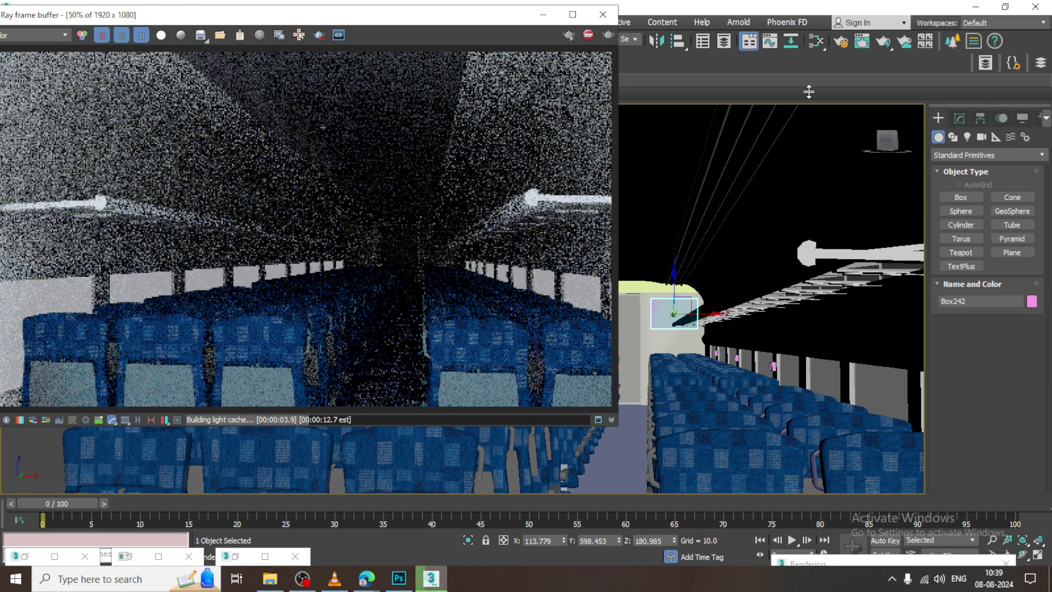
{"action": "left_click", "coordinate": [602, 14]}
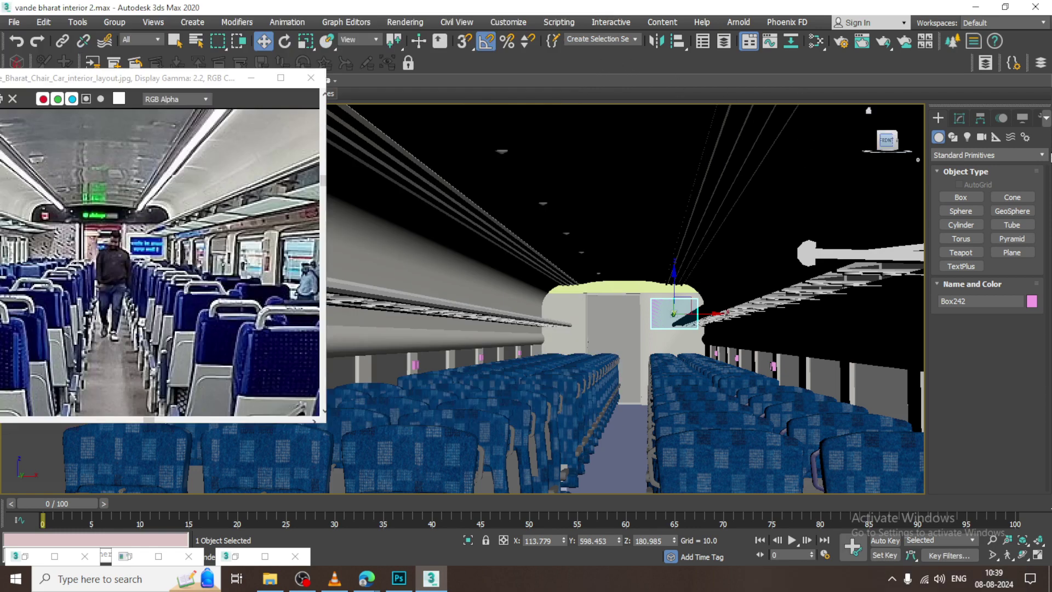
{"action": "left_click", "coordinate": [969, 137]}
{"action": "left_click", "coordinate": [975, 159]}
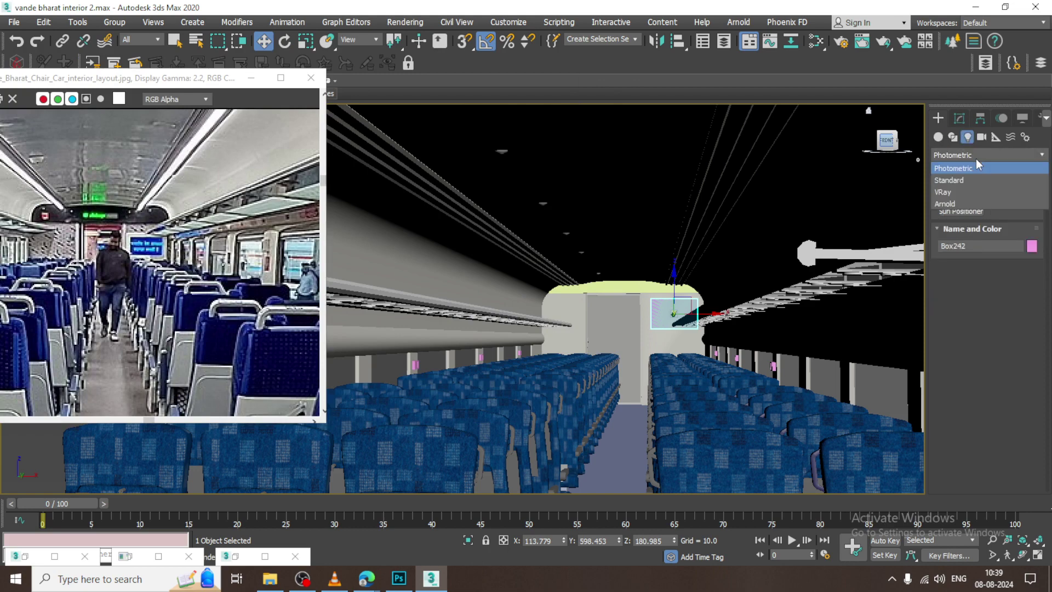
Choose the V-Ray light family for creating lights.
{"action": "left_click", "coordinate": [971, 188]}
{"action": "left_click", "coordinate": [391, 22]}
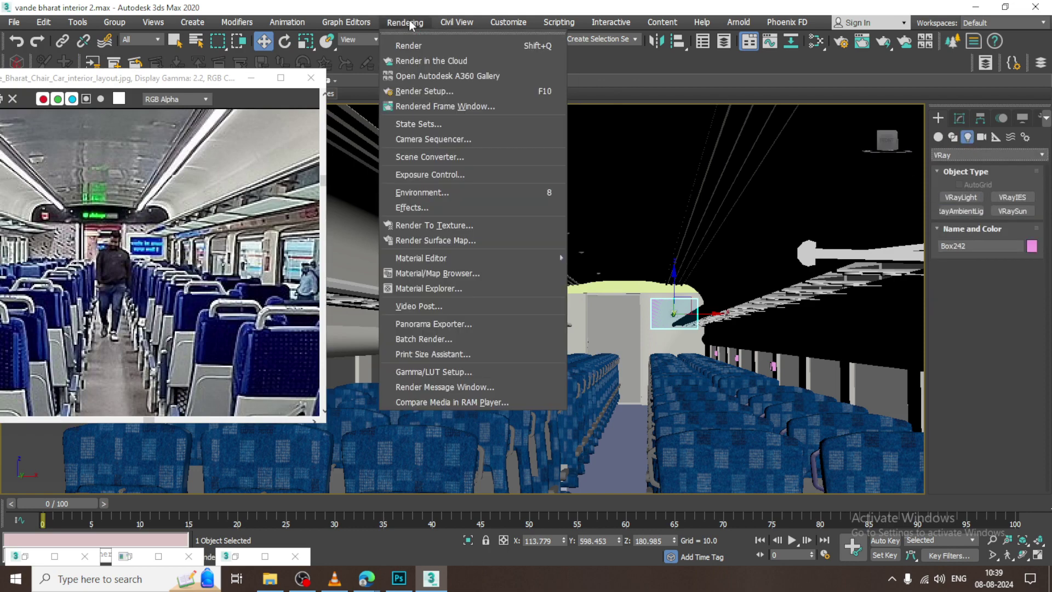
{"action": "left_click", "coordinate": [448, 102]}
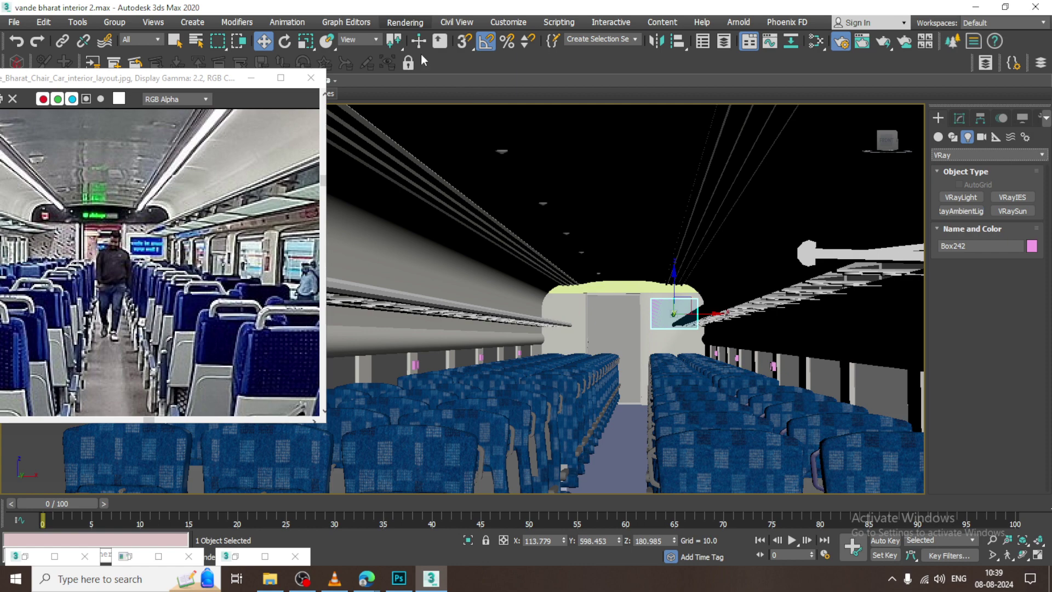
Set V-Ray colour mapping type to Exponential and expand the GI irradiance map settings.
{"action": "key", "text": "F10"}
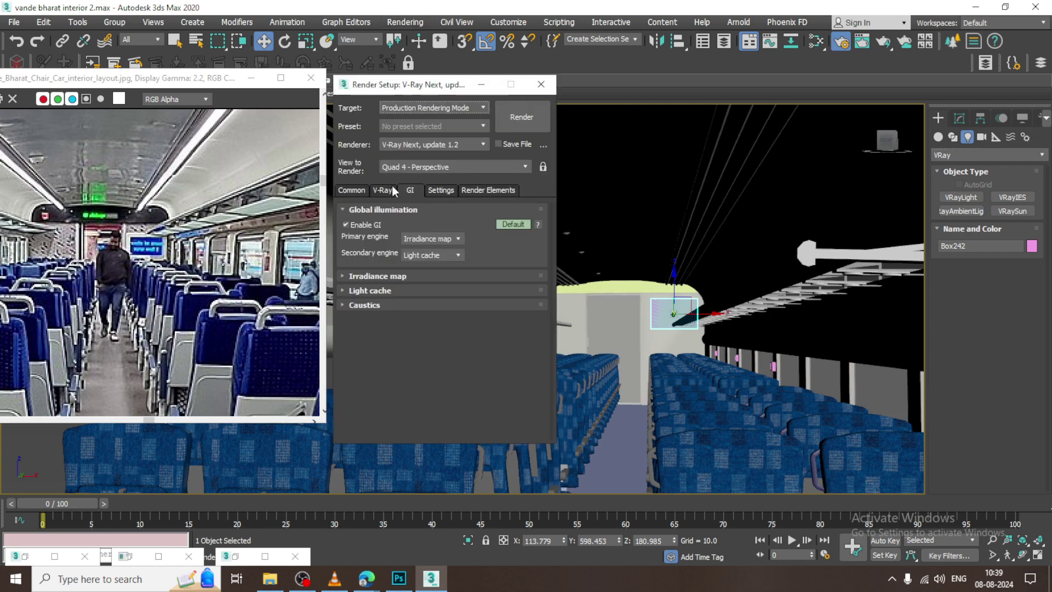
{"action": "left_click", "coordinate": [385, 190]}
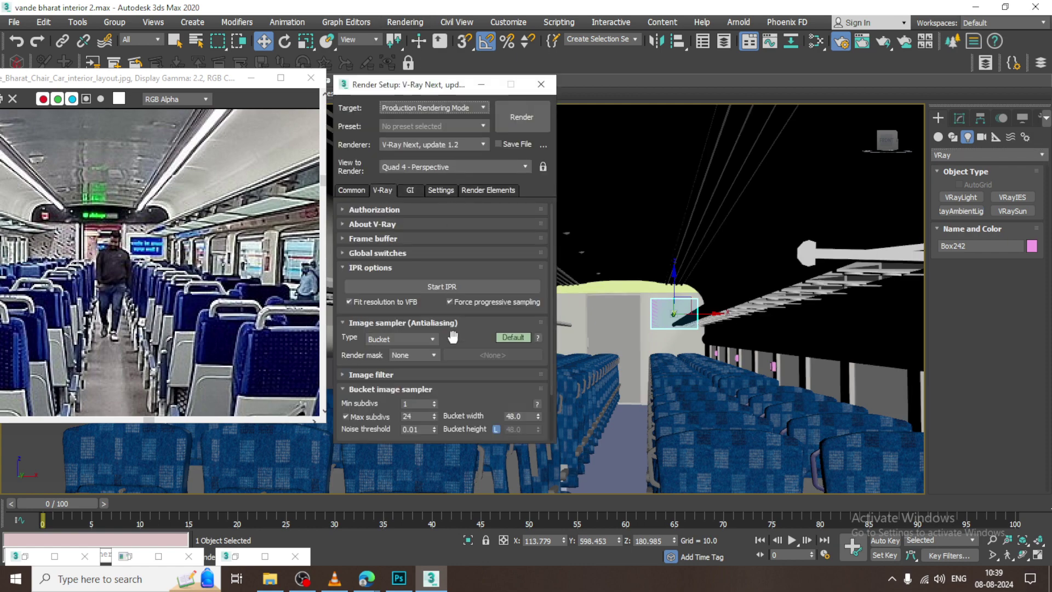
{"action": "left_click", "coordinate": [453, 376]}
{"action": "left_click_drag", "start_coordinate": [408, 378], "coordinate": [425, 225]}
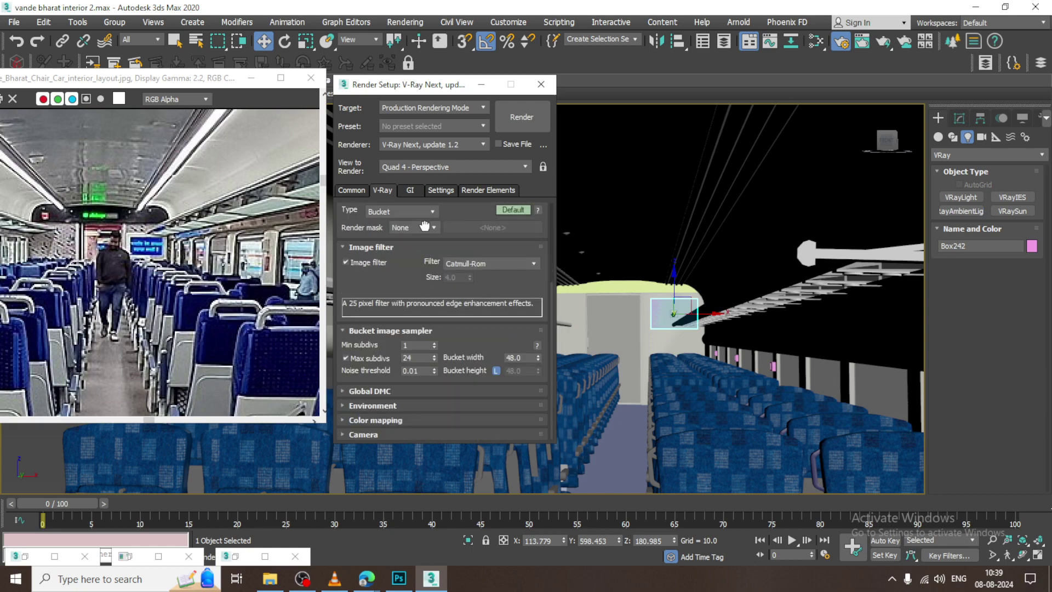
{"action": "left_click", "coordinate": [391, 406]}
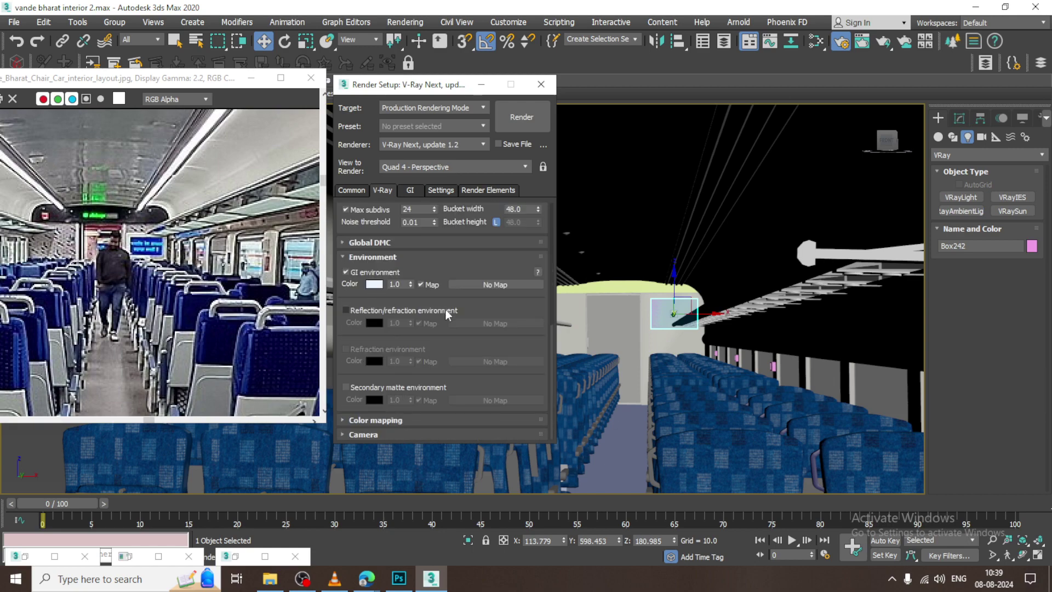
{"action": "left_click", "coordinate": [397, 425]}
{"action": "left_click", "coordinate": [405, 392]}
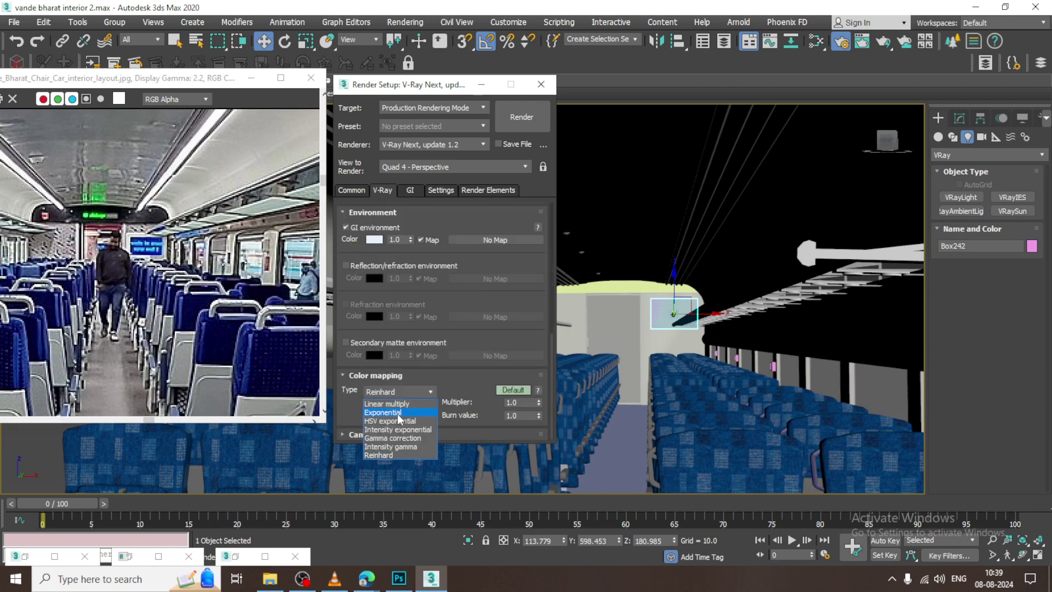
{"action": "left_click", "coordinate": [398, 414]}
{"action": "left_click", "coordinate": [410, 191]}
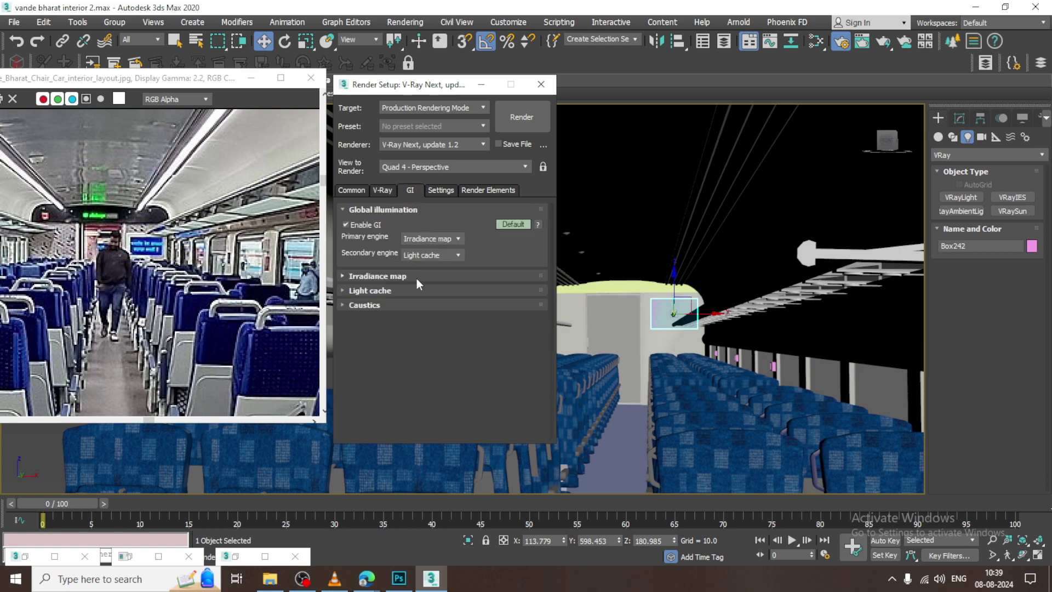
{"action": "left_click", "coordinate": [417, 275]}
Create a V-Ray plane light above the coach cross-section in the front view.
{"action": "left_click", "coordinate": [479, 83]}
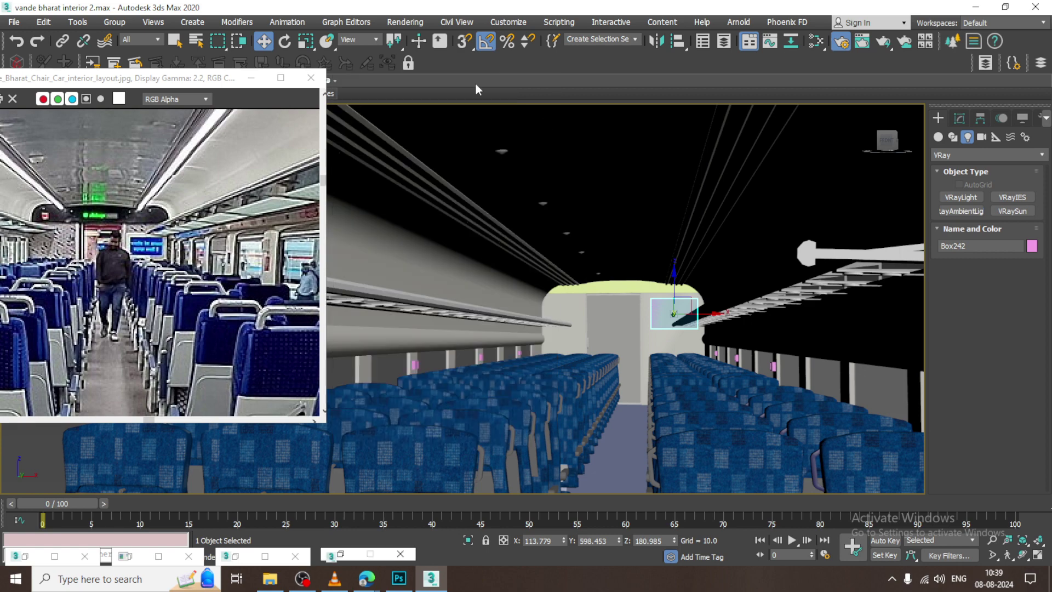
{"action": "key", "text": "alt+w"}
{"action": "right_click", "coordinate": [725, 219]}
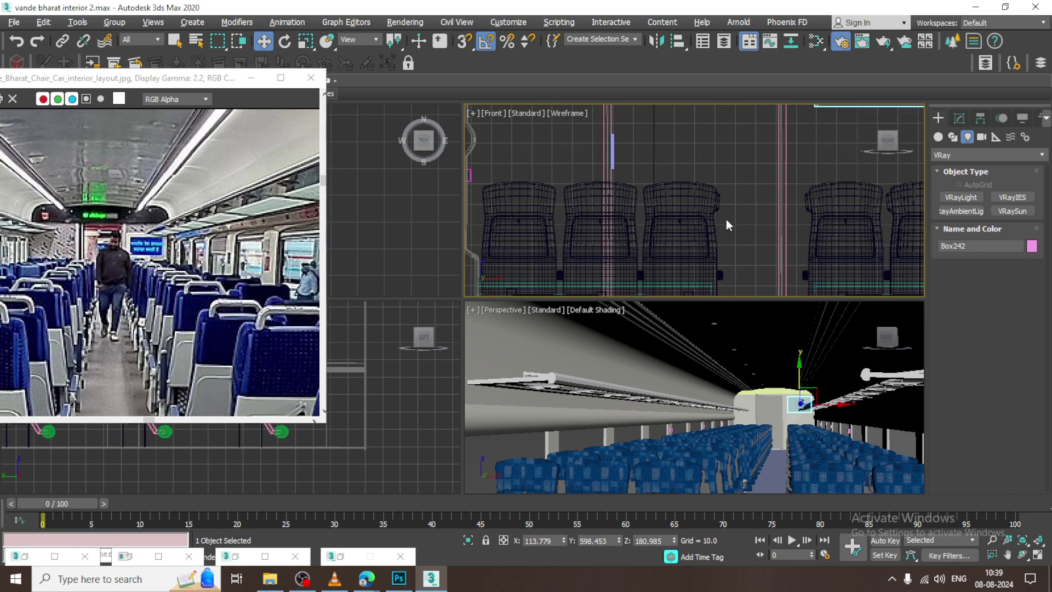
{"action": "scroll", "coordinate": [725, 219], "scroll_direction": "down", "scroll_amount": 3}
{"action": "scroll", "coordinate": [726, 218], "scroll_direction": "down", "scroll_amount": 3}
{"action": "scroll", "coordinate": [726, 218], "scroll_direction": "down", "scroll_amount": 2}
{"action": "left_click", "coordinate": [962, 197]}
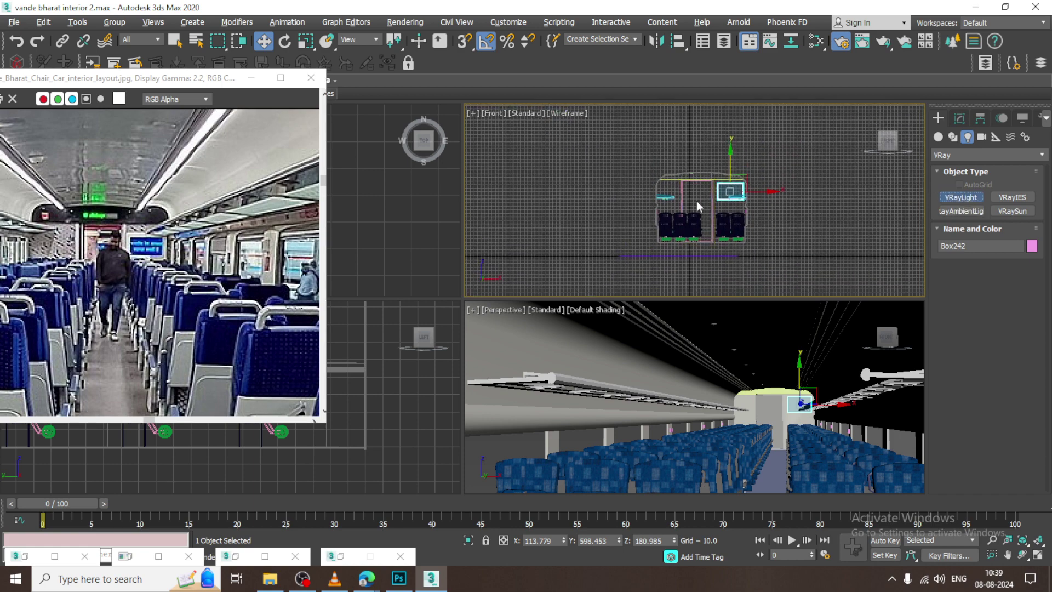
{"action": "left_click", "coordinate": [646, 164]}
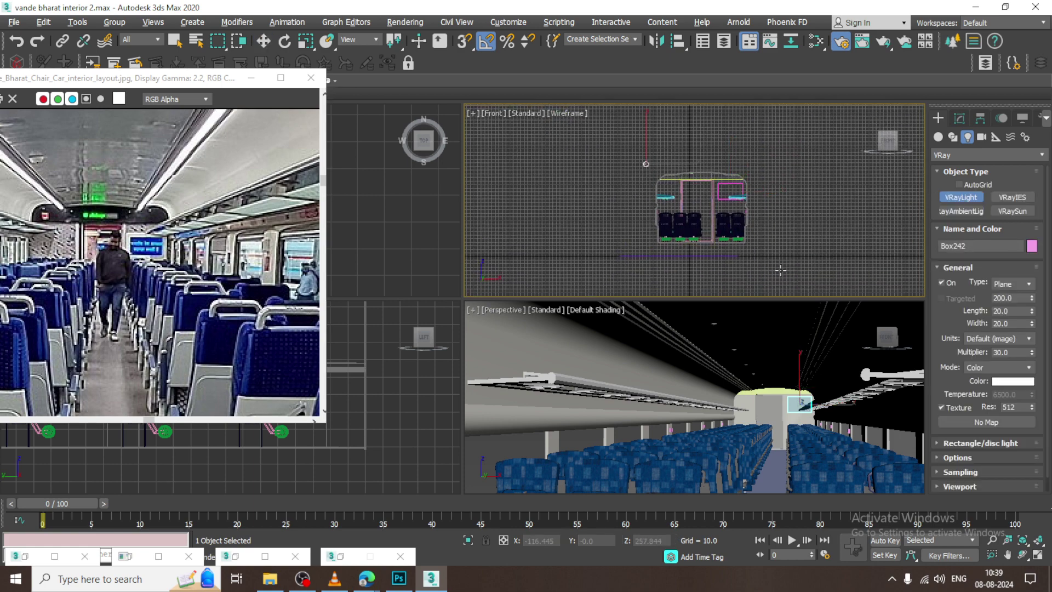
{"action": "left_click_drag", "start_coordinate": [780, 270], "coordinate": [771, 261]}
Move VRayLight001 along Y from mid-train to just past the coach's open end.
{"action": "key", "text": "w"}
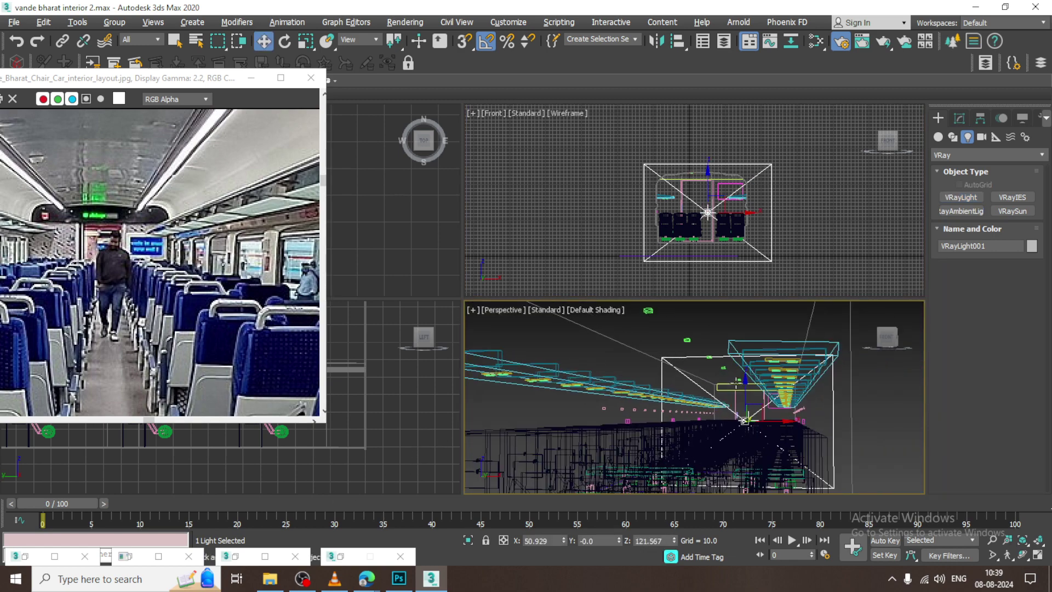
{"action": "key", "text": "alt+w"}
{"action": "middle_click_drag", "start_coordinate": [749, 393], "coordinate": [741, 385], "text": "alt"}
{"action": "scroll", "coordinate": [740, 385], "scroll_direction": "down", "scroll_amount": 3}
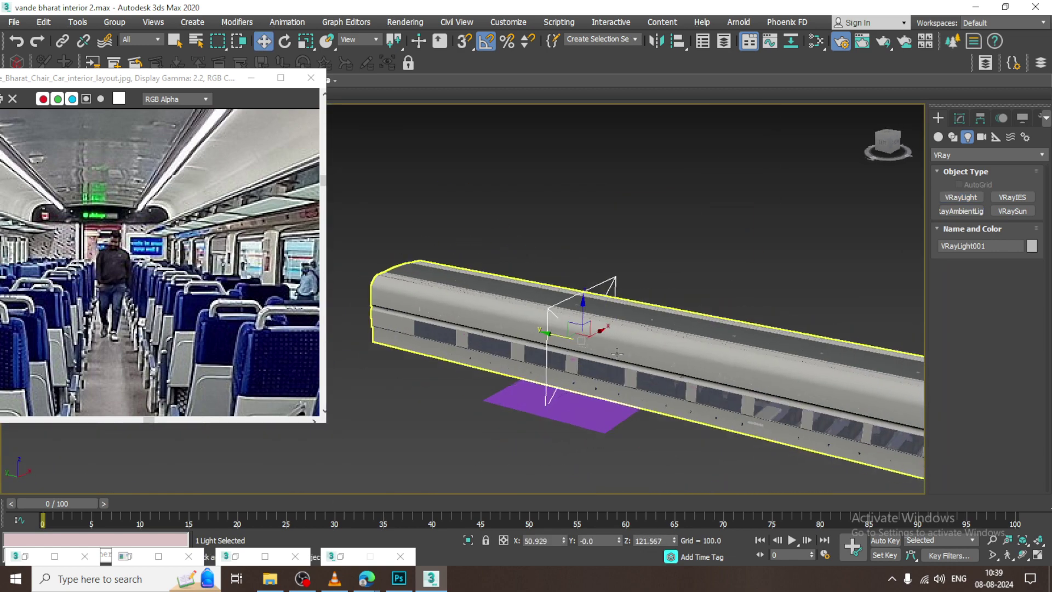
{"action": "scroll", "coordinate": [741, 386], "scroll_direction": "down", "scroll_amount": 5}
{"action": "middle_click_drag", "start_coordinate": [569, 350], "coordinate": [505, 346]}
{"action": "left_click_drag", "start_coordinate": [505, 346], "coordinate": [682, 374]}
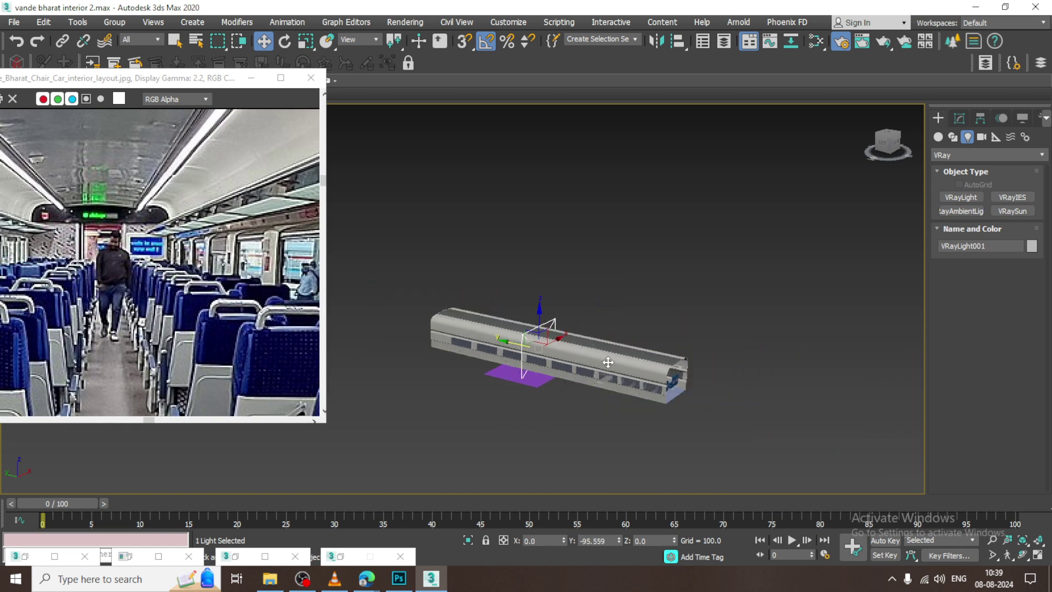
{"action": "scroll", "coordinate": [683, 374], "scroll_direction": "up", "scroll_amount": 5}
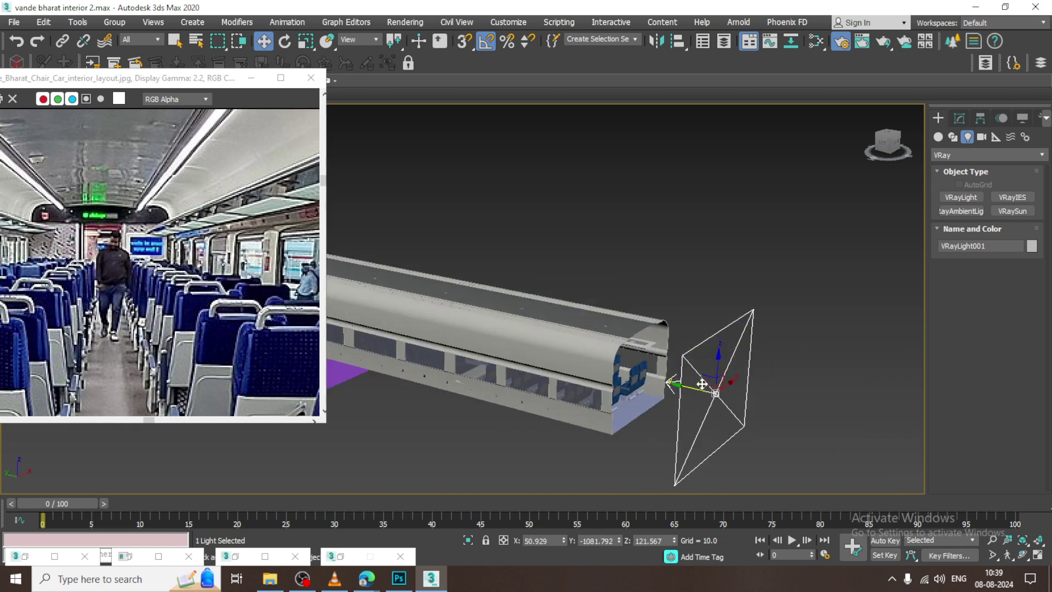
Scale the light down to suit the coach end and frame the open end.
{"action": "key", "text": "r"}
{"action": "left_click_drag", "start_coordinate": [720, 395], "coordinate": [738, 416]}
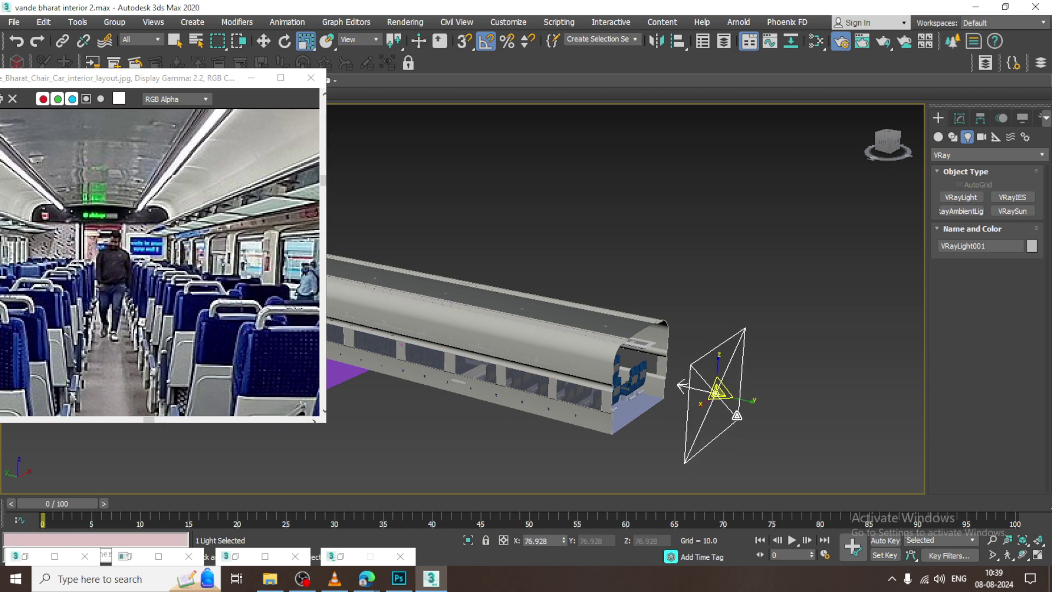
{"action": "key", "text": "alt+w"}
{"action": "left_click", "coordinate": [777, 366]}
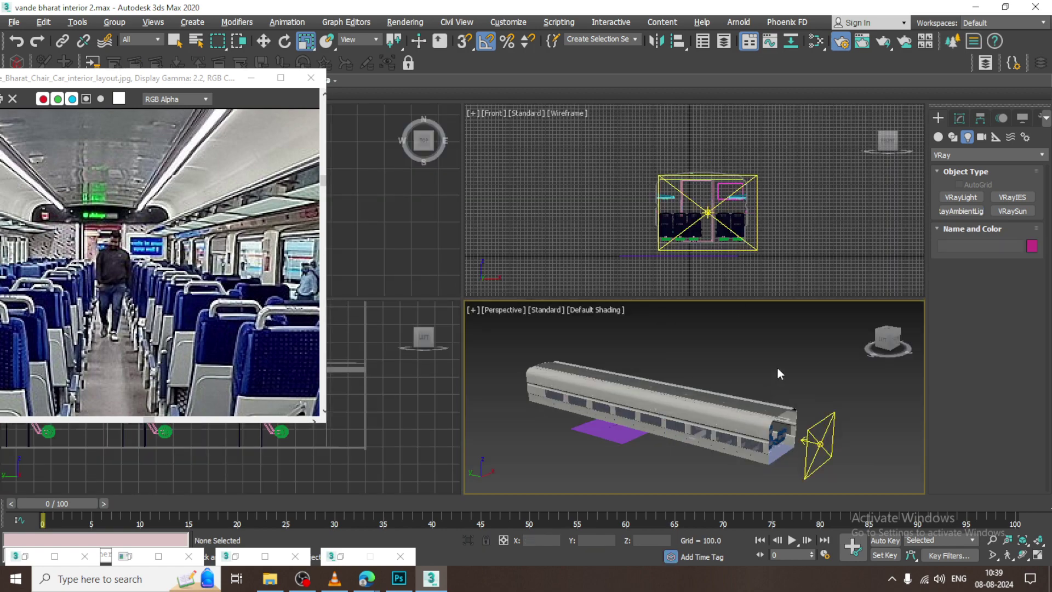
{"action": "key", "text": "alt+w"}
{"action": "scroll", "coordinate": [679, 383], "scroll_direction": "up", "scroll_amount": 3}
{"action": "scroll", "coordinate": [592, 378], "scroll_direction": "up", "scroll_amount": 3}
{"action": "middle_click_drag", "start_coordinate": [593, 378], "coordinate": [650, 348]}
{"action": "scroll", "coordinate": [649, 349], "scroll_direction": "down", "scroll_amount": 3}
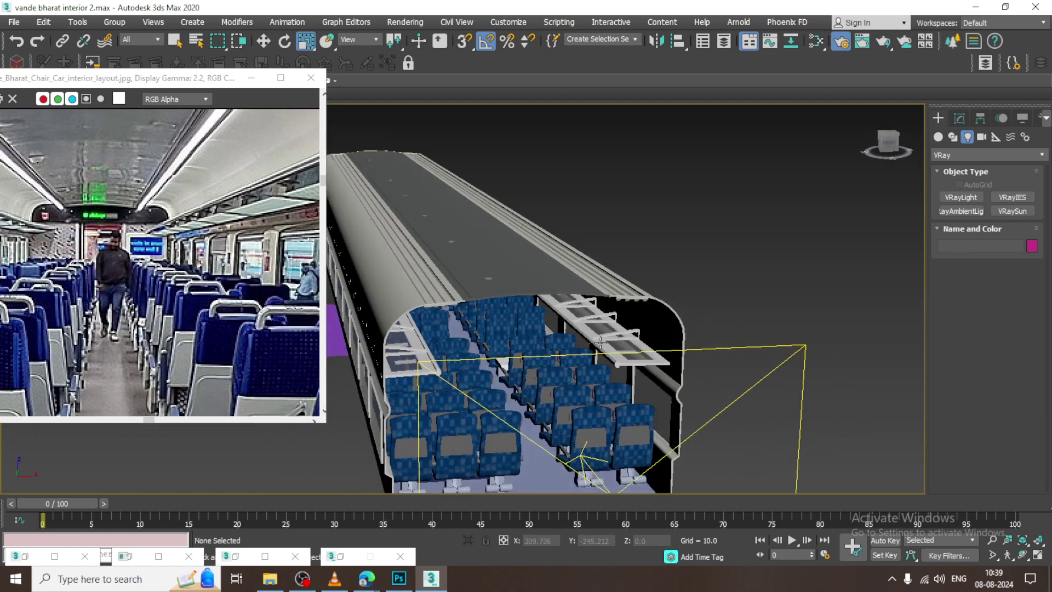
Give VRayLight001 Temperature mode (5980), multiplier 2.0, Invisible and No decay.
{"action": "left_click", "coordinate": [967, 117]}
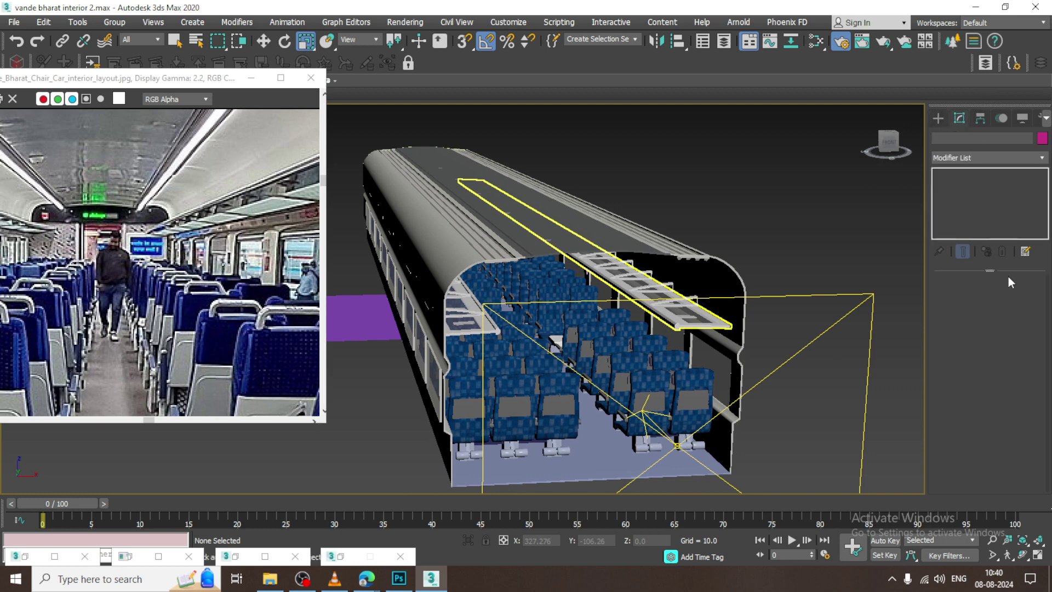
{"action": "left_click", "coordinate": [807, 295]}
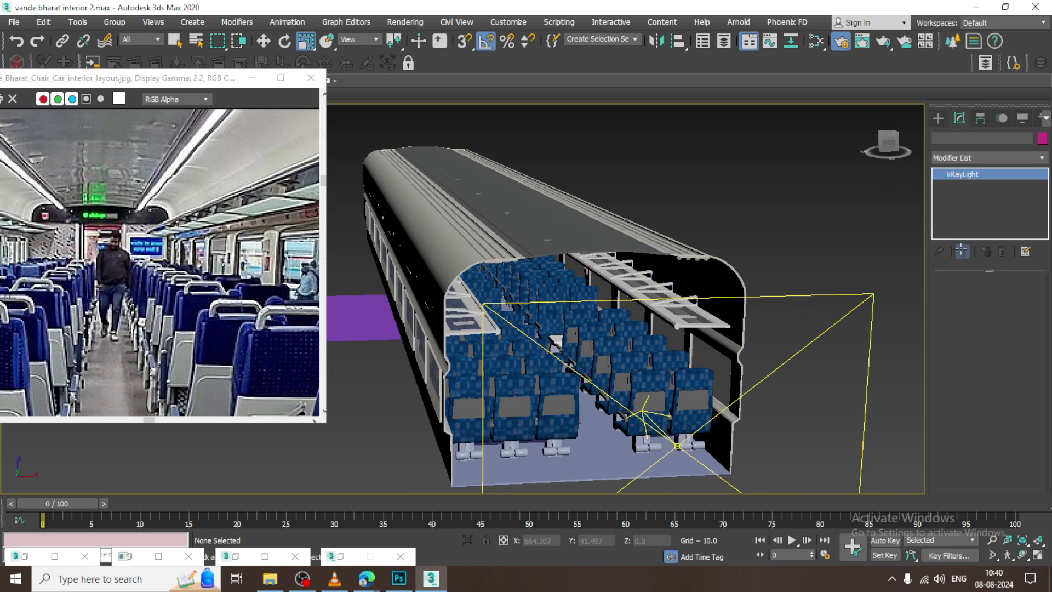
{"action": "left_click", "coordinate": [1008, 381]}
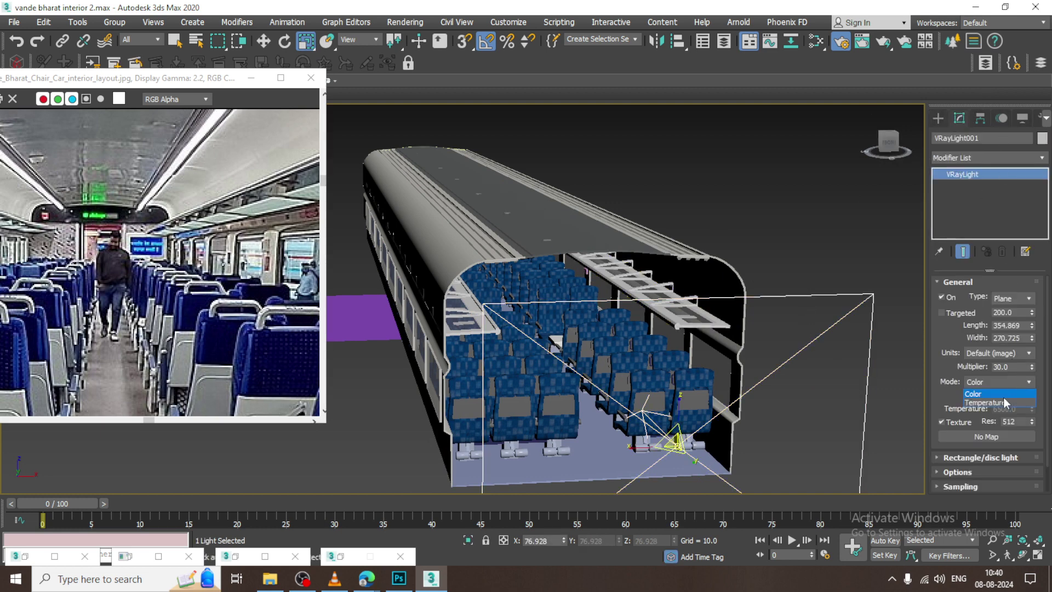
{"action": "left_click", "coordinate": [1005, 402]}
{"action": "type", "text": "2"}
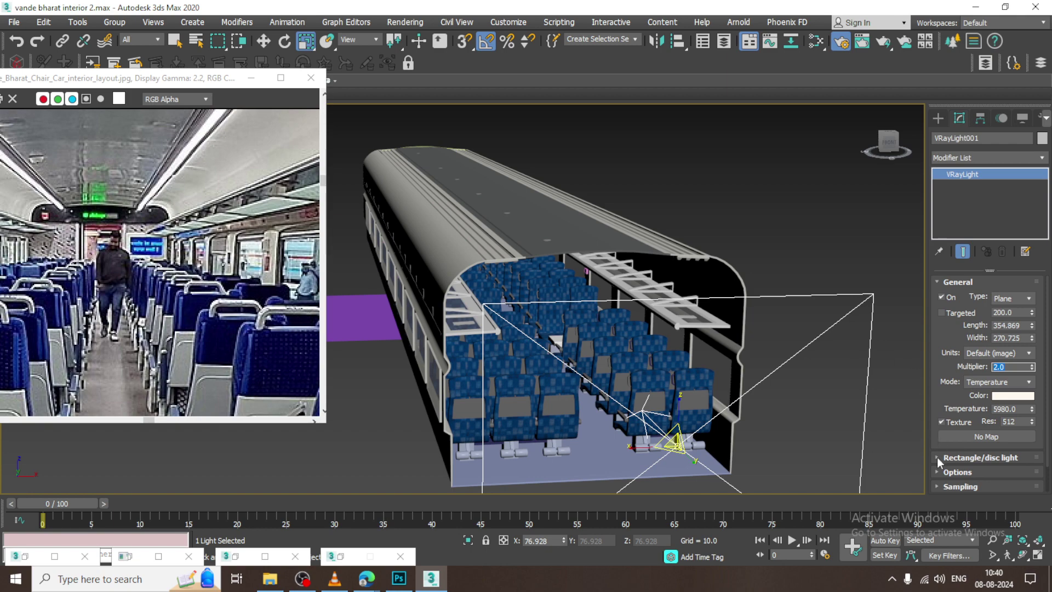
{"action": "left_click", "coordinate": [947, 474]}
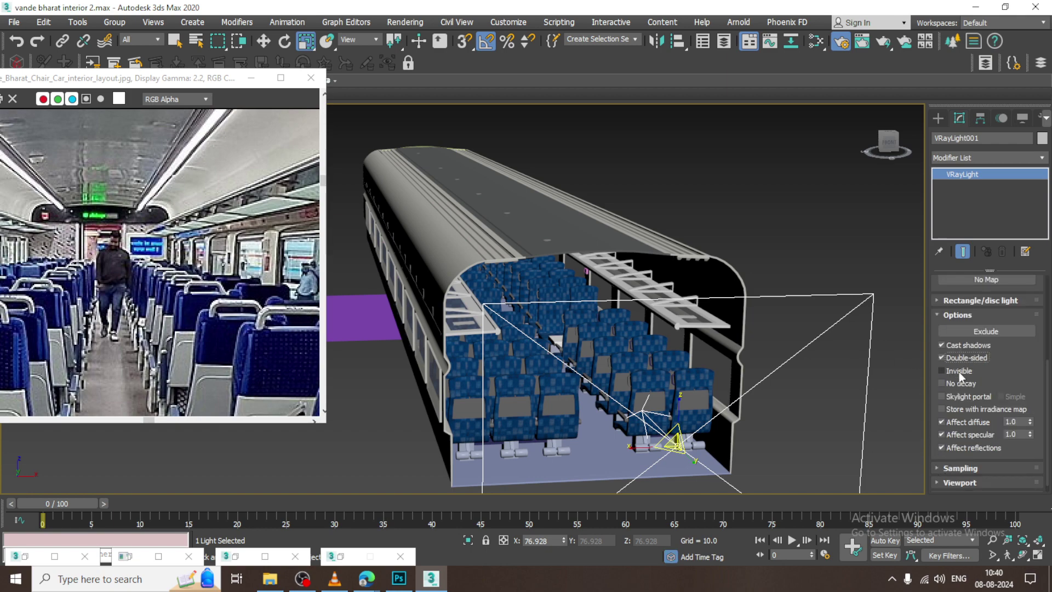
{"action": "left_click", "coordinate": [941, 382]}
{"action": "scroll", "coordinate": [609, 266], "scroll_direction": "up", "scroll_amount": 10}
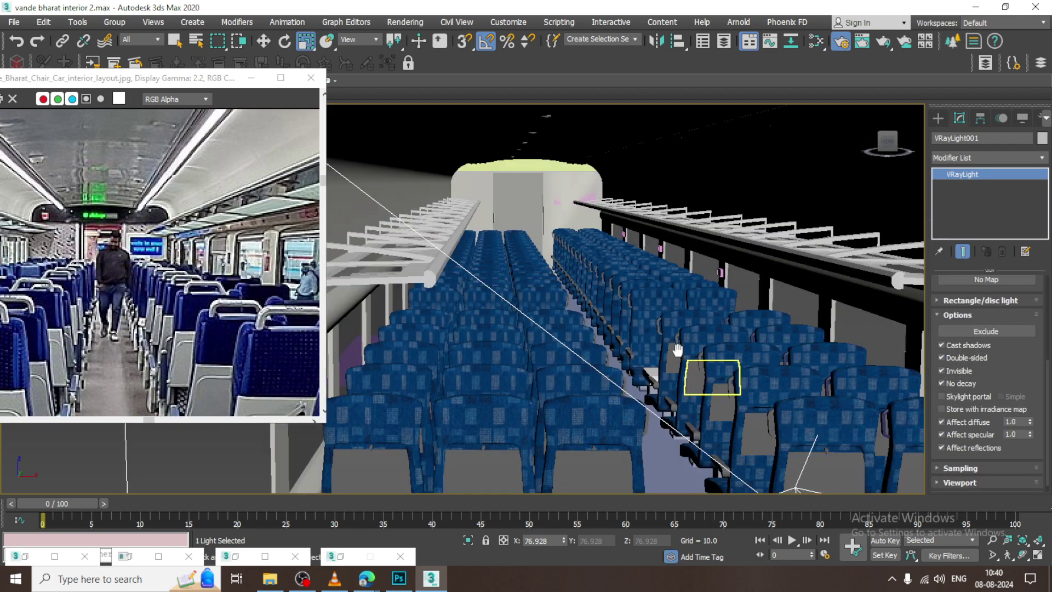
{"action": "middle_click_drag", "start_coordinate": [609, 266], "coordinate": [548, 318]}
Render the seat aisle in V-Ray (10.1 s) and close the frame buffer.
{"action": "left_click", "coordinate": [405, 22]}
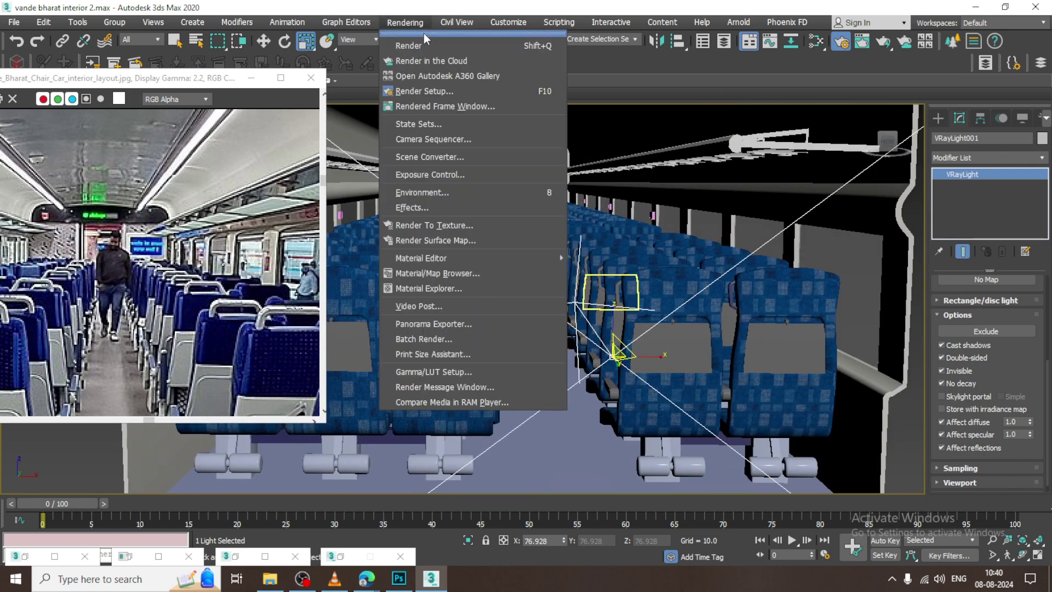
{"action": "left_click", "coordinate": [428, 46]}
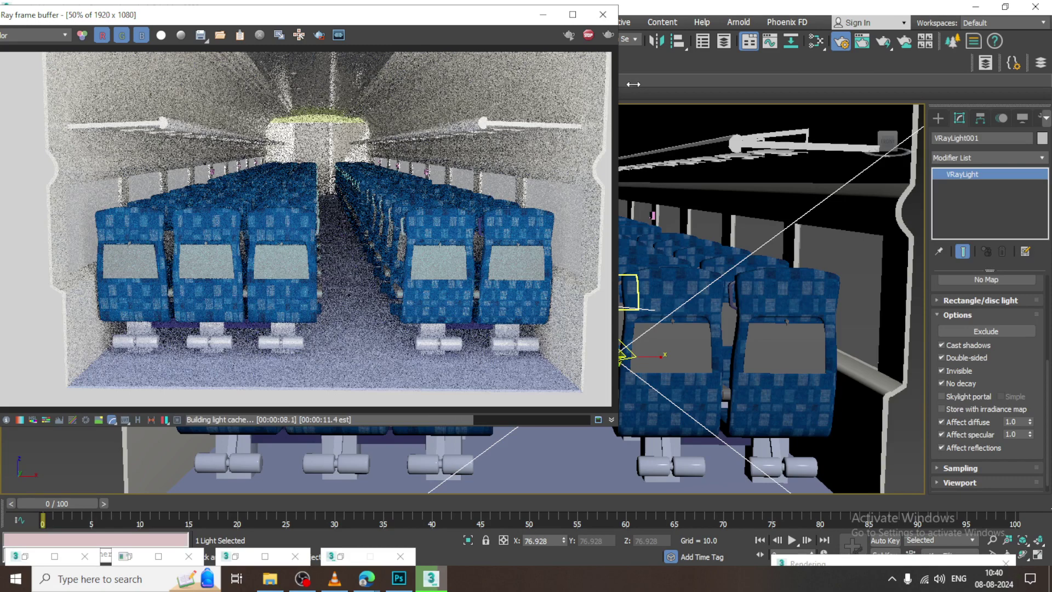
{"action": "left_click", "coordinate": [603, 16]}
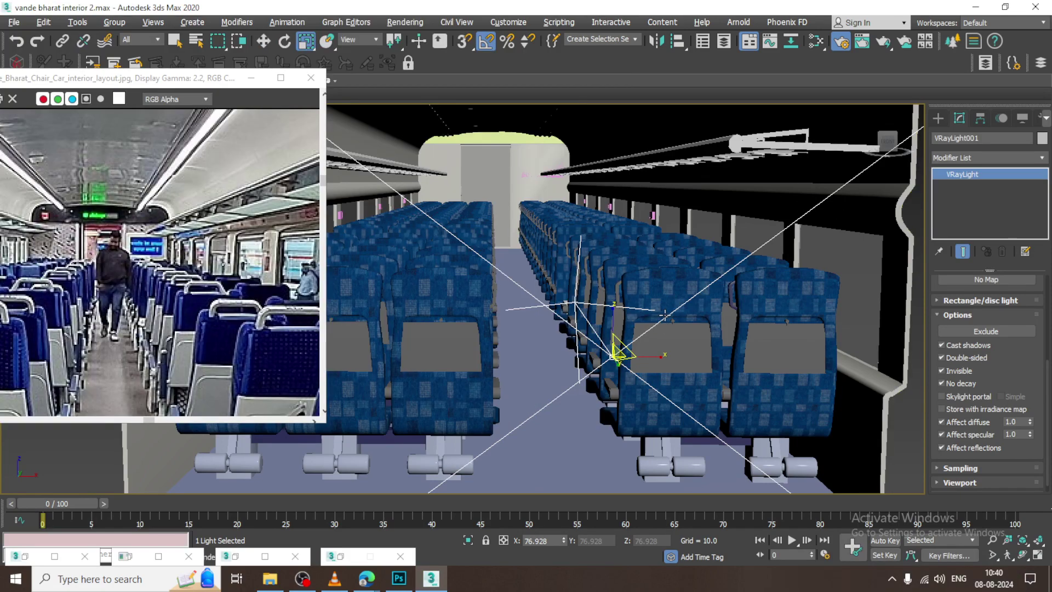
Raise VRayLight001's temperature from 5980 to 7594.6 and reframe the door and seats.
{"action": "middle_click_drag", "start_coordinate": [664, 315], "coordinate": [1028, 350], "text": "alt"}
{"action": "scroll", "coordinate": [1011, 322], "scroll_direction": "up", "scroll_amount": 2}
{"action": "scroll", "coordinate": [1014, 384], "scroll_direction": "up", "scroll_amount": 3}
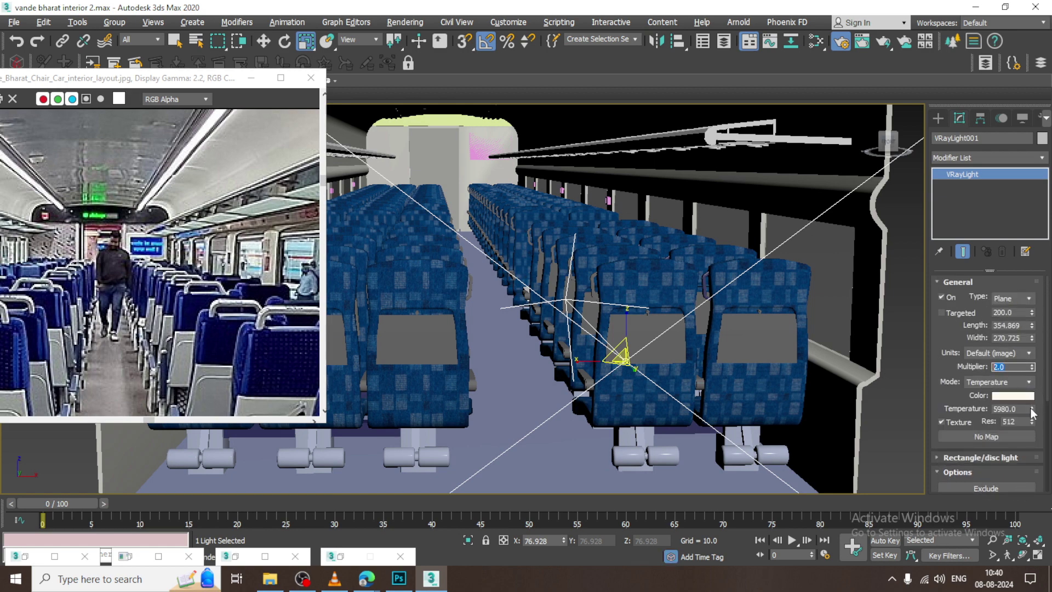
{"action": "left_click_drag", "start_coordinate": [1032, 409], "coordinate": [1033, 391]}
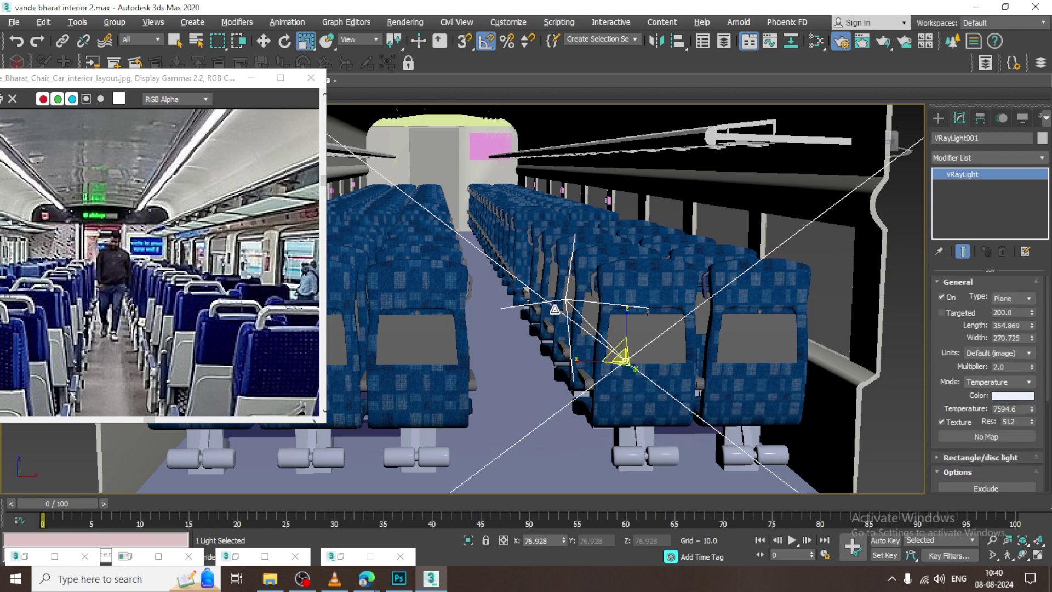
{"action": "scroll", "coordinate": [618, 253], "scroll_direction": "up", "scroll_amount": 3}
{"action": "scroll", "coordinate": [604, 304], "scroll_direction": "up", "scroll_amount": 5}
{"action": "scroll", "coordinate": [604, 304], "scroll_direction": "down", "scroll_amount": 5}
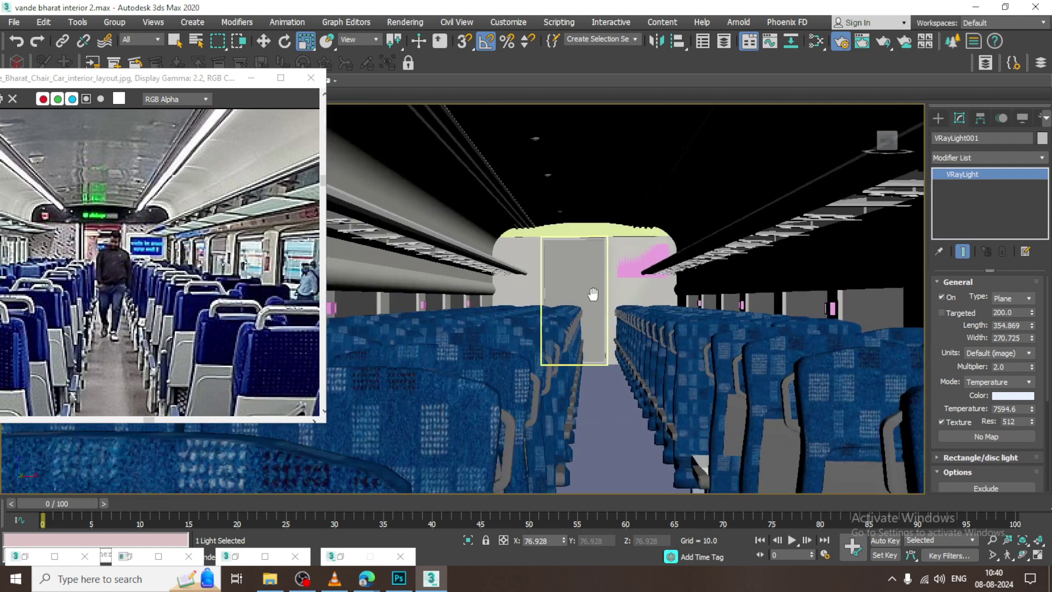
{"action": "middle_click_drag", "start_coordinate": [592, 329], "coordinate": [587, 283]}
Re-render the aisle under the 7594.6 light, stop at 1:36.4, and close the result.
{"action": "left_click", "coordinate": [409, 25]}
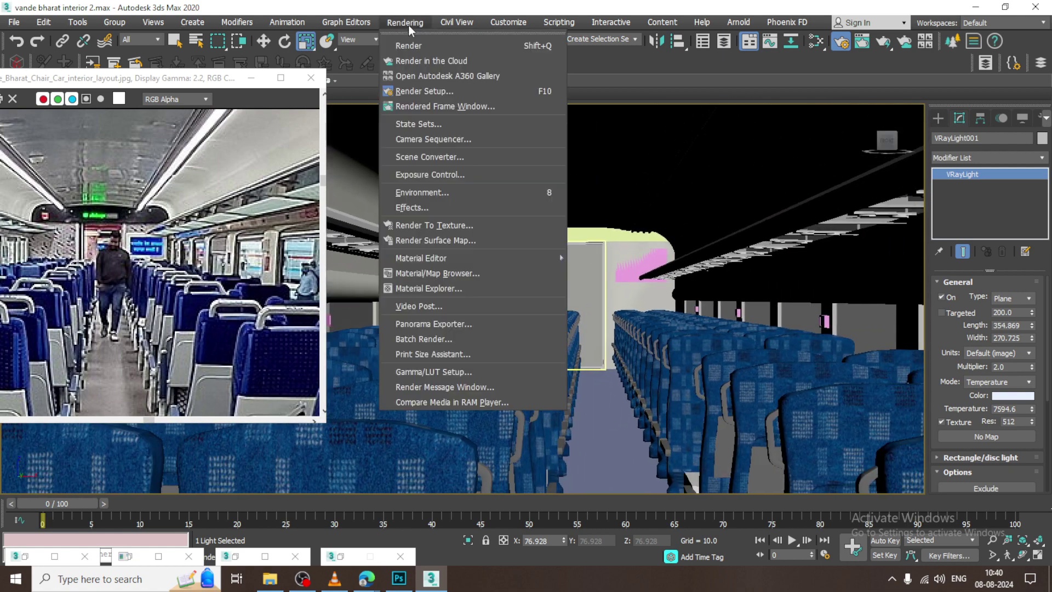
{"action": "left_click", "coordinate": [423, 48]}
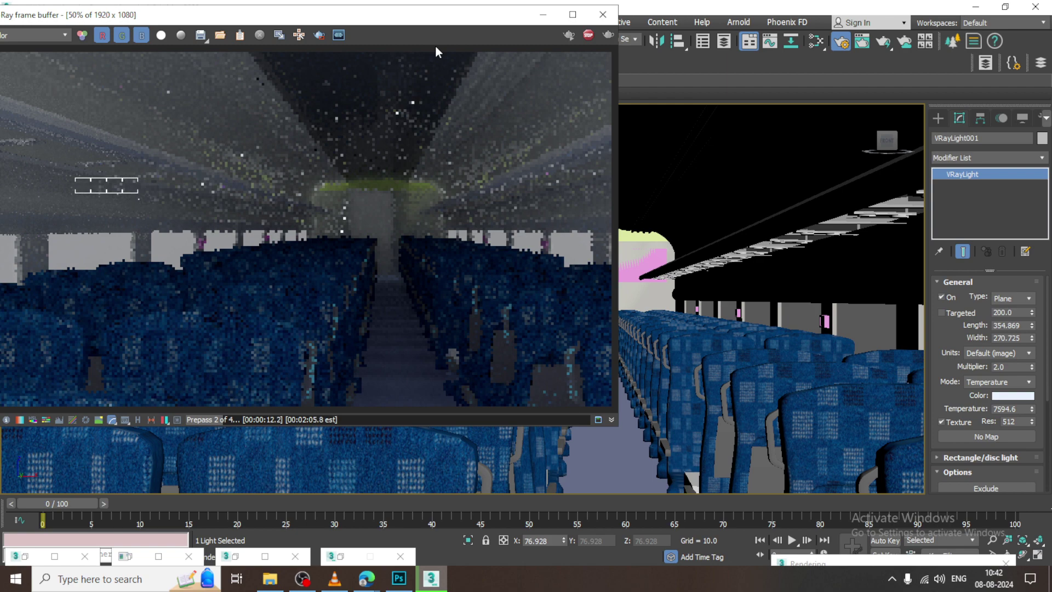
{"action": "left_click", "coordinate": [302, 579]}
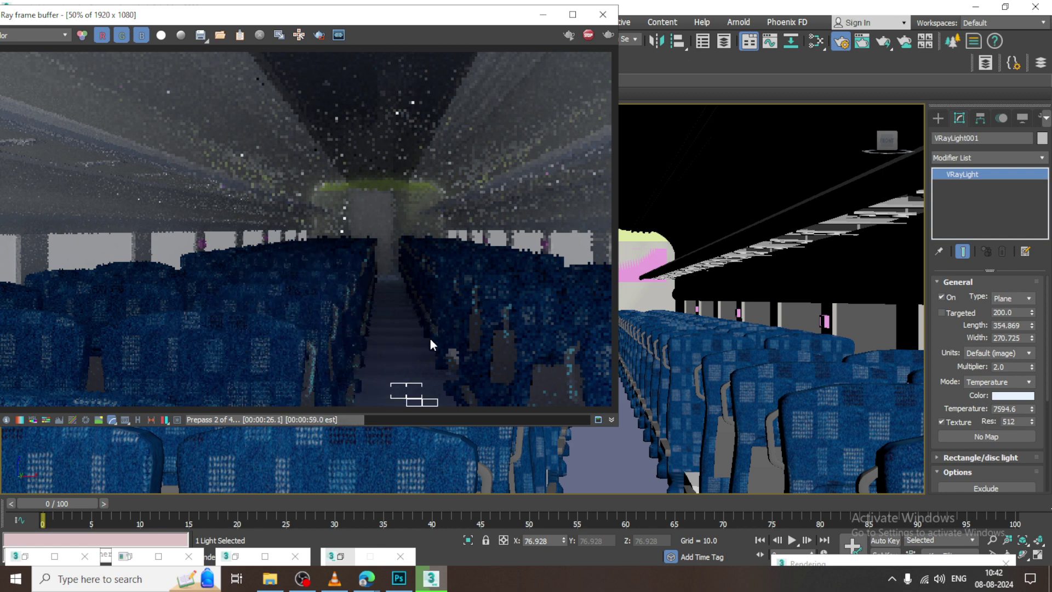
{"action": "key", "text": "Escape"}
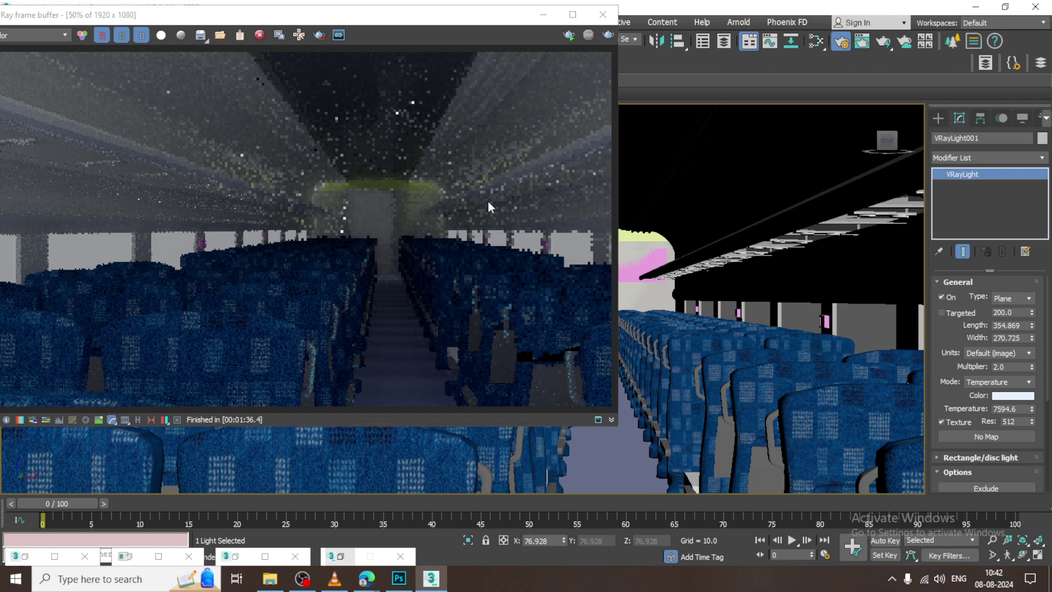
{"action": "left_click", "coordinate": [601, 17]}
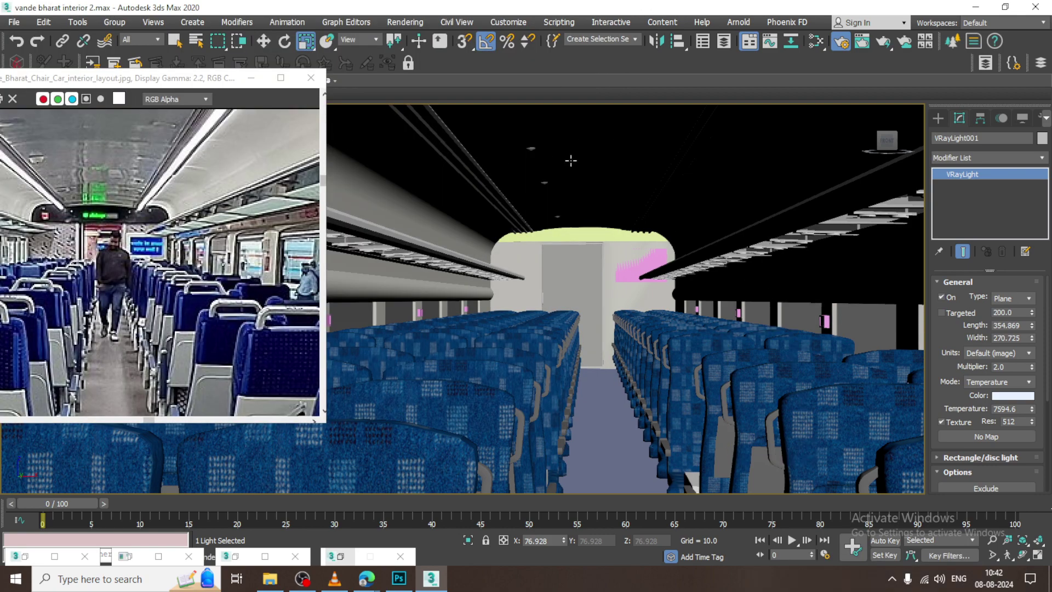
Enter Expert Mode and shrink the reference photo into the top-left corner.
{"action": "key", "text": "ctrl+x"}
{"action": "mouse_move", "coordinate": [736, 282]}
{"action": "middle_mouse_down"}
{"action": "mouse_move", "coordinate": [688, 254]}
{"action": "mouse_move", "coordinate": [709, 255]}
{"action": "mouse_move", "coordinate": [705, 176]}
{"action": "mouse_move", "coordinate": [694, 174]}
{"action": "middle_mouse_up"}
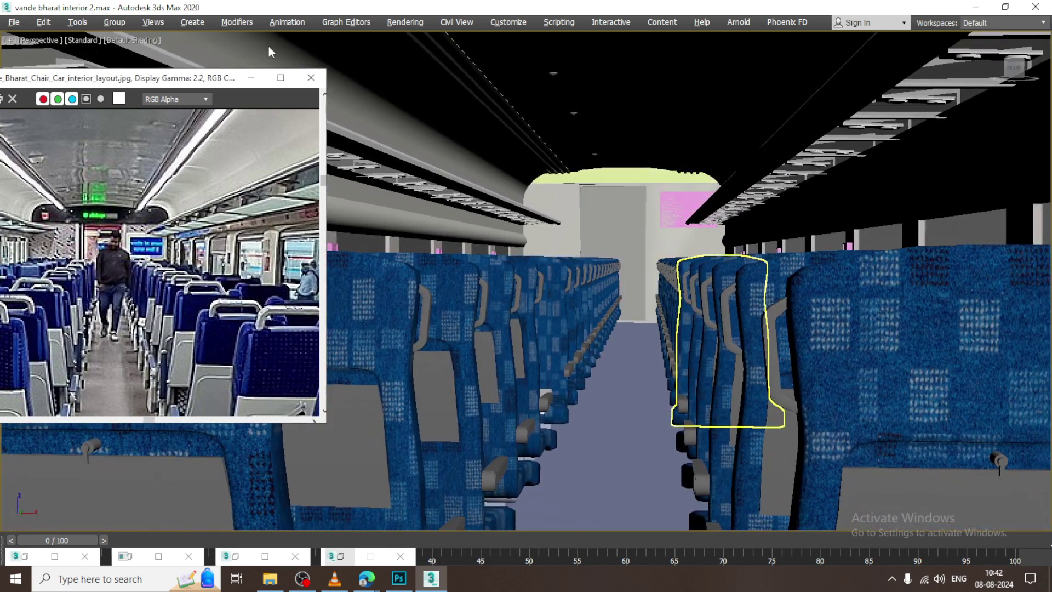
{"action": "left_click_drag", "start_coordinate": [104, 82], "coordinate": [267, 48]}
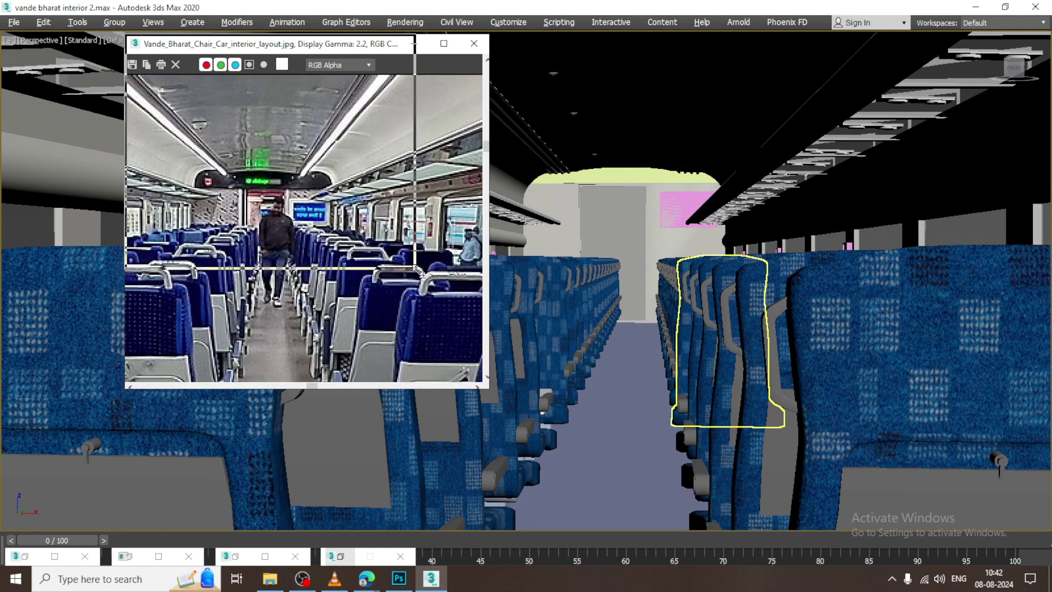
{"action": "left_click_drag", "start_coordinate": [490, 392], "coordinate": [417, 260]}
{"action": "left_click_drag", "start_coordinate": [253, 47], "coordinate": [128, 12]}
Select the front-right seat back and pan the view along the aisle.
{"action": "scroll", "coordinate": [162, 99], "scroll_direction": "down", "scroll_amount": 2}
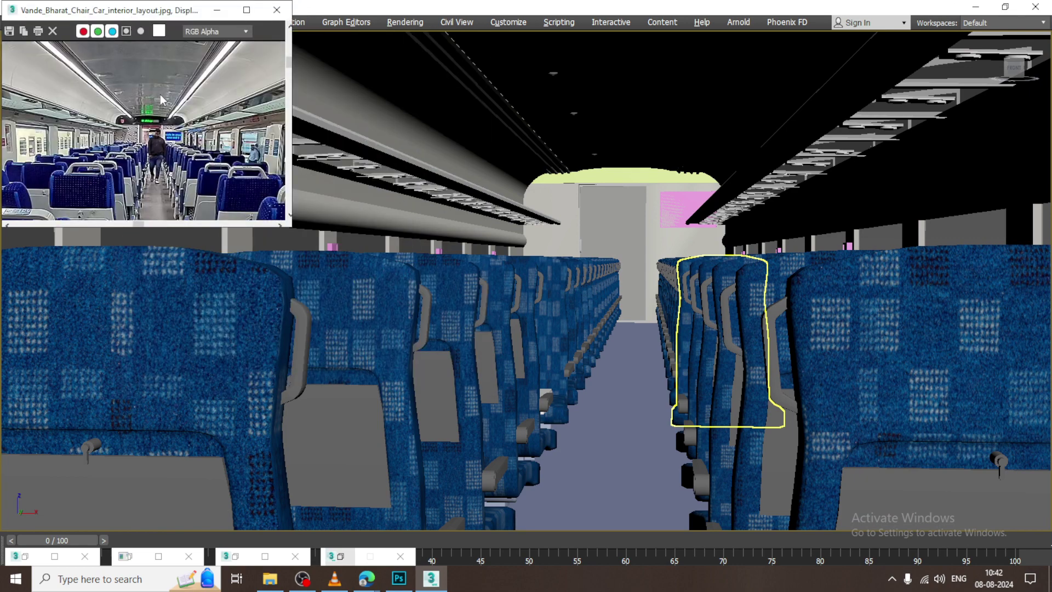
{"action": "scroll", "coordinate": [733, 372], "scroll_direction": "up", "scroll_amount": 2}
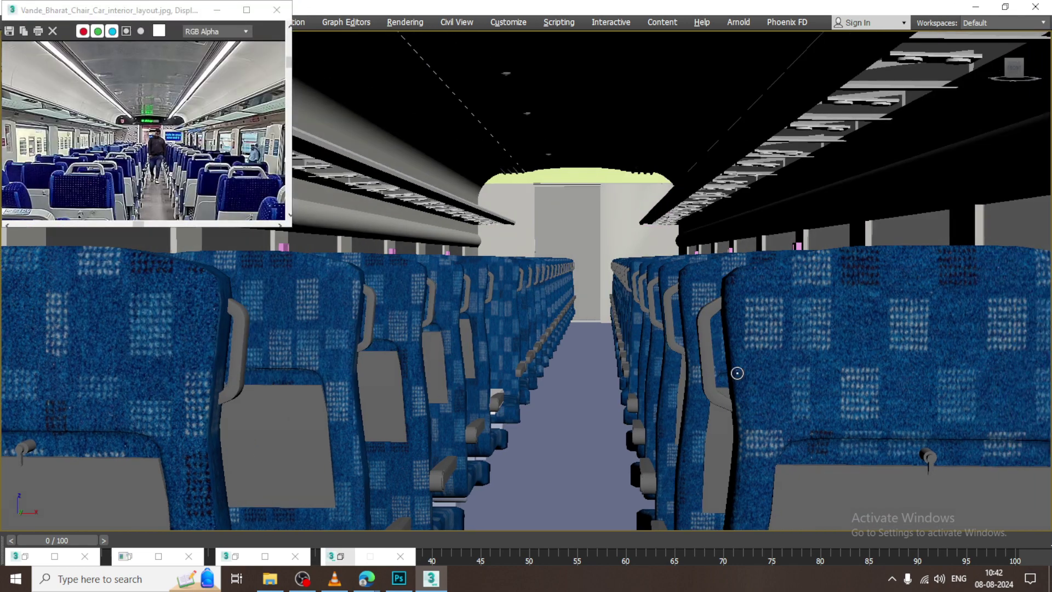
{"action": "left_click", "coordinate": [761, 373]}
{"action": "middle_click_drag", "start_coordinate": [761, 373], "coordinate": [818, 374]}
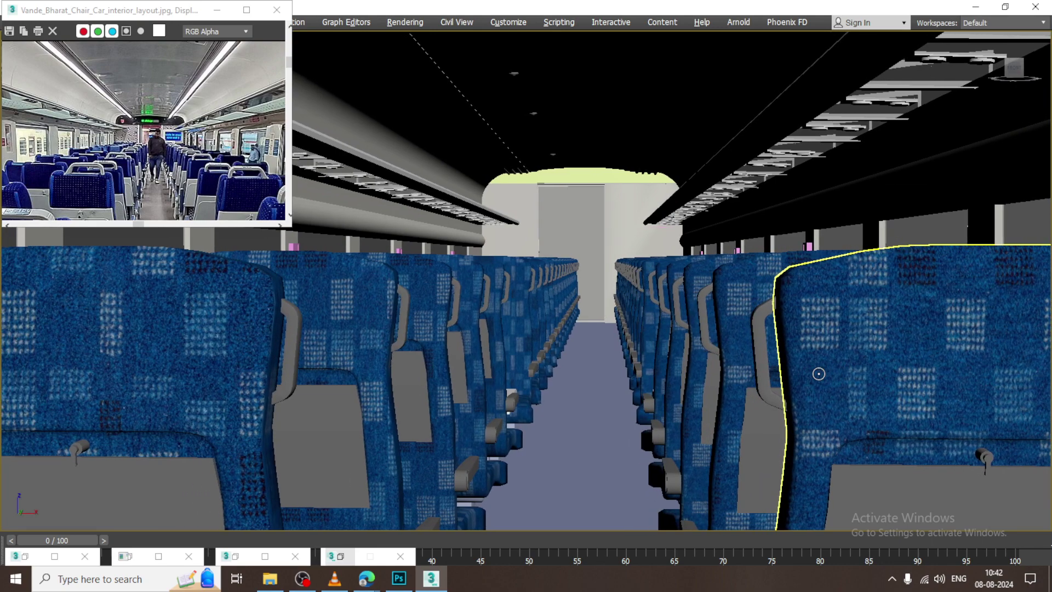